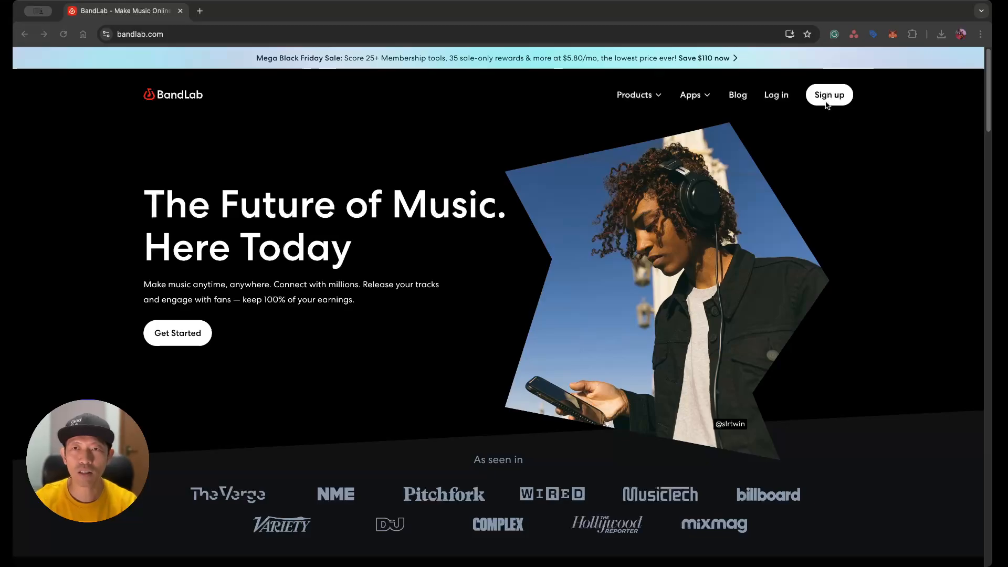
Log in to the existing BandLab account with the saved credentials instead of creating a new account
click(826, 102)
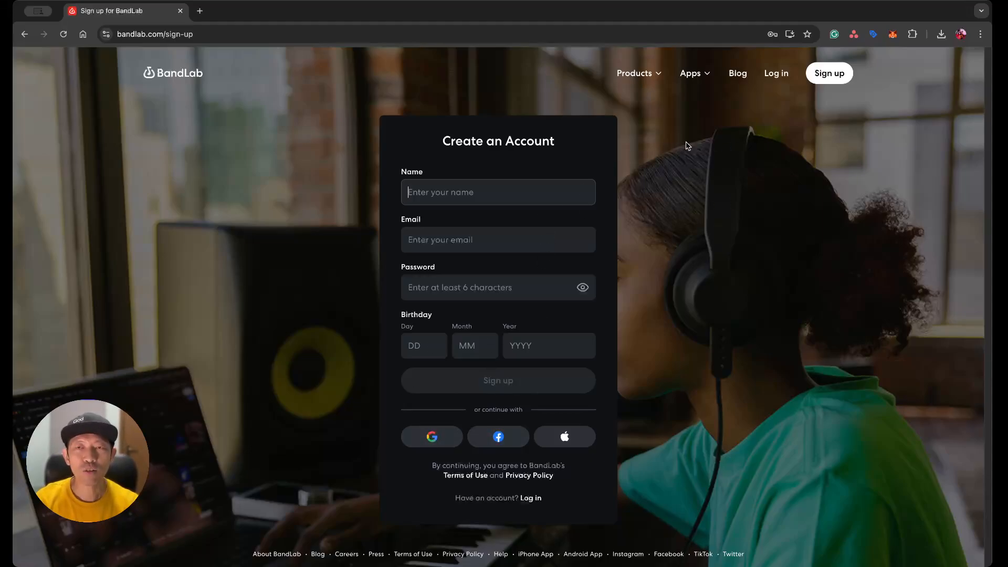
click(771, 82)
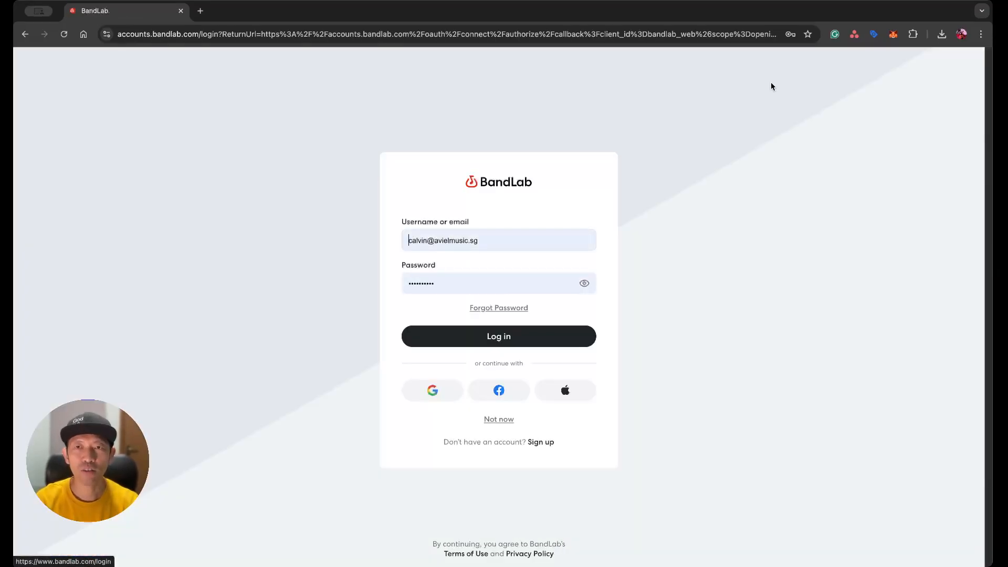
click(496, 335)
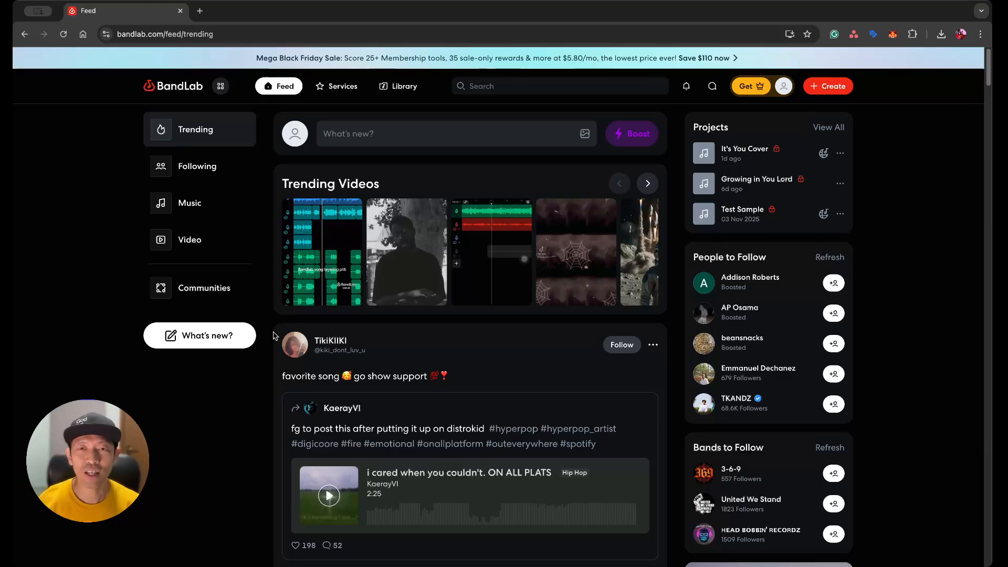
Look through the trending feed and preview the track "why are you doing this to me?", skipping ahead and pausing it
scroll(469, 223, down, 15)
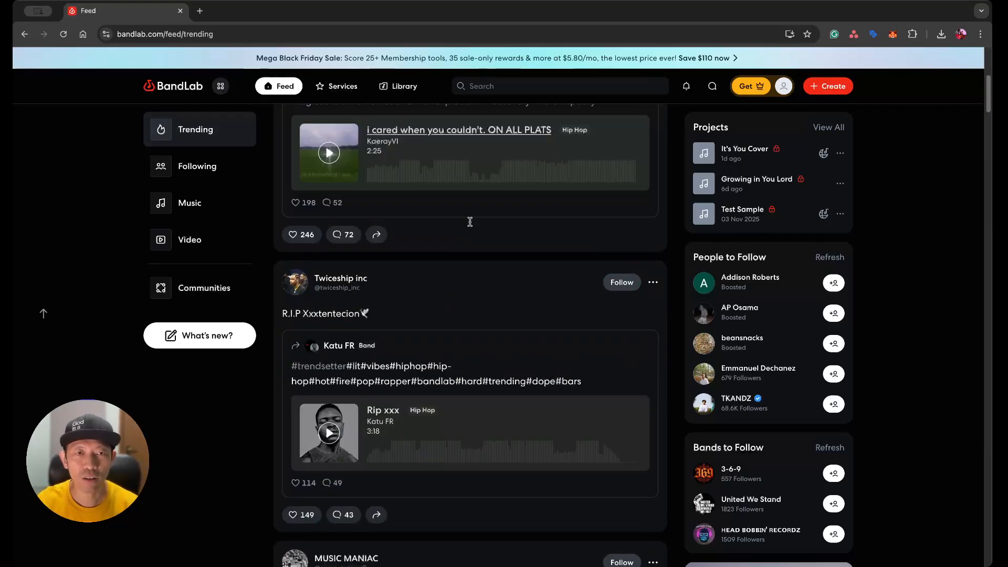
scroll(471, 225, up, 15)
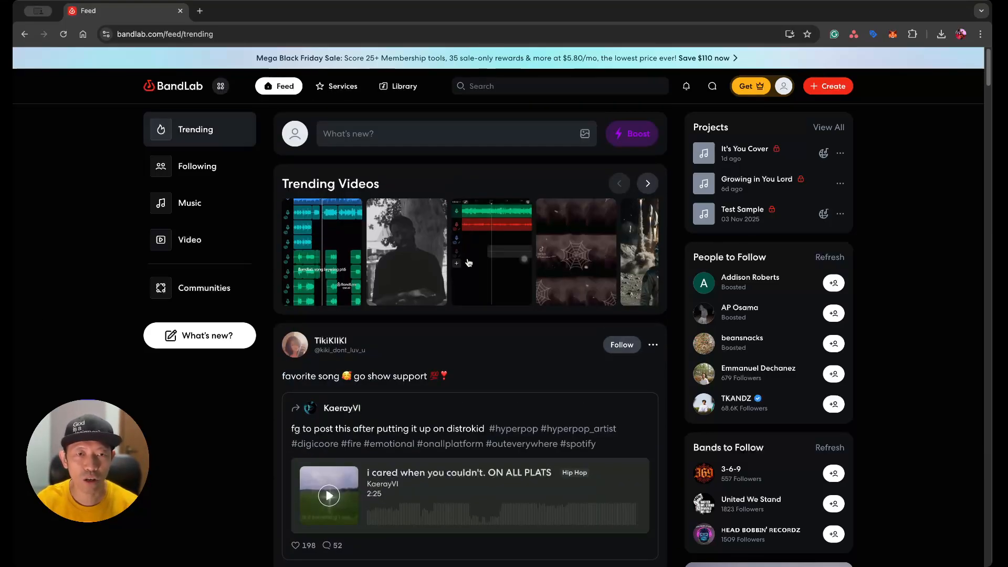
scroll(468, 260, down, 10)
scroll(468, 313, down, 5)
scroll(468, 314, down, 8)
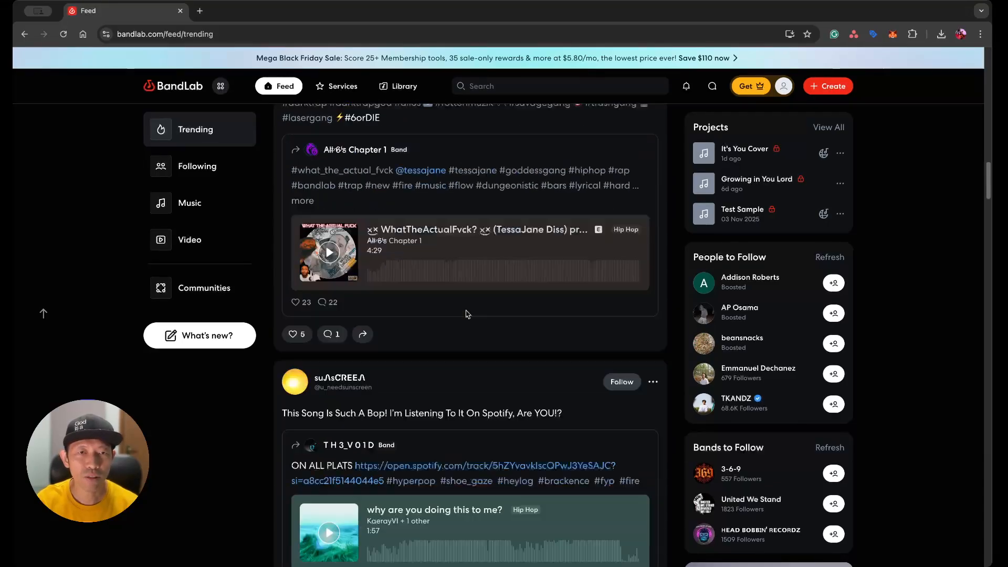
click(336, 304)
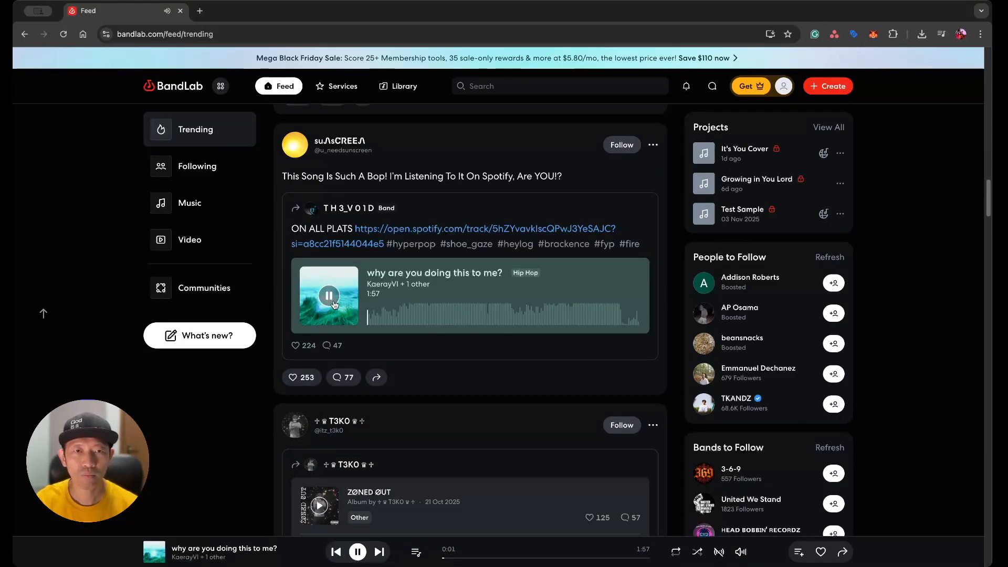
click(401, 317)
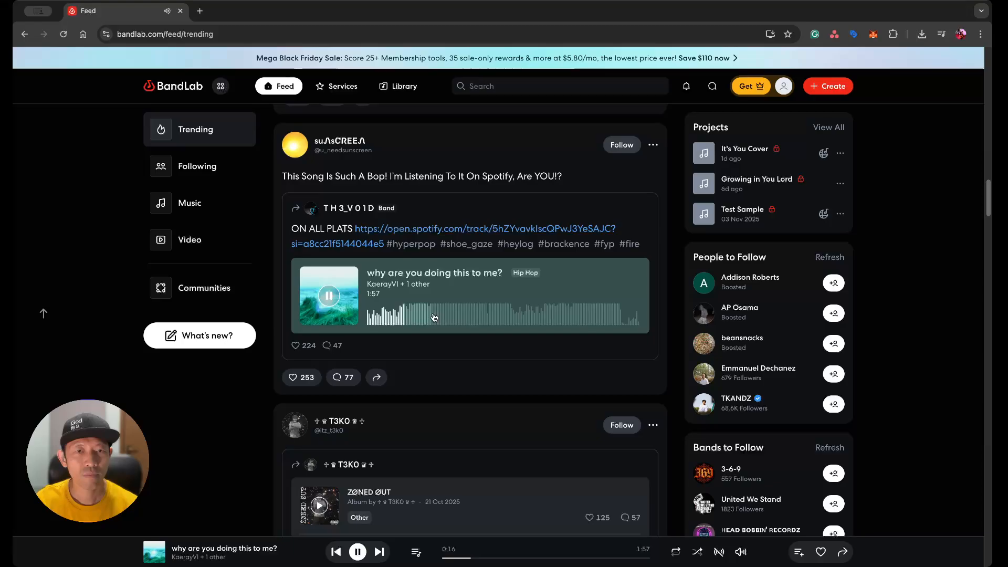
click(330, 304)
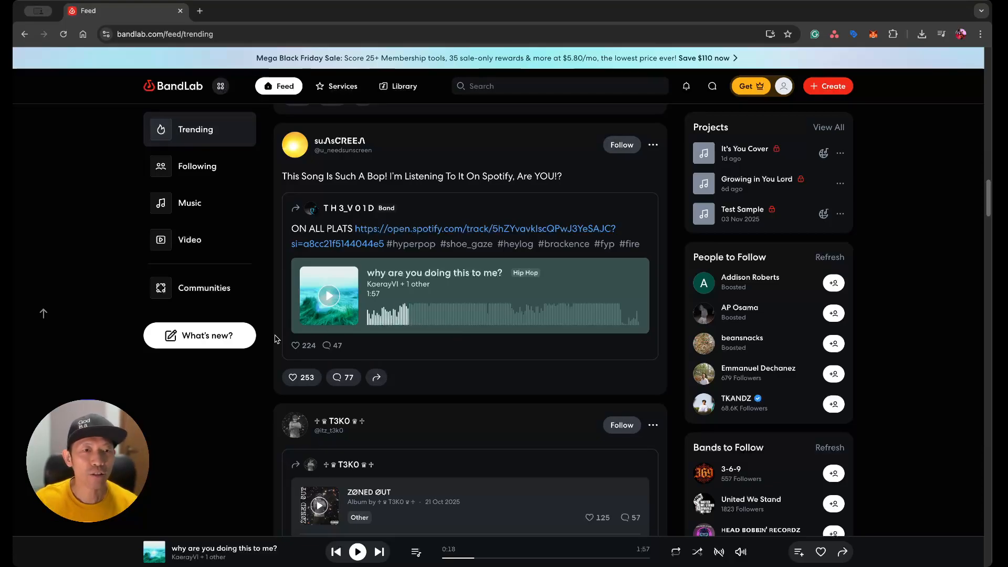
View the empty new-post composer, close it, and look over the projects, people and bands listed beside the feed
click(243, 341)
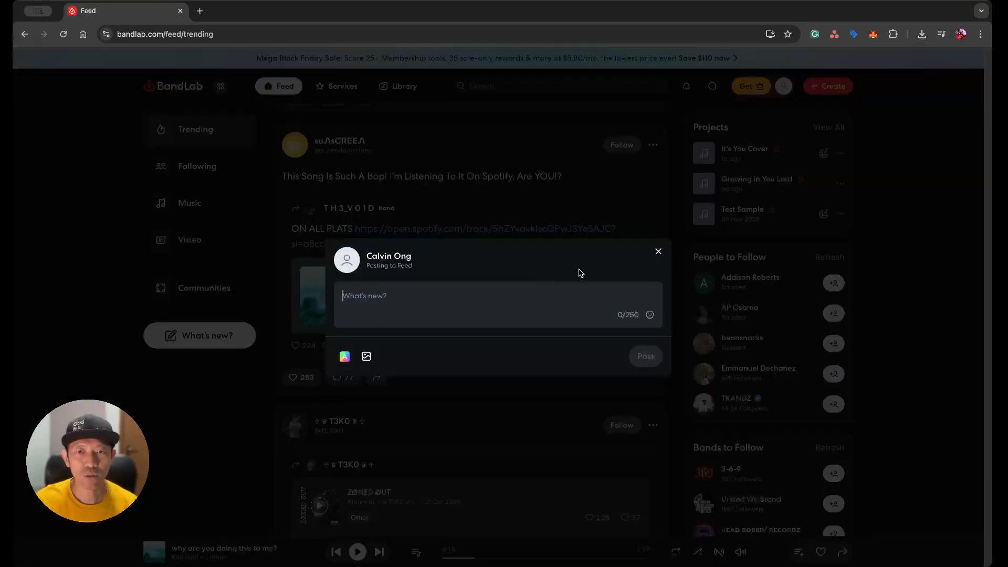
click(658, 251)
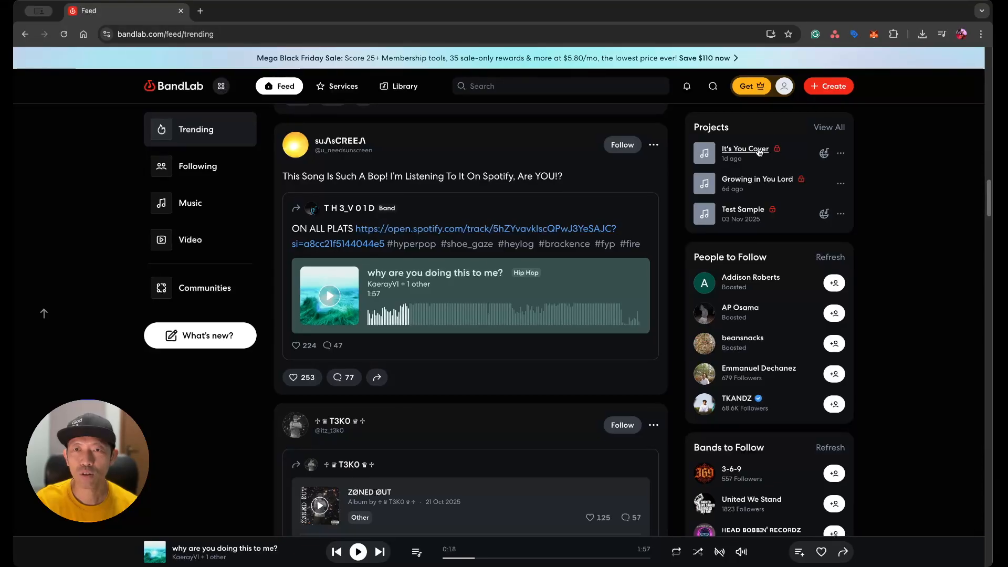
scroll(751, 320, down, 3)
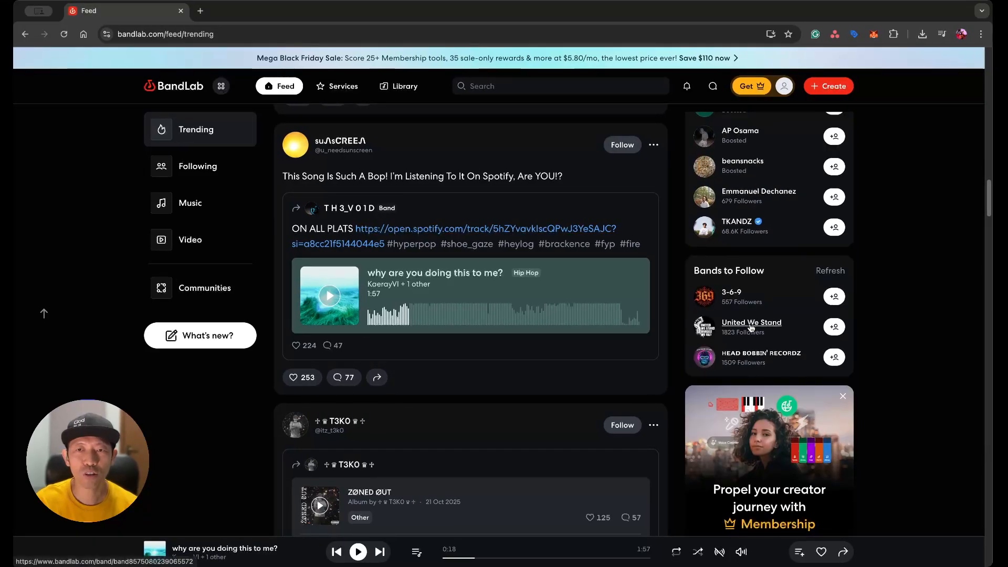
scroll(747, 349, up, 3)
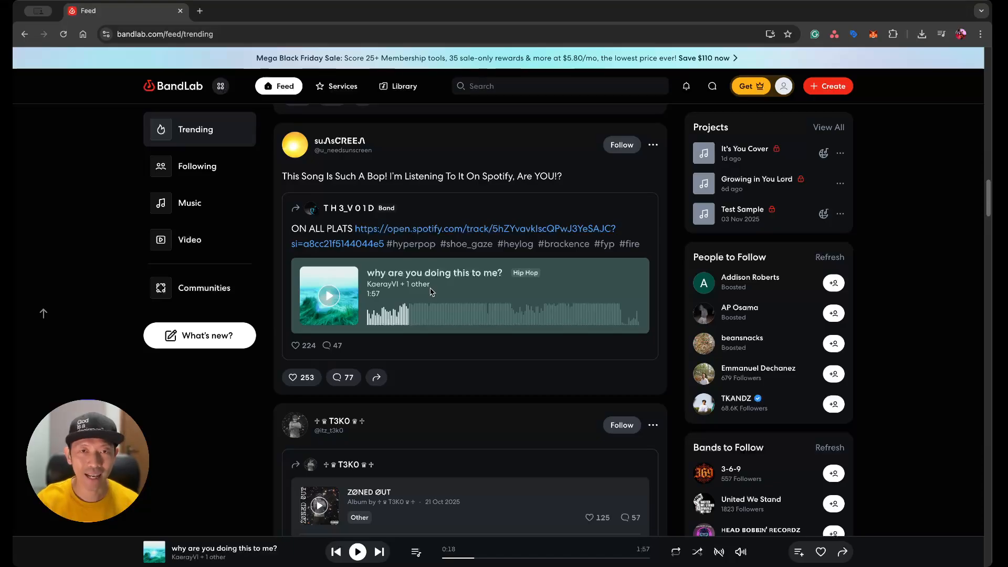
Review the BandLab Membership tools and subscription options, and close the offer without subscribing
click(753, 93)
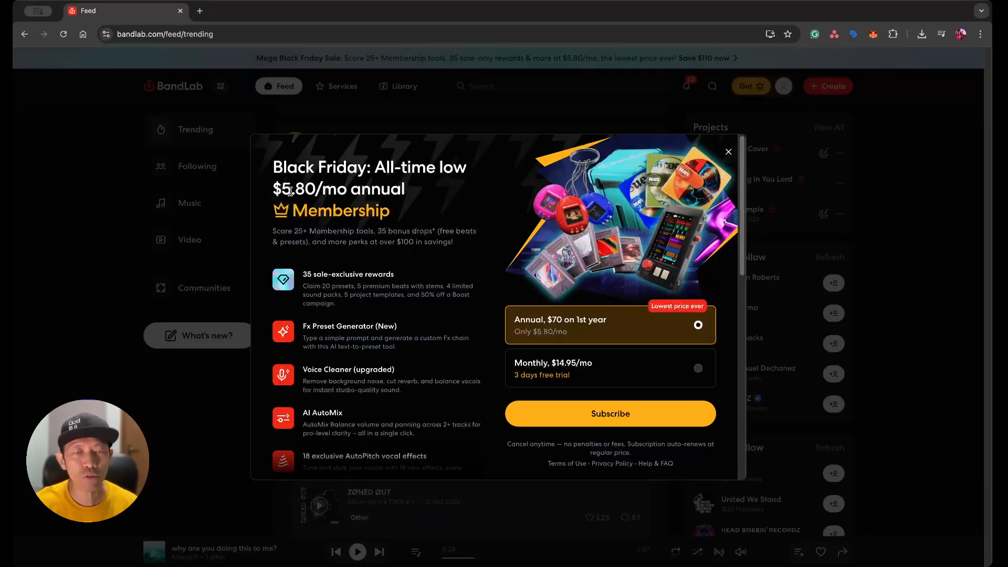
scroll(351, 325, down, 1)
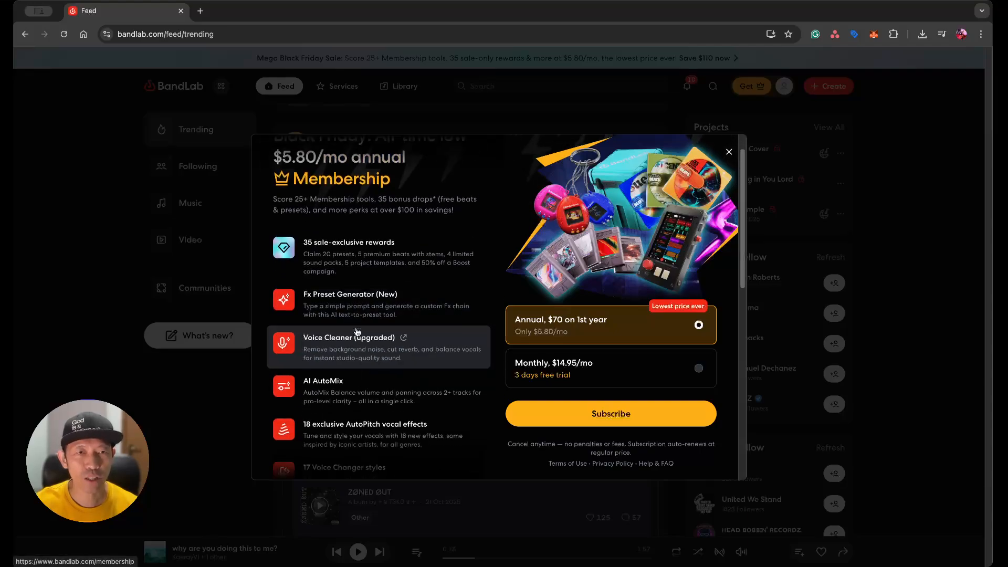
scroll(346, 283, down, 3)
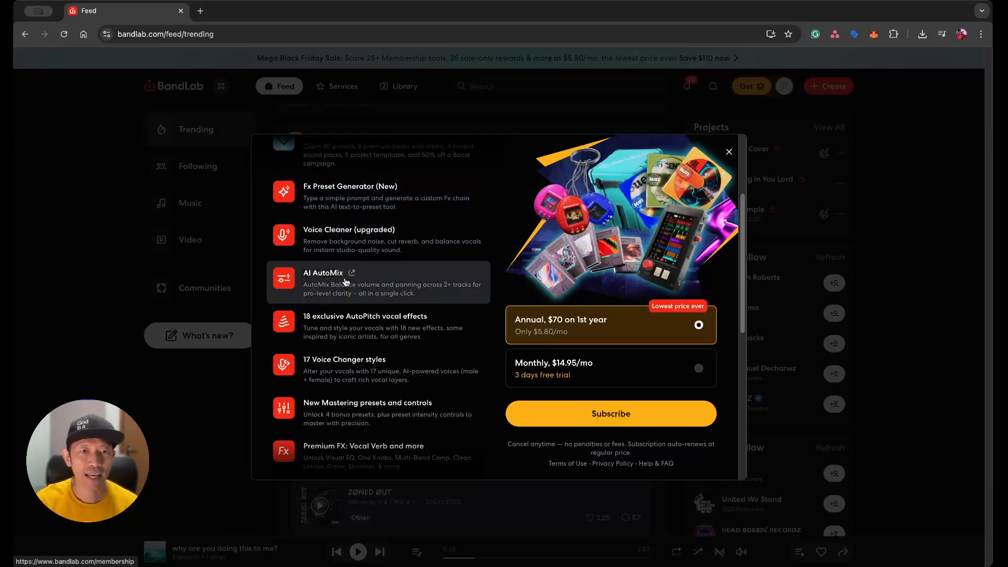
scroll(368, 294, up, 4)
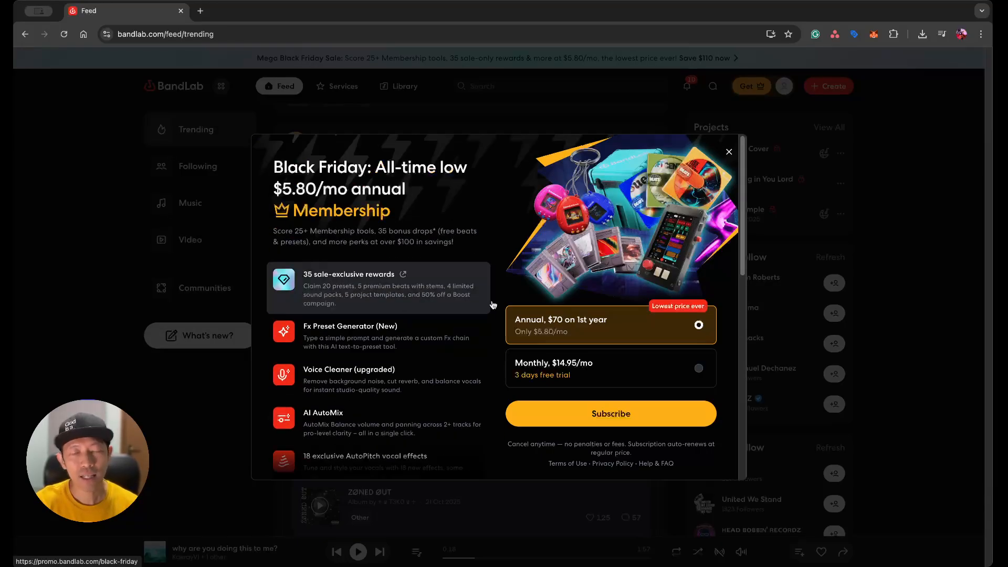
click(729, 152)
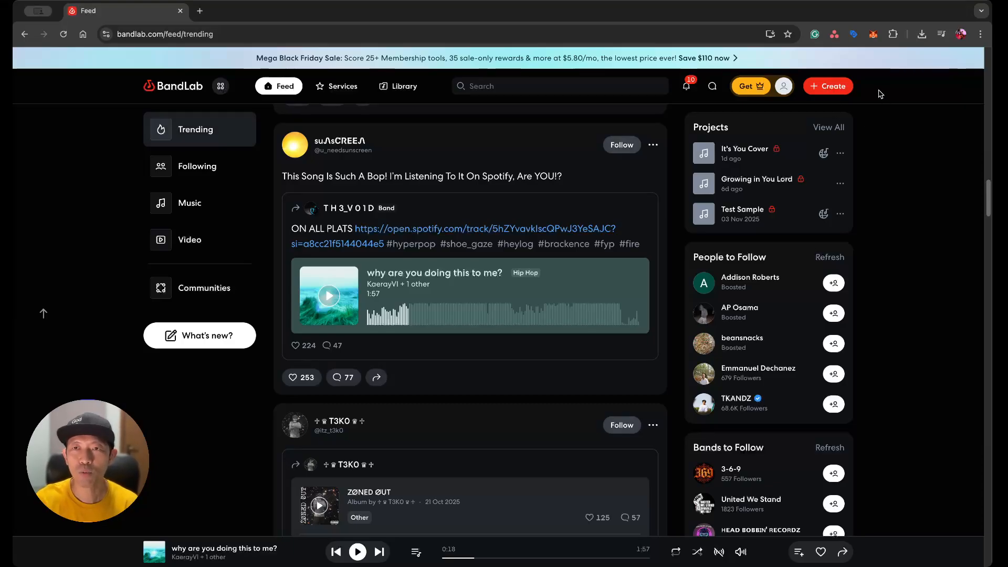
Create a new empty project starting from BandLab Sounds and dismiss the AutoMix tip
click(848, 87)
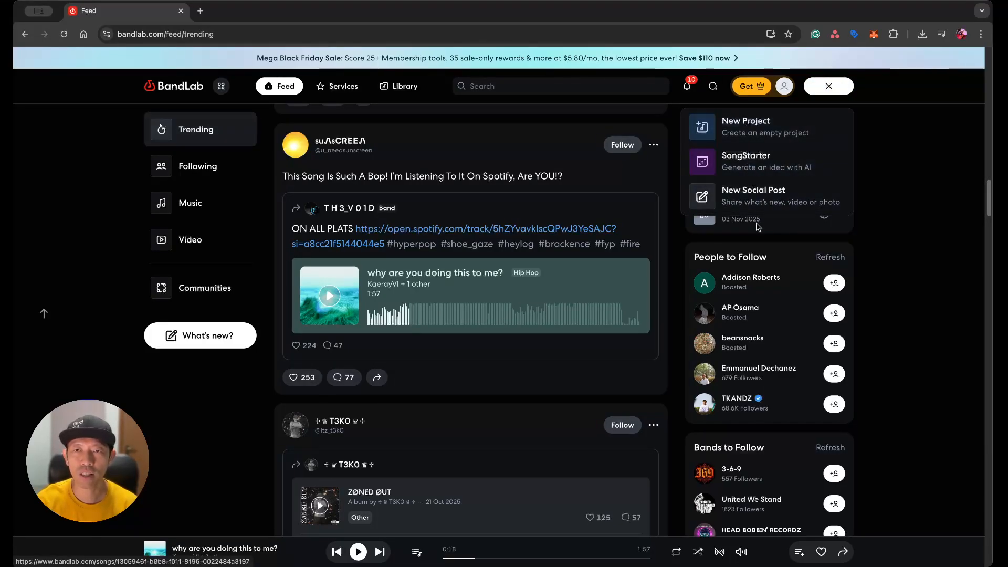
click(739, 127)
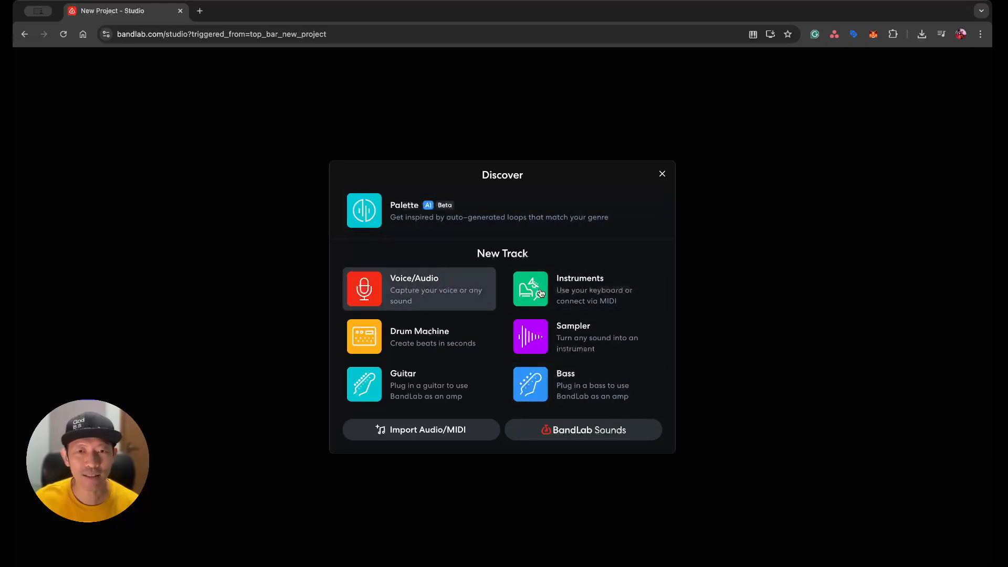
click(546, 435)
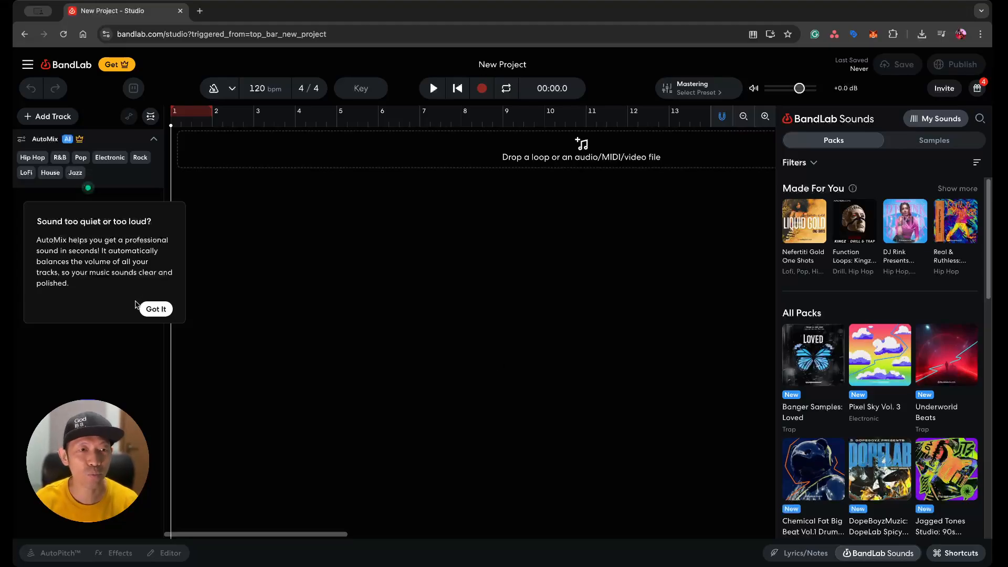
click(154, 309)
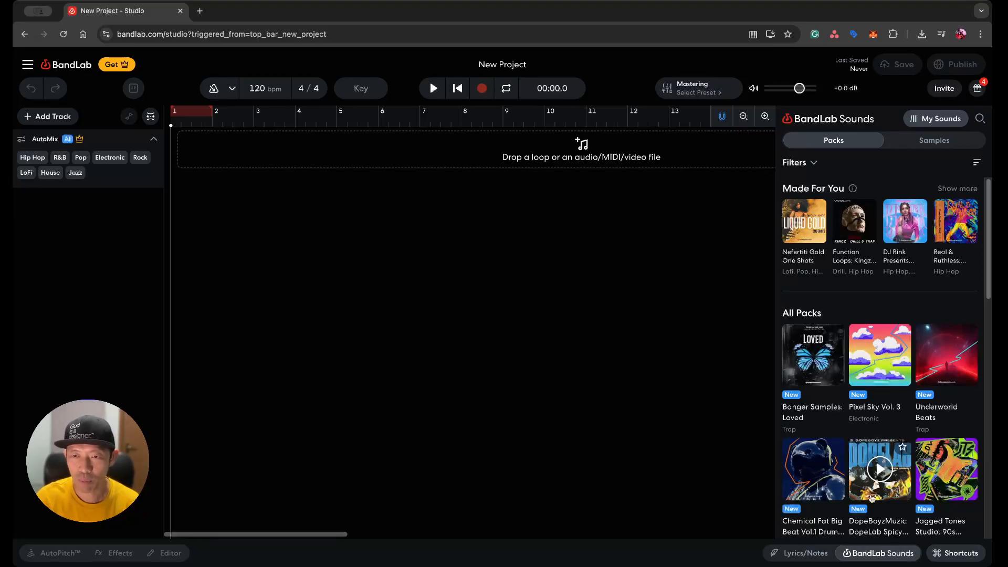
Hide BandLab Sounds, take a look at the Lyrics/Notes area, and bring BandLab Sounds back
click(878, 553)
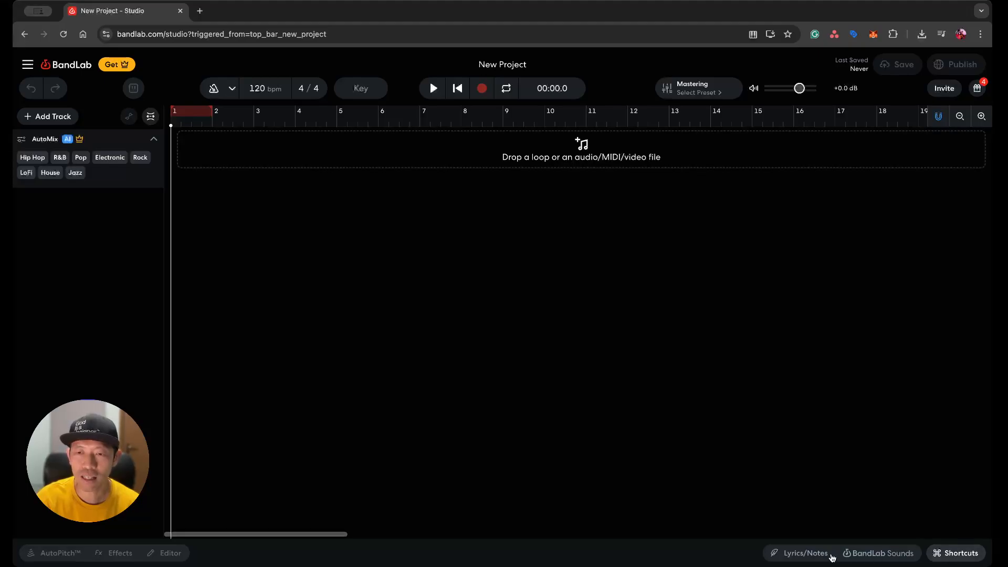
click(807, 553)
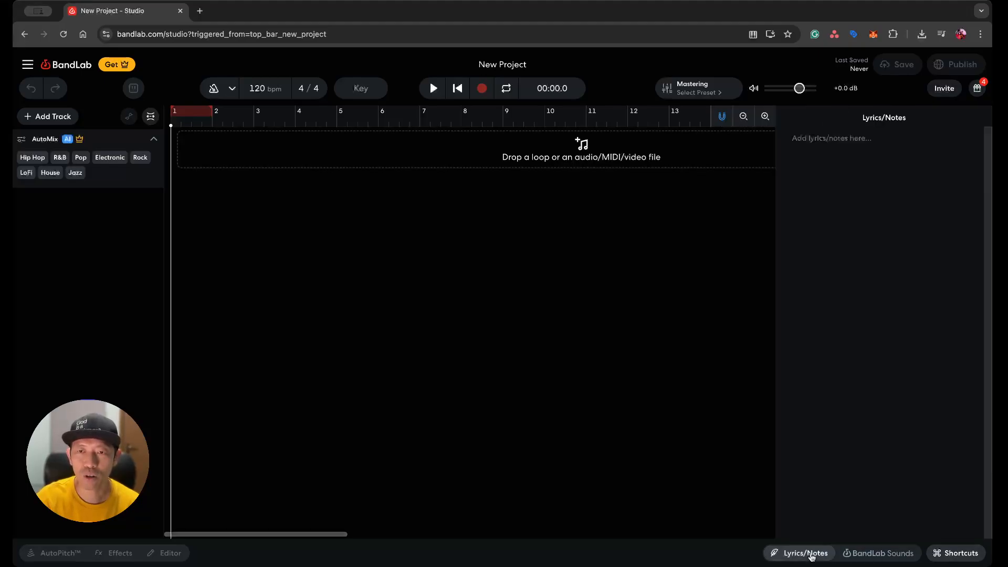
click(812, 556)
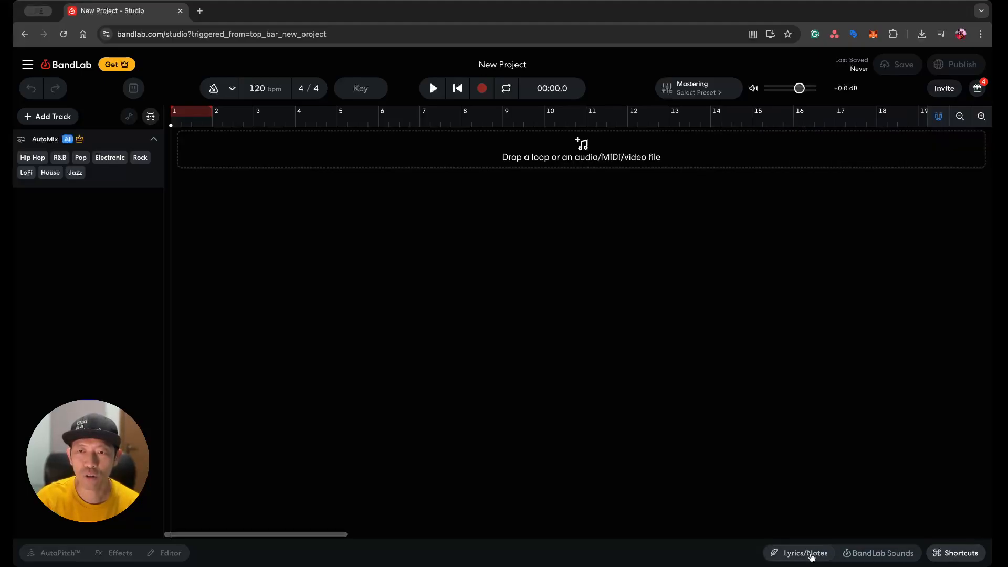
click(844, 554)
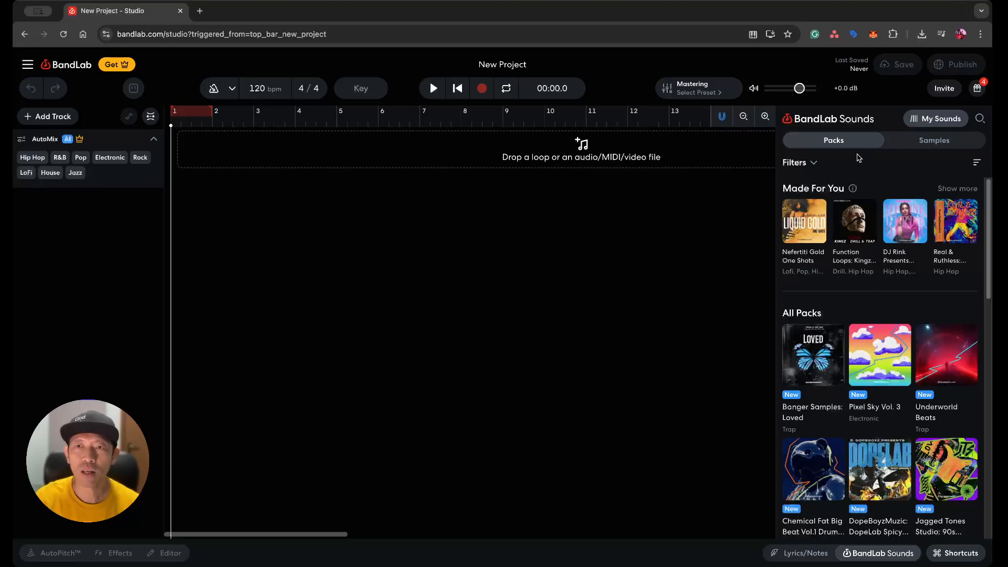
Compare the Packs and Samples views in BandLab Sounds, ending on Packs
click(920, 140)
click(851, 143)
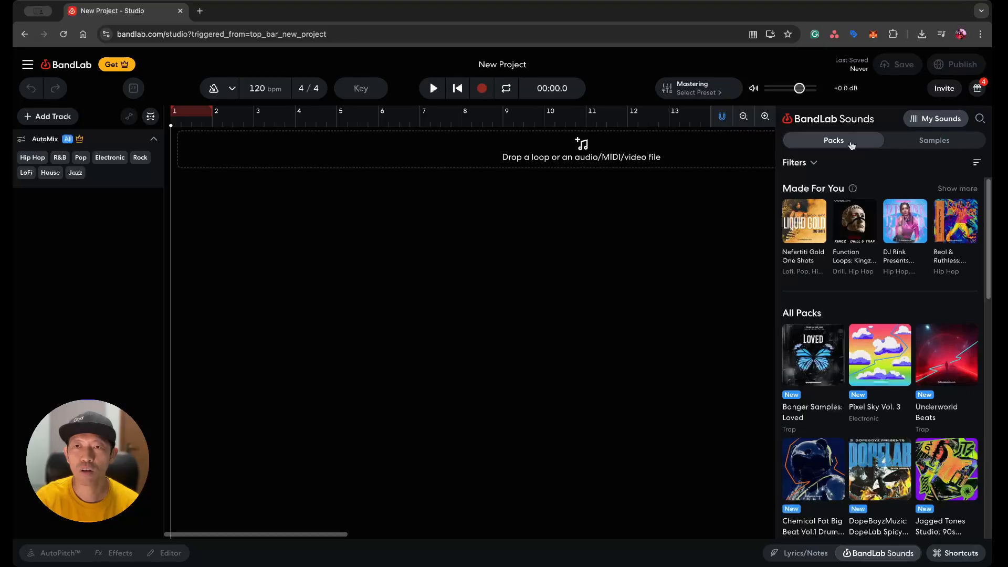
click(904, 145)
click(817, 145)
click(913, 148)
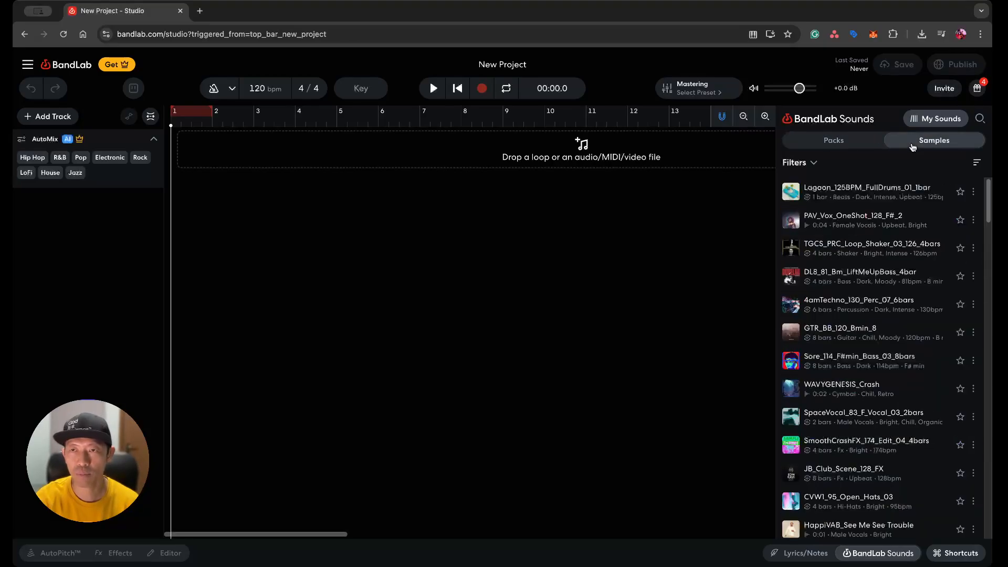
click(837, 139)
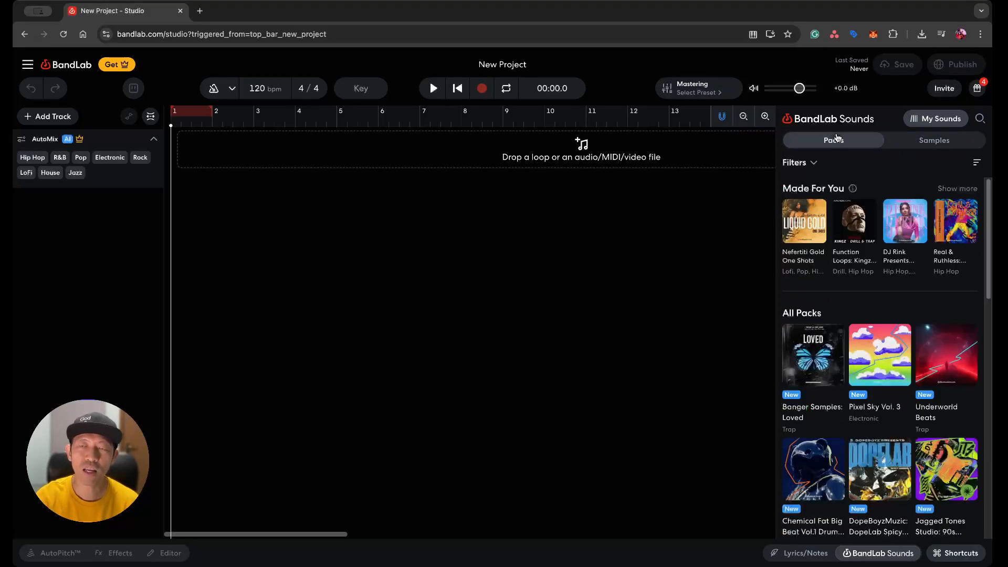
Look through the list of individual samples in BandLab Sounds and return to its beginning
click(931, 141)
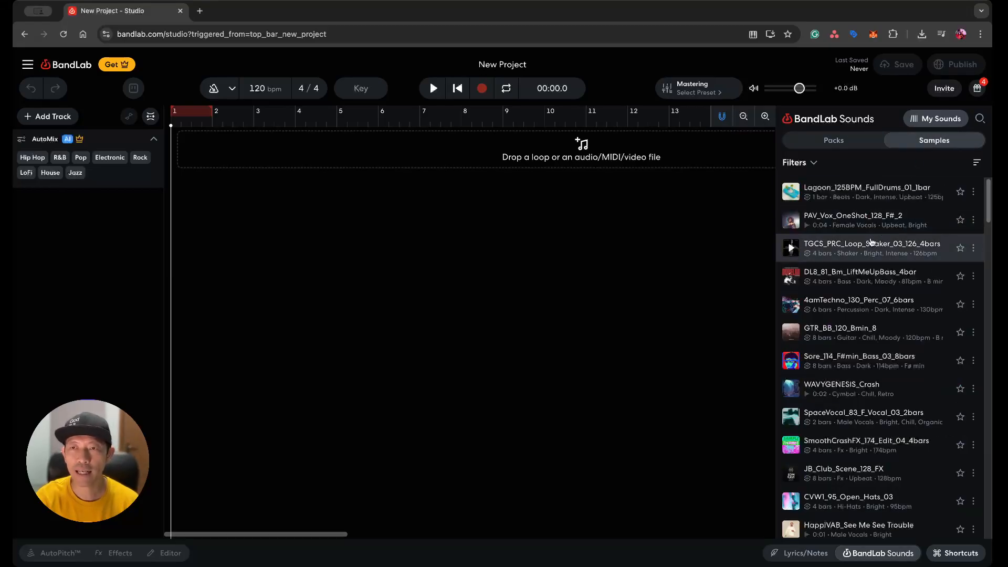
scroll(871, 244, down, 10)
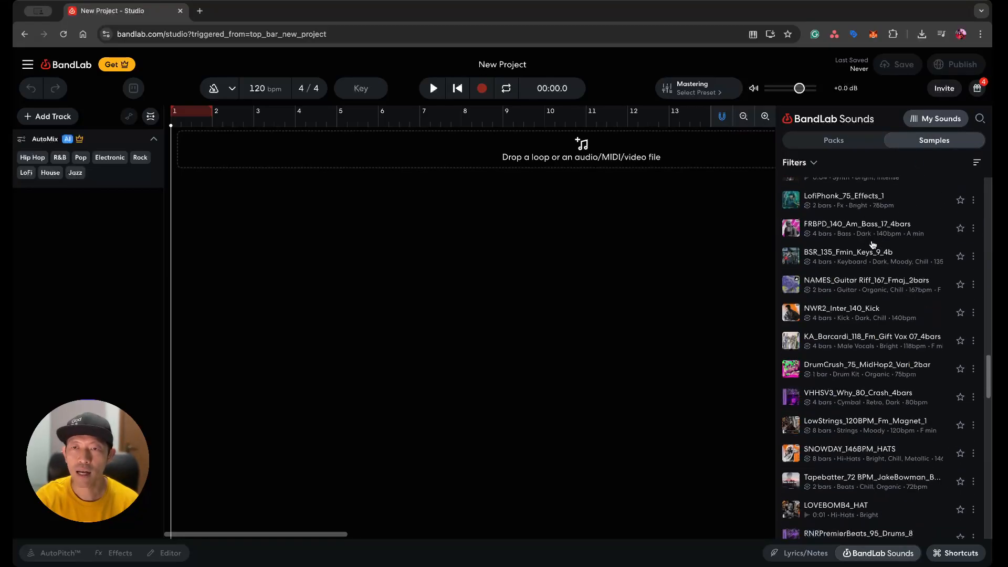
scroll(867, 258, up, 15)
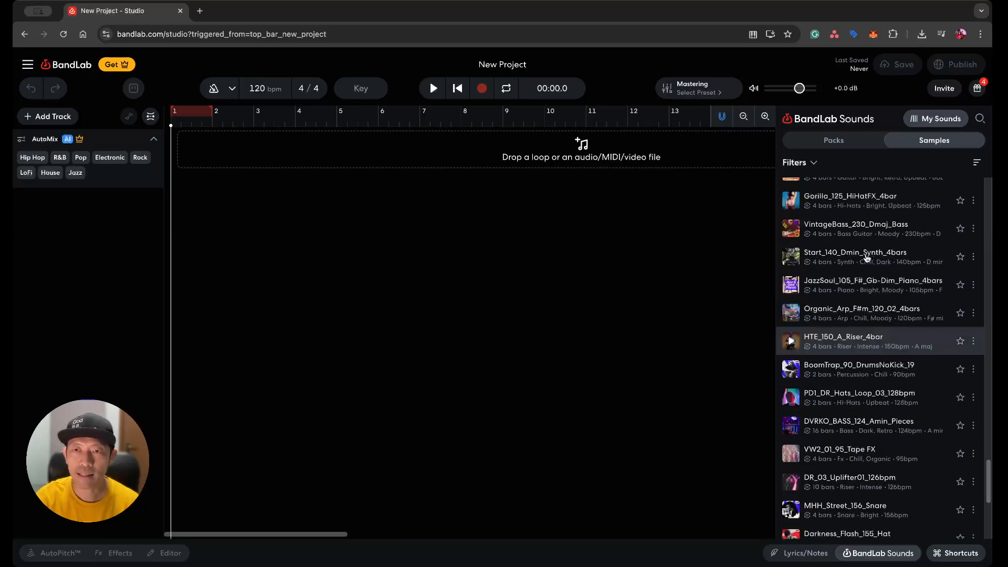
scroll(867, 258, up, 10)
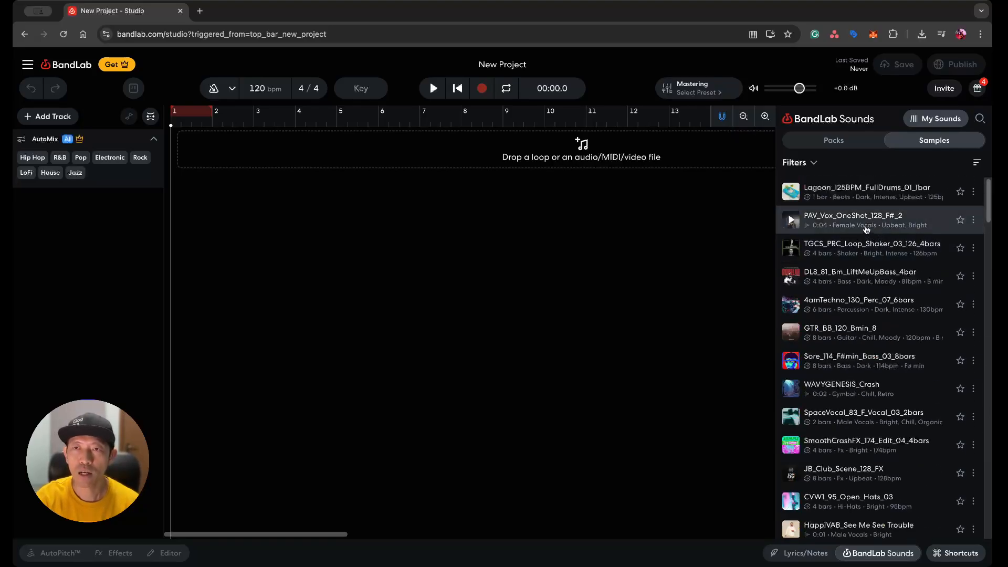
Show the sound packs and filter them by the Keyboard instrument and the Pop genre
click(839, 145)
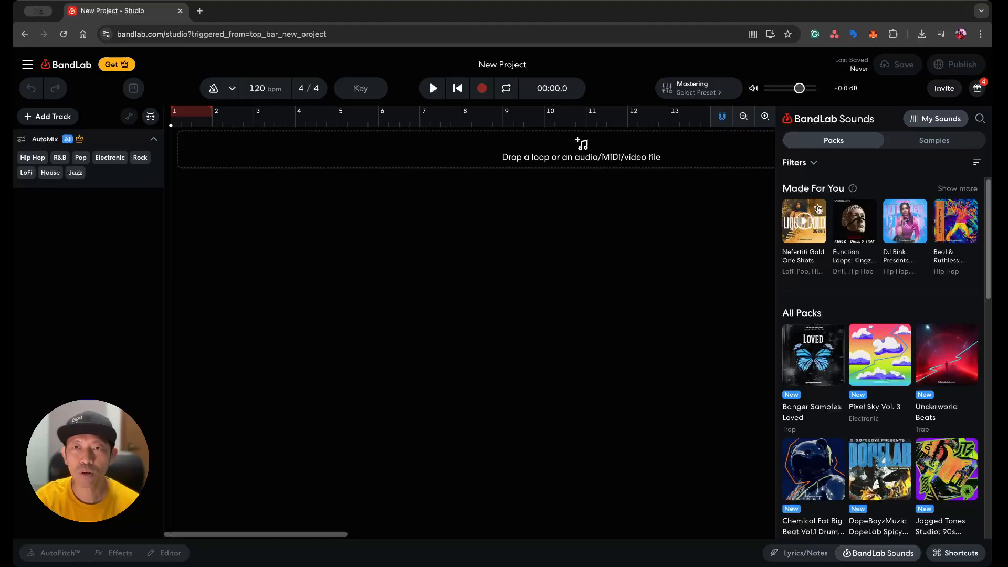
click(814, 163)
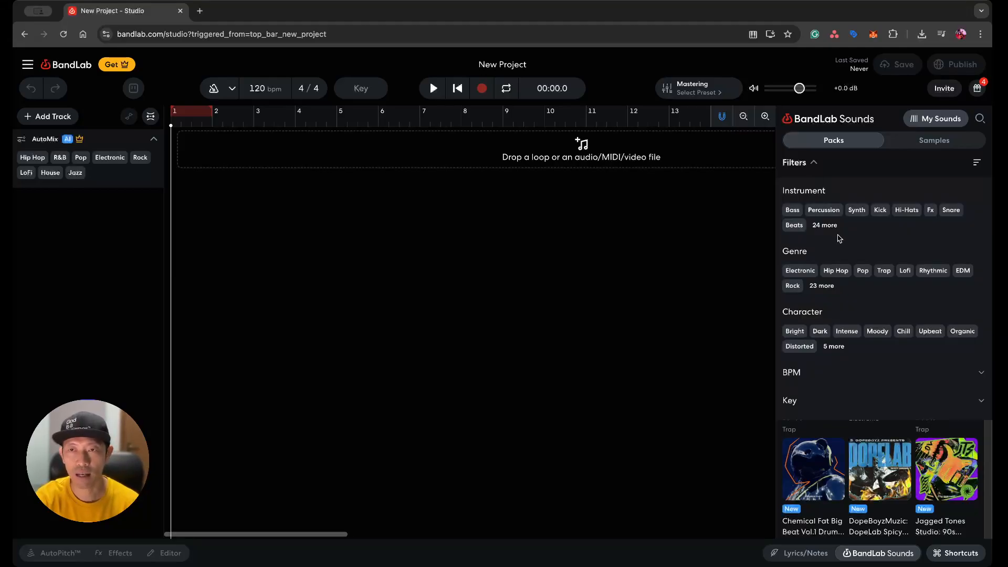
click(825, 226)
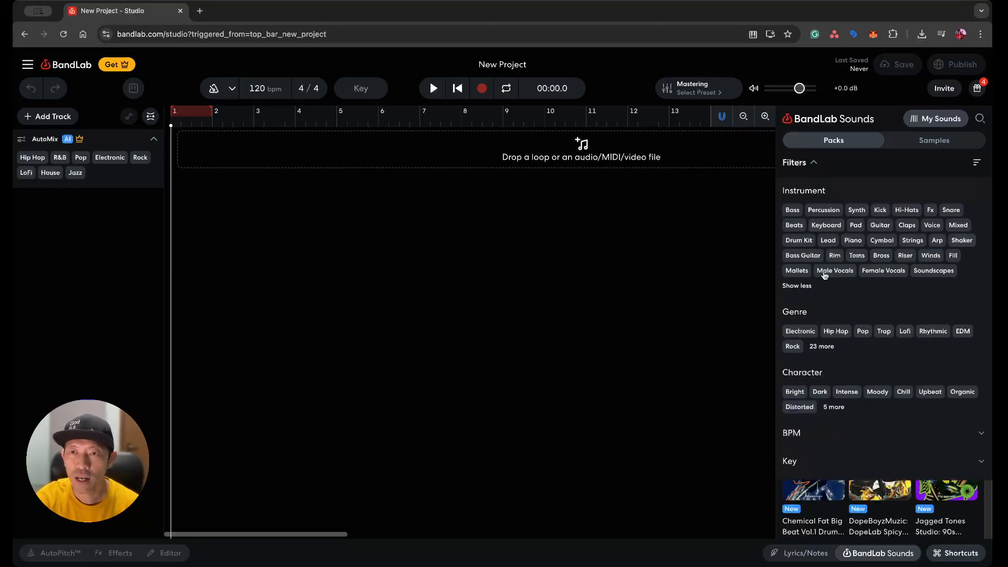
click(827, 228)
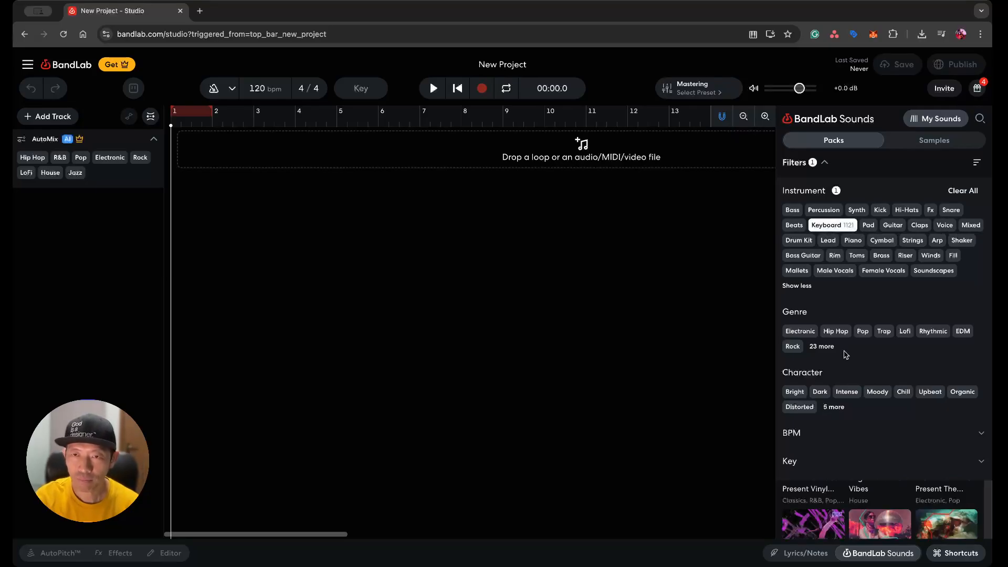
click(864, 331)
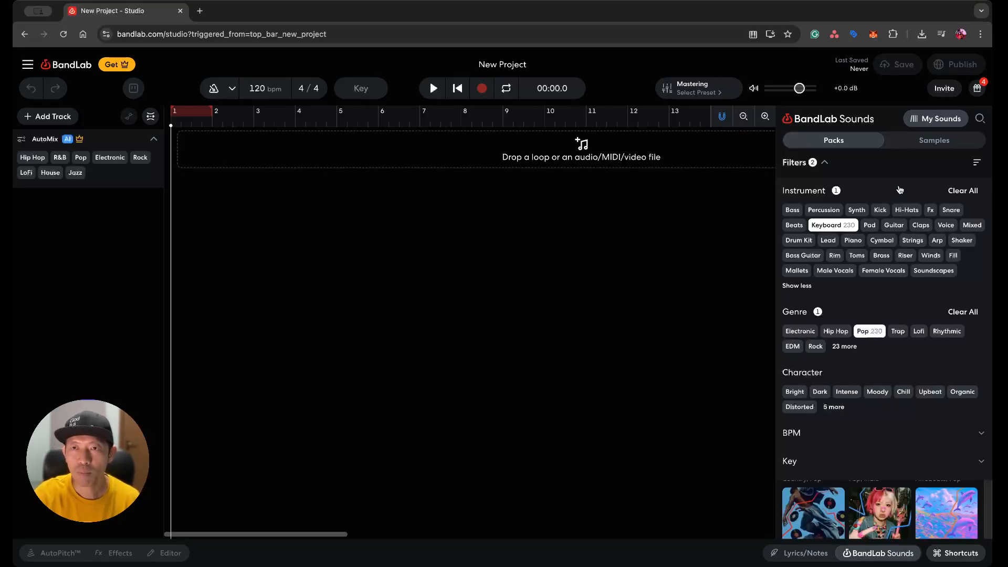
click(825, 164)
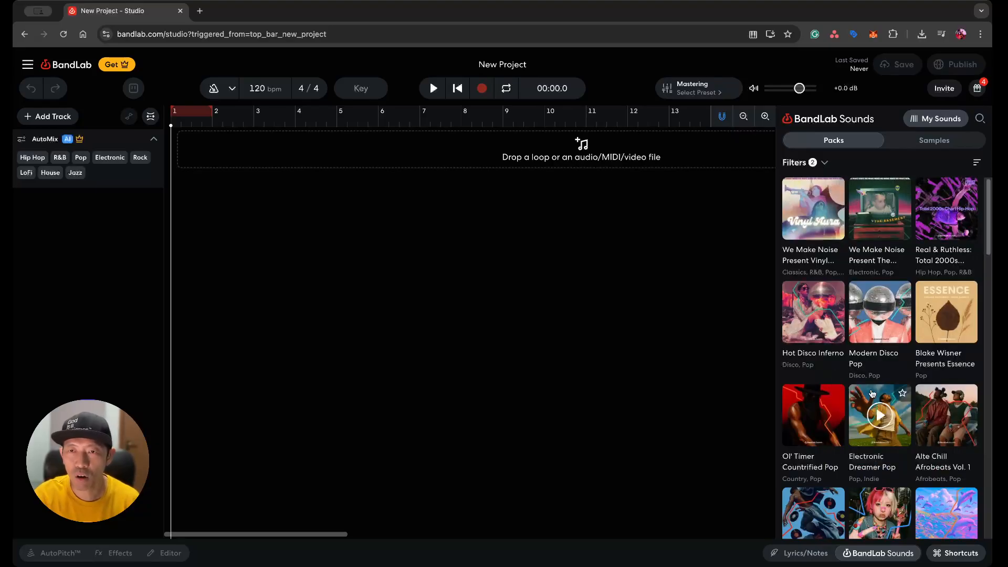
Browse the filtered packs, then open the Hot Disco Inferno pack and look through its samples
scroll(876, 390, down, 3)
scroll(876, 390, down, 2)
scroll(876, 367, up, 5)
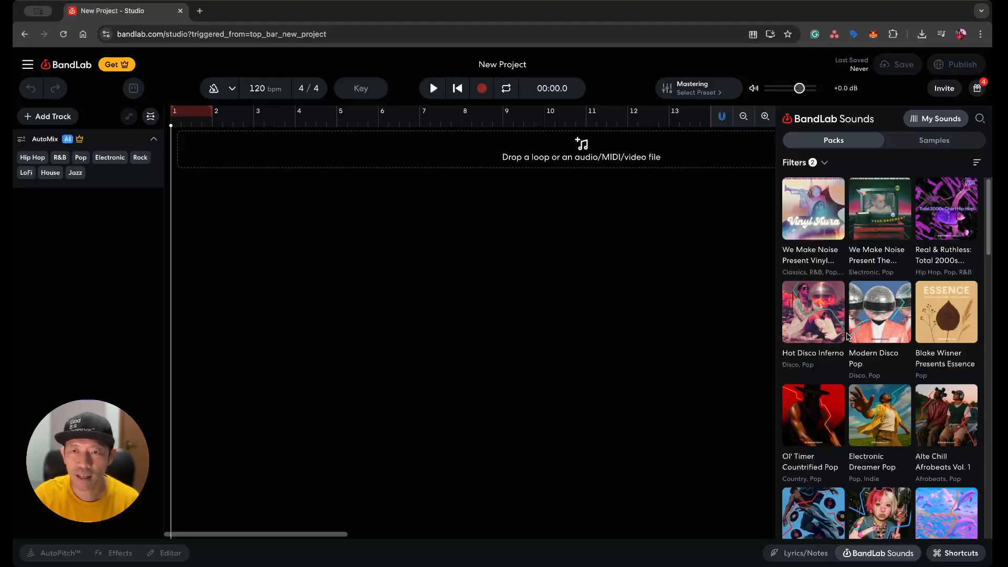
click(813, 336)
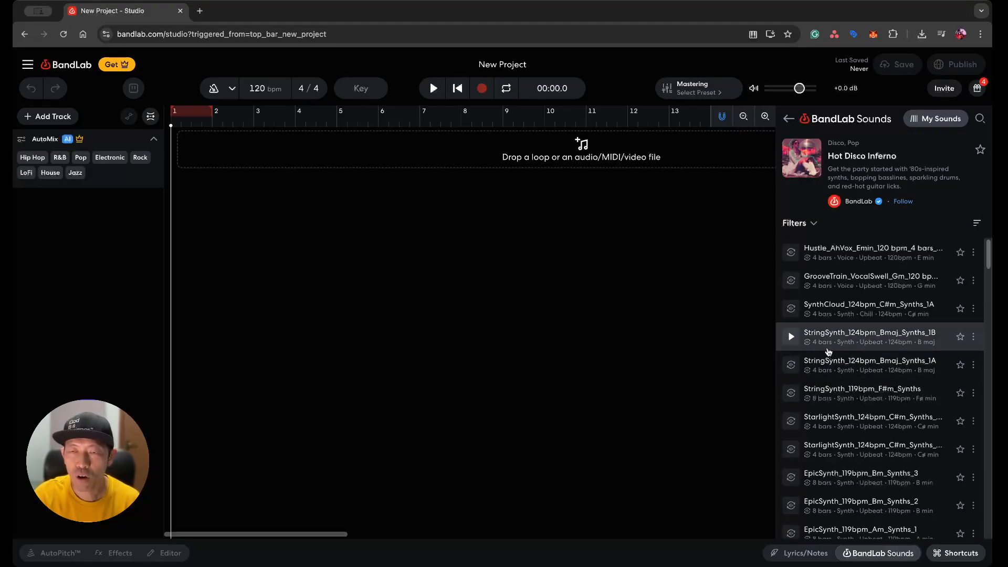
scroll(827, 352, down, 10)
scroll(828, 351, up, 8)
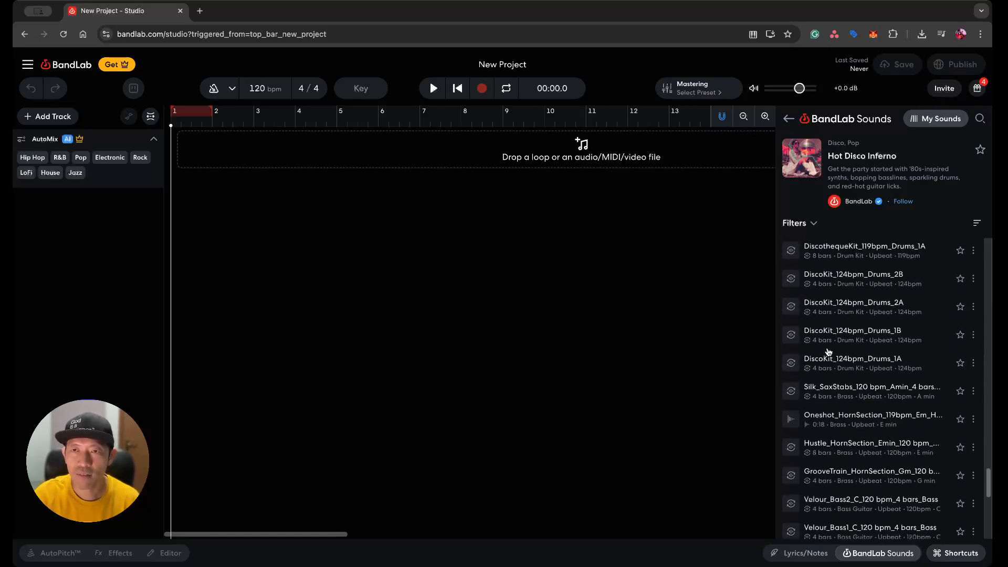
scroll(829, 345, up, 5)
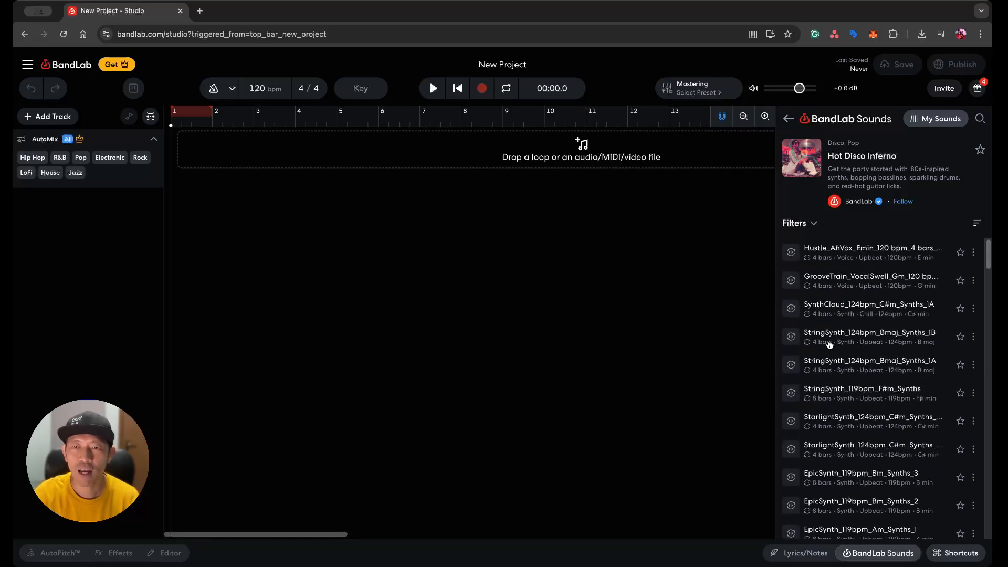
Preview the StringSynth_124bpm_Bmaj_Synths_1B, Velour_HiStrings1_C_120 bpm and Silk_Claps_120 bpm samples from the Hot Disco Inferno pack
click(792, 337)
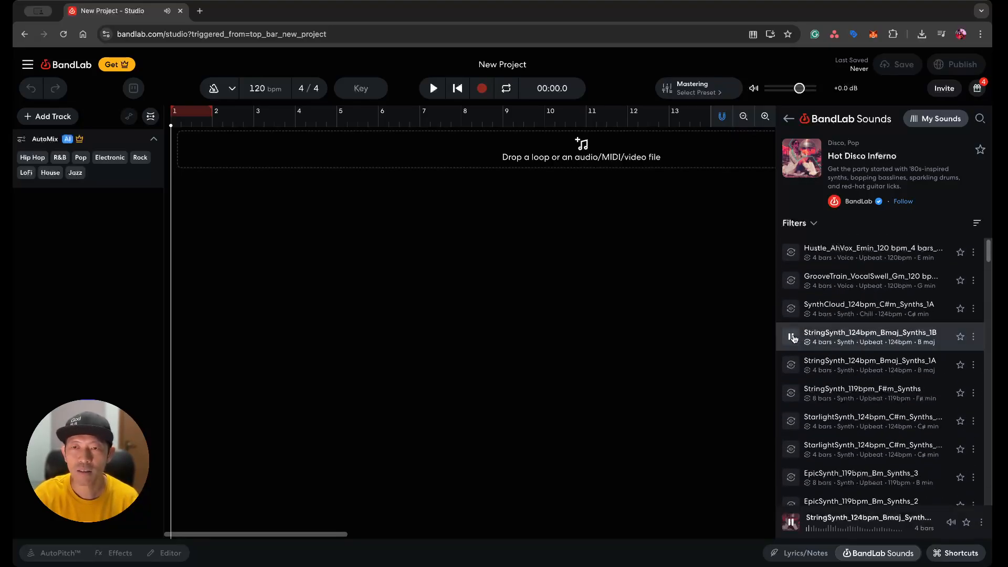
click(789, 342)
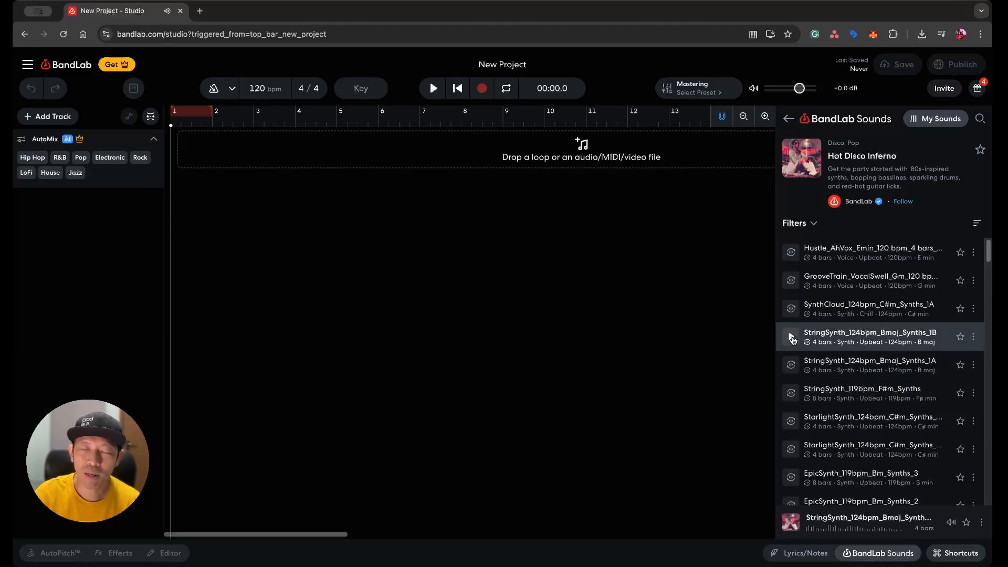
scroll(828, 419, down, 1)
scroll(829, 420, down, 5)
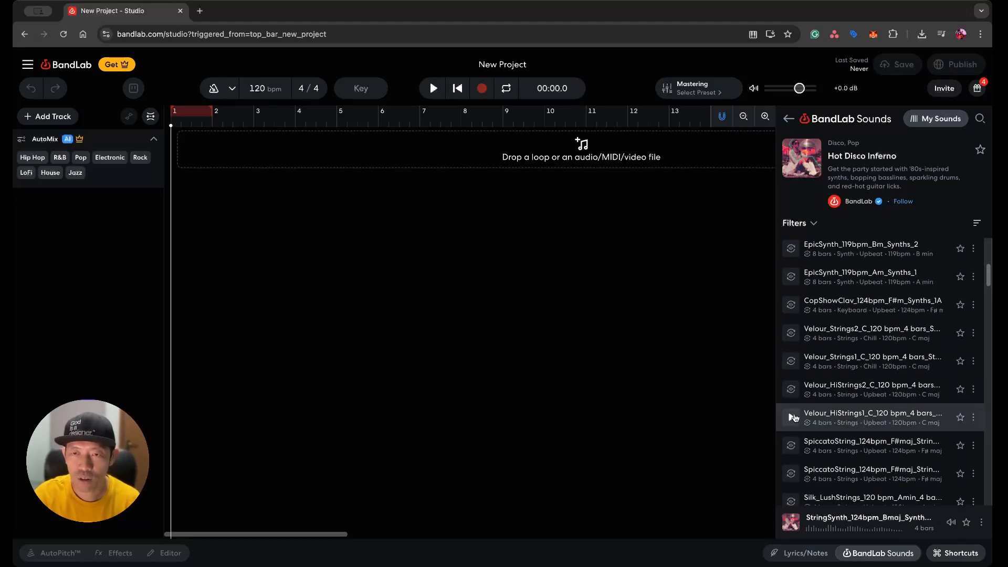
click(791, 418)
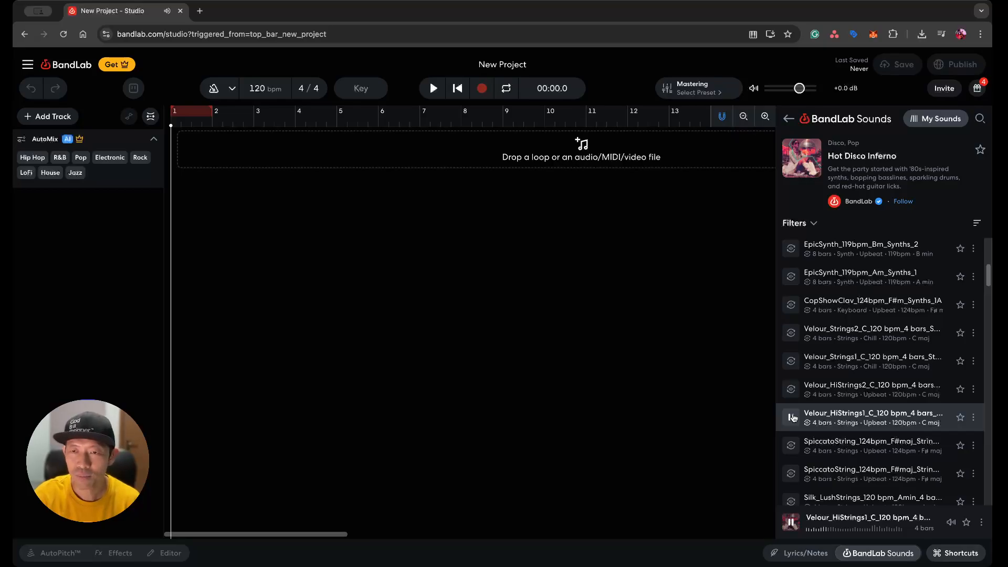
scroll(793, 417, down, 5)
click(793, 416)
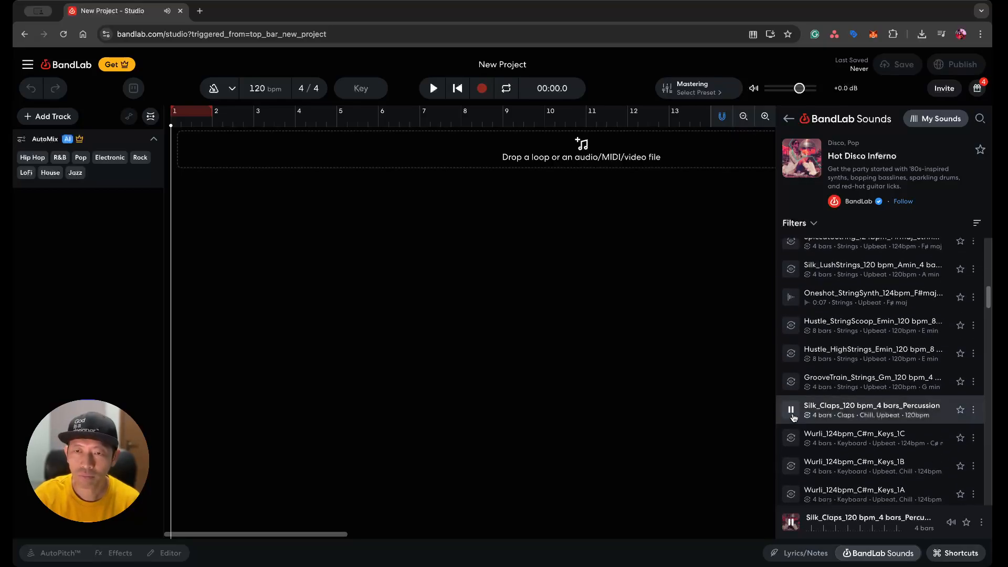
click(792, 413)
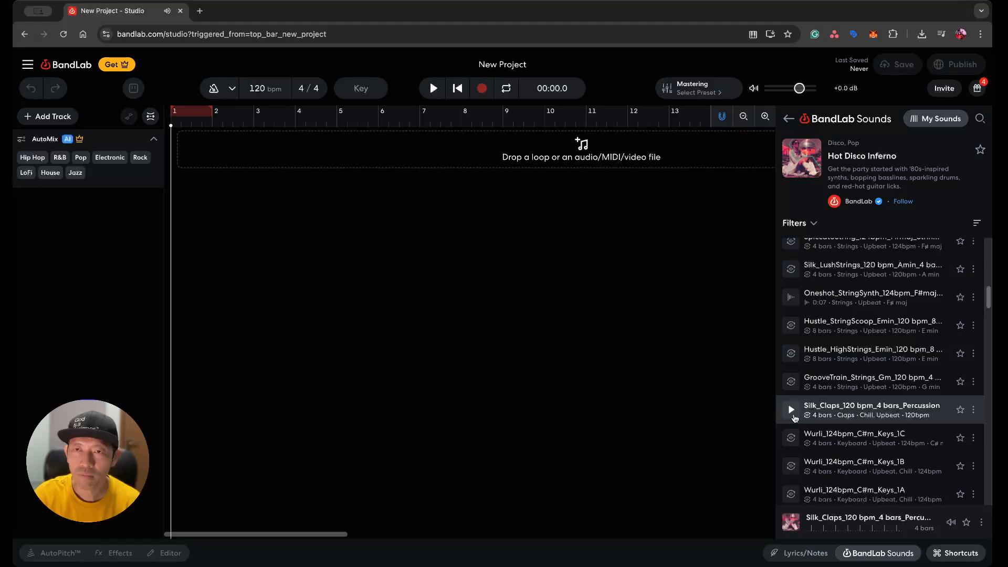
Go back to the pack list, search BandLab Sounds for "guitar" and open the Acoustic Guitars pack
click(789, 121)
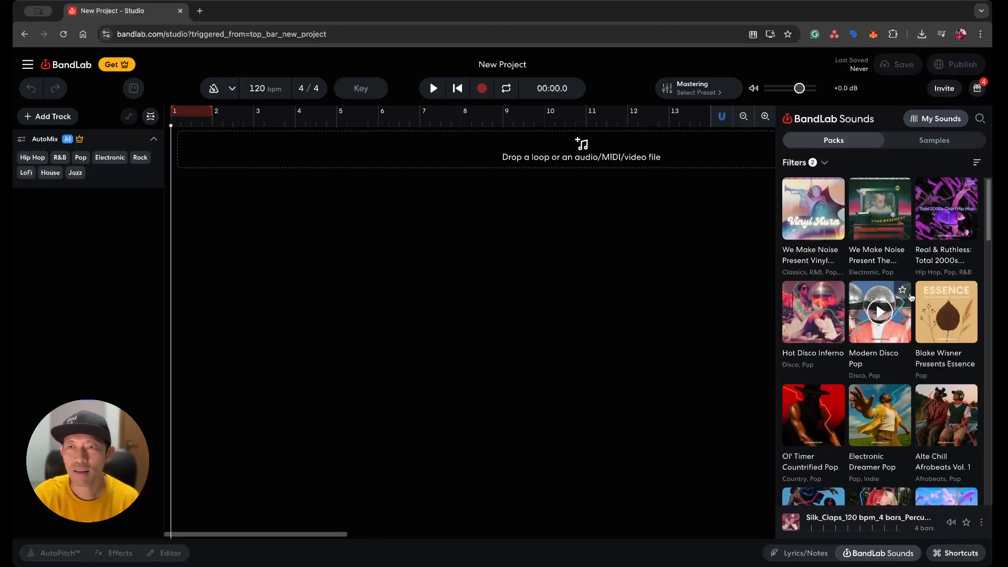
scroll(912, 298, down, 5)
click(980, 119)
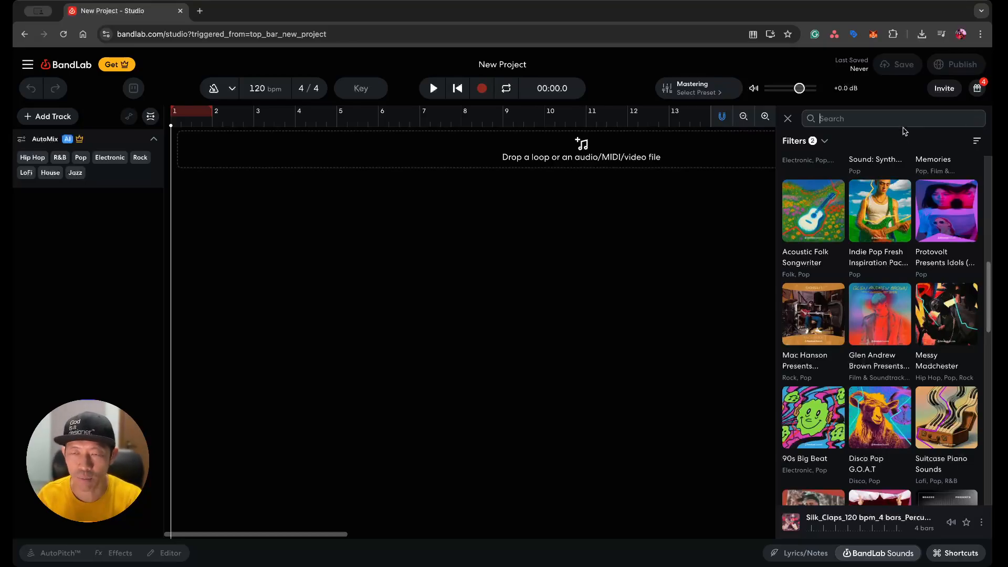
text(guitar)
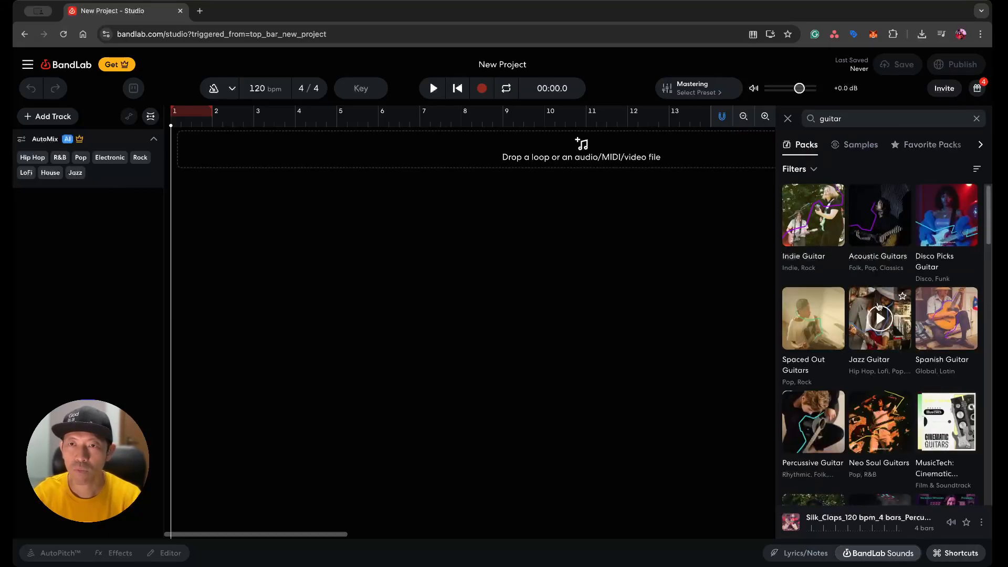
click(867, 230)
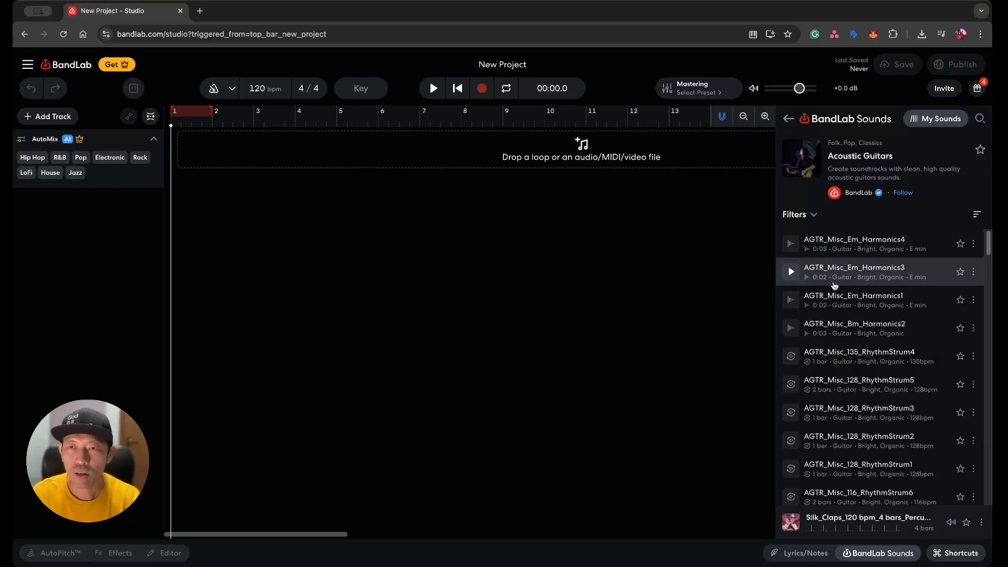
Preview the AGTR_Misc_128_RhythmStrum3 loop and place it on a new track starting at bar 1
scroll(834, 344, down, 3)
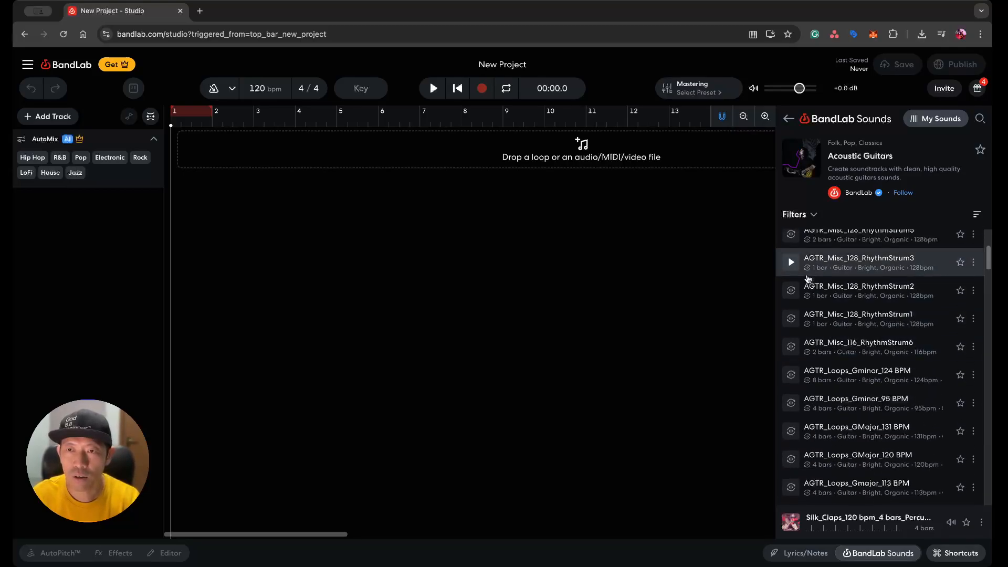
click(791, 264)
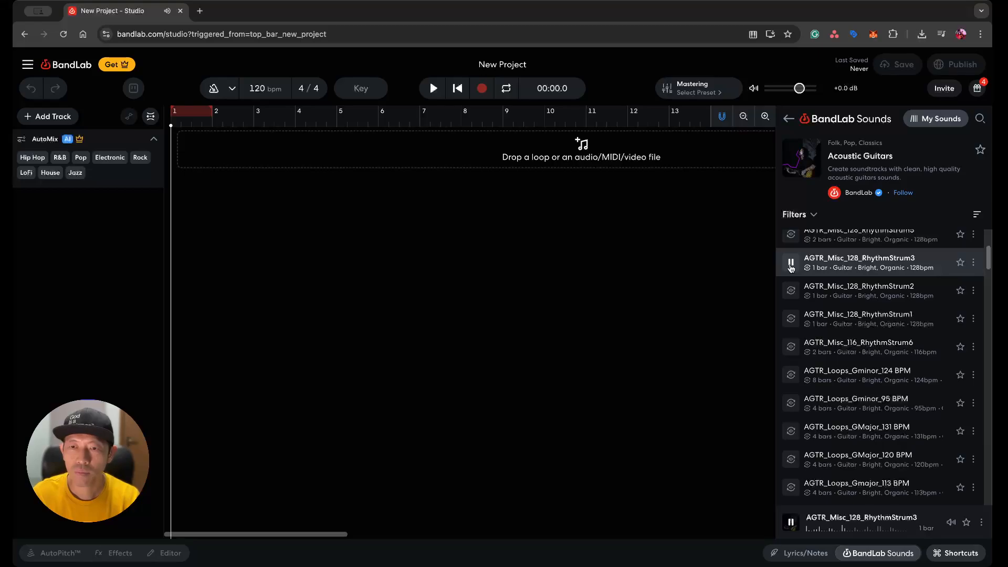
click(791, 264)
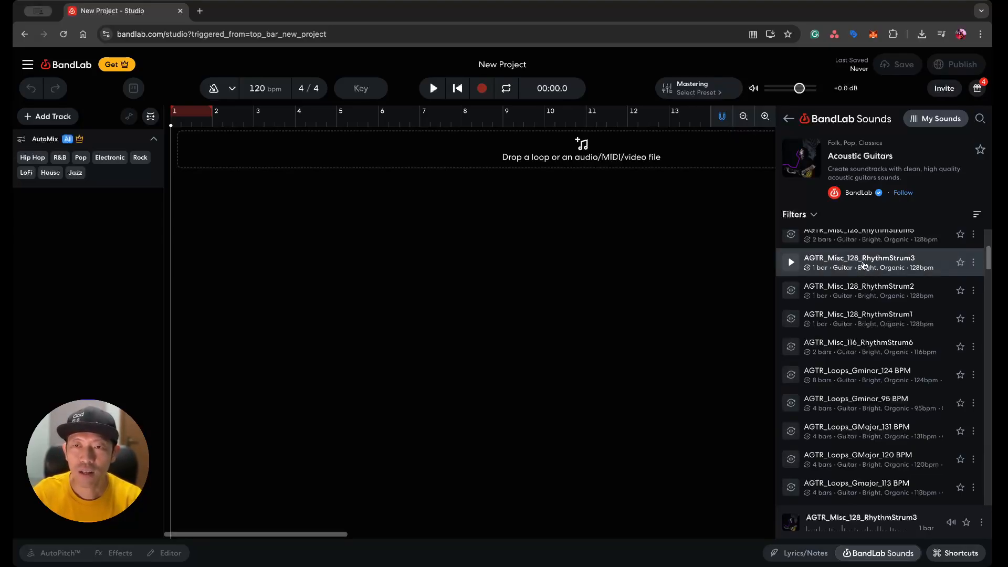
drag(863, 264, 178, 151)
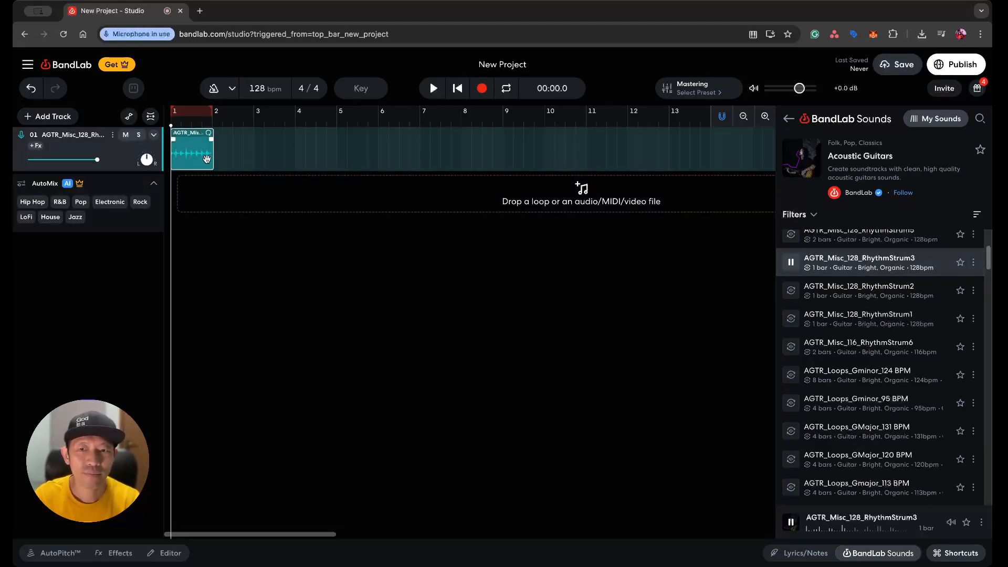
click(790, 525)
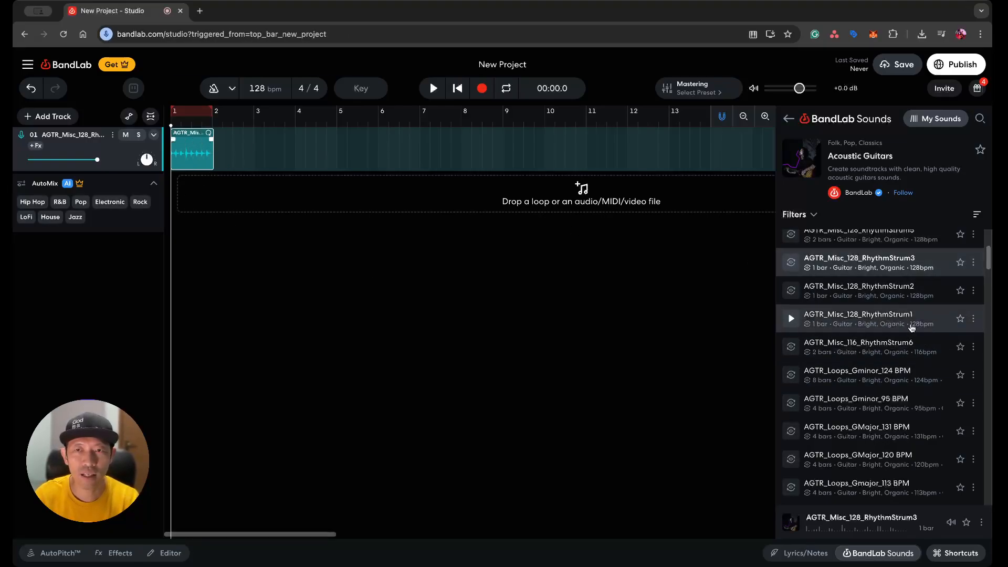
Look over the guitar track's options without choosing any, and try out its volume control
right_click(65, 140)
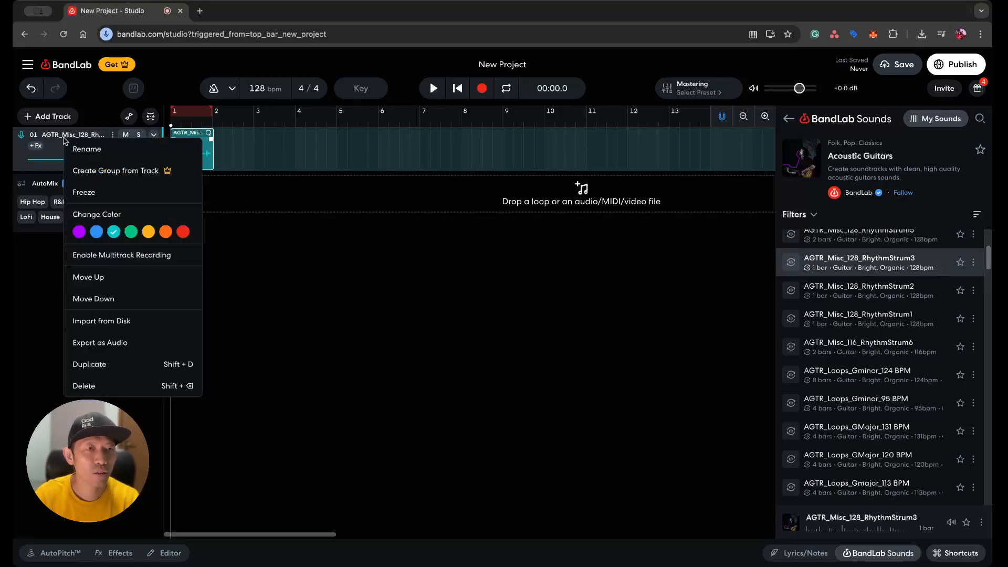
click(299, 229)
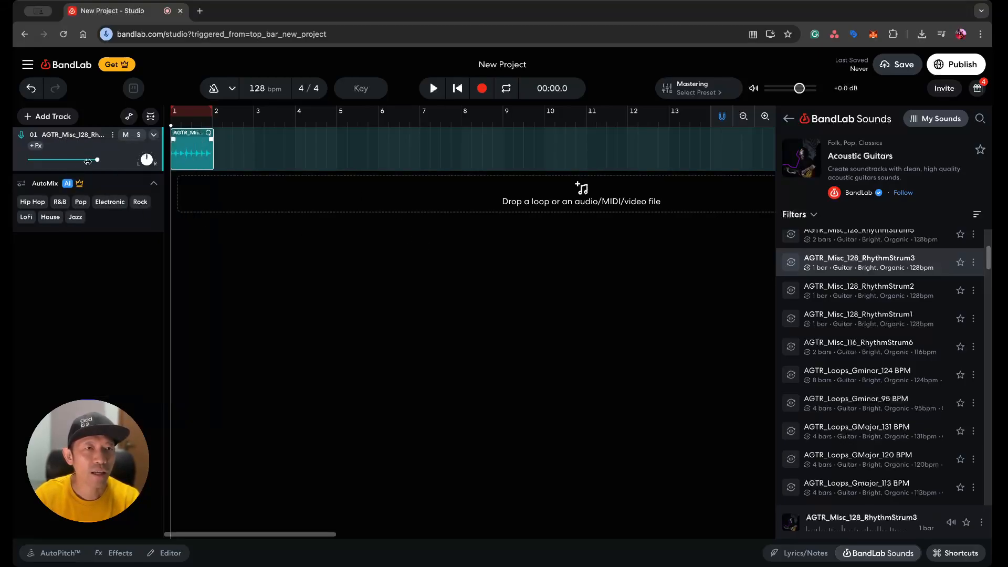
mouse_move(97, 160)
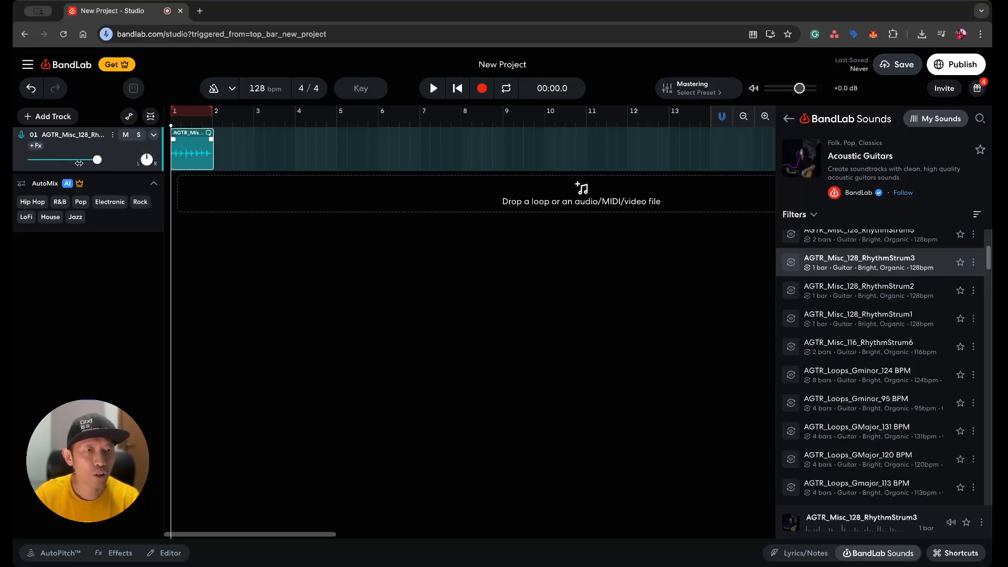
mouse_move(92, 160)
mouse_down()
mouse_move(64, 160)
mouse_move(97, 160)
mouse_up()
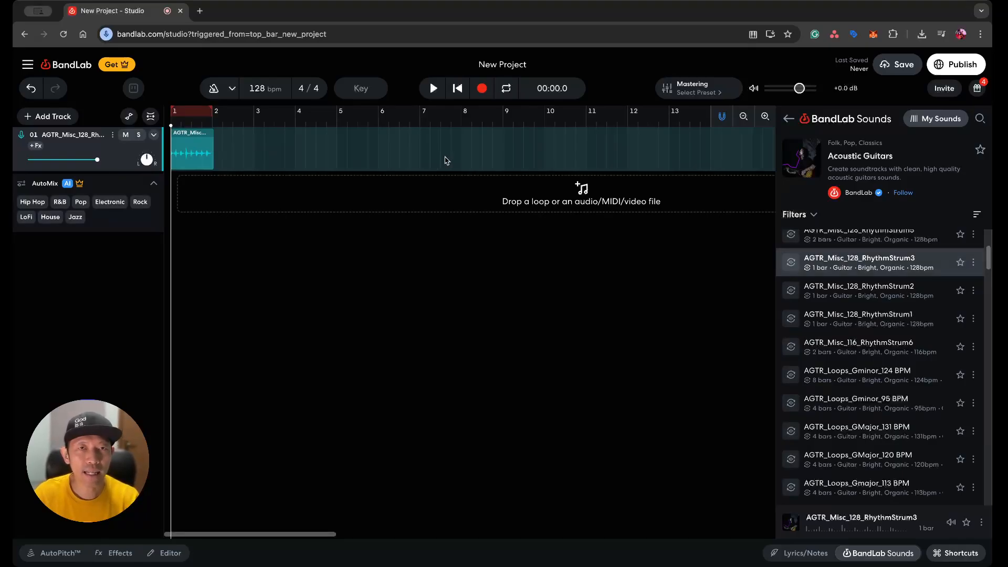
Play back the project briefly and extend the looped guitar region to the start of bar 3
click(432, 89)
click(434, 90)
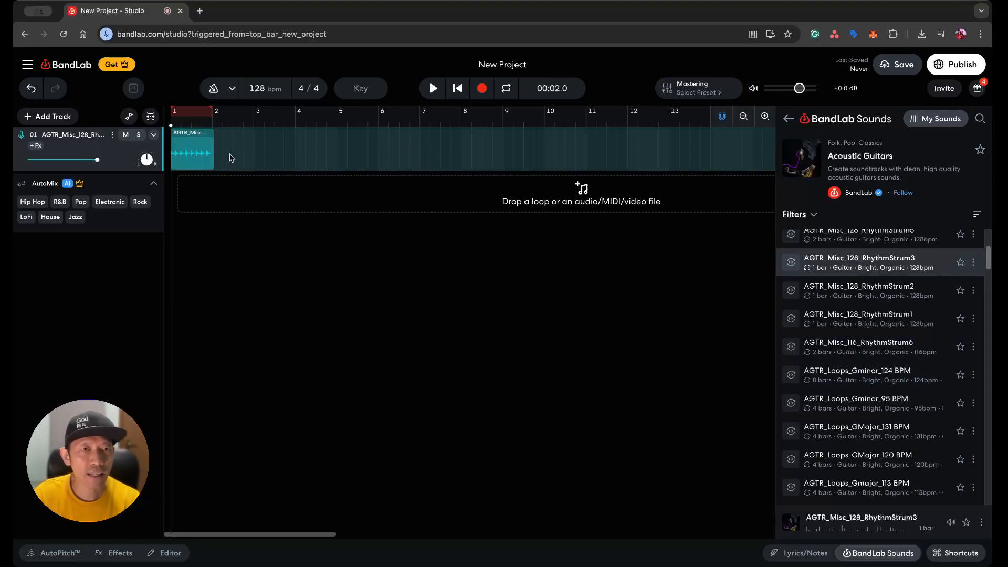
click(200, 140)
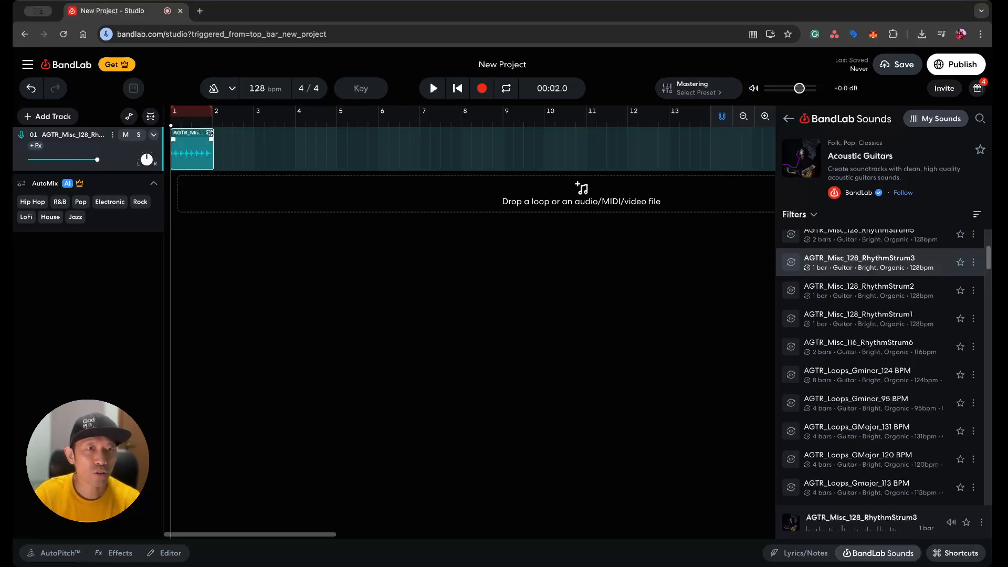
drag(210, 133, 254, 138)
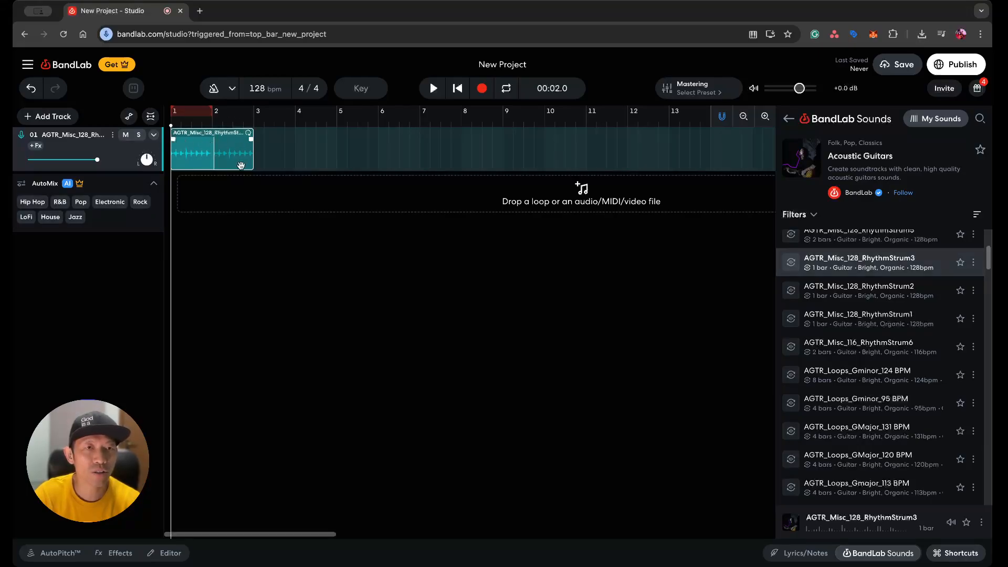
Preview the AGTR_Misc_128_RhythmStrum1 loop from the Acoustic Guitars pack
scroll(893, 402, down, 1)
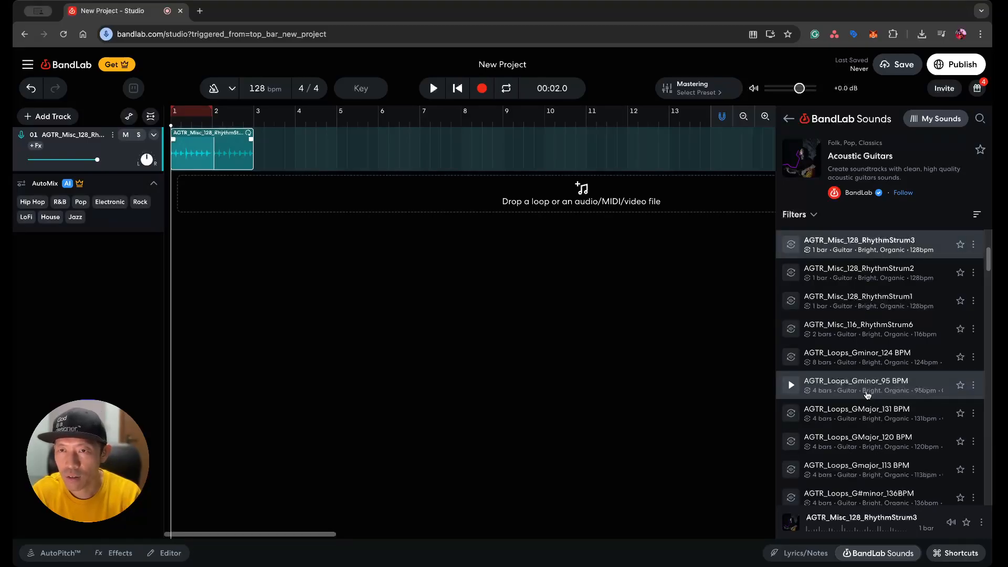
scroll(867, 393, down, 1)
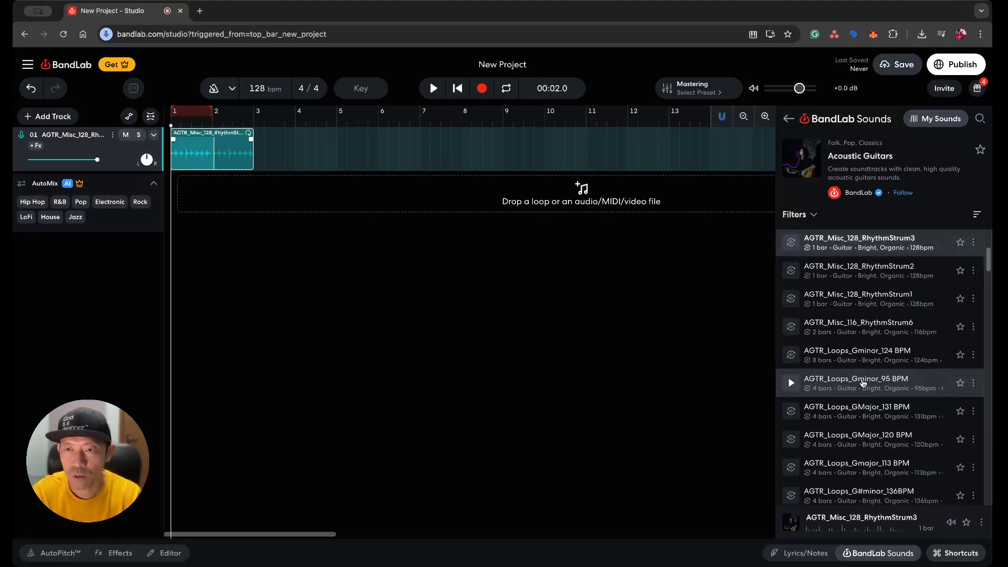
click(791, 299)
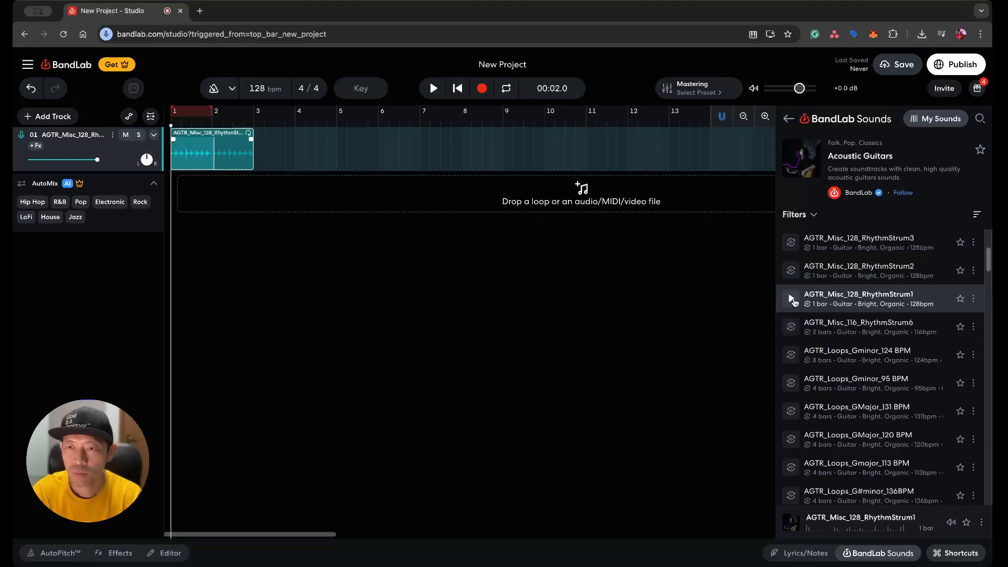
Look through the loops and chord samples in the Acoustic Guitars pack, checking their tempos against the project tempo
scroll(851, 392, down, 5)
scroll(857, 415, down, 10)
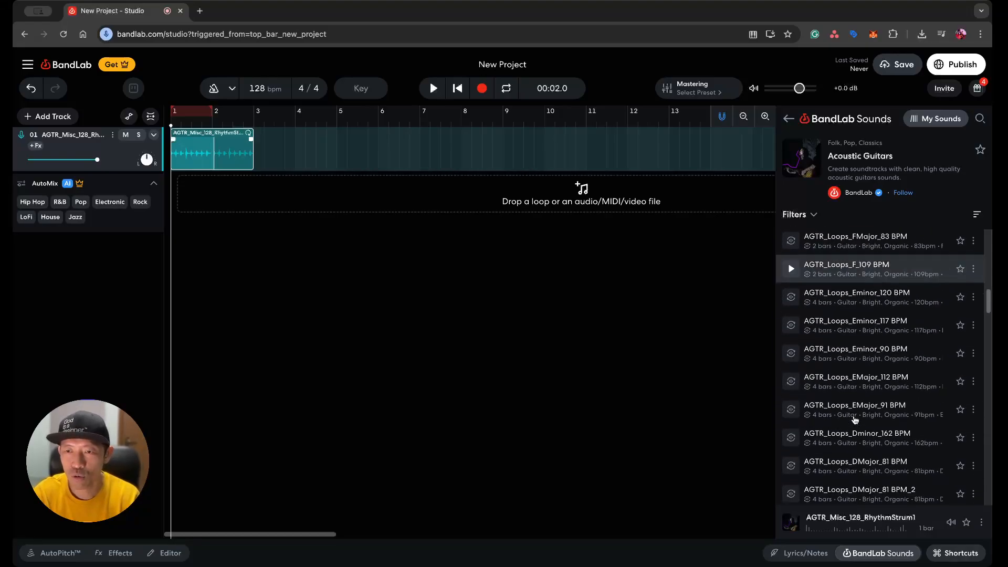
scroll(858, 415, down, 10)
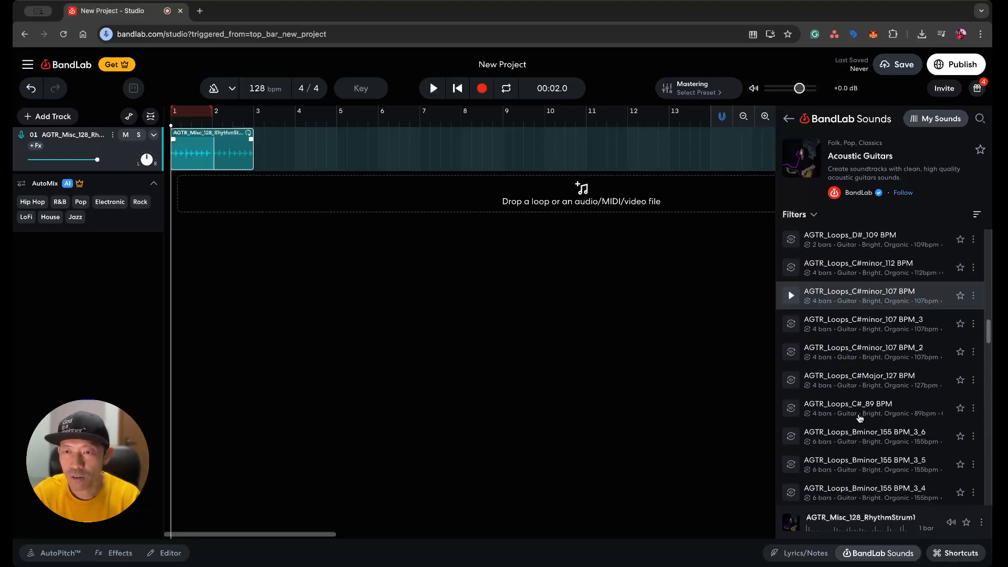
scroll(872, 367, down, 1)
scroll(875, 353, up, 5)
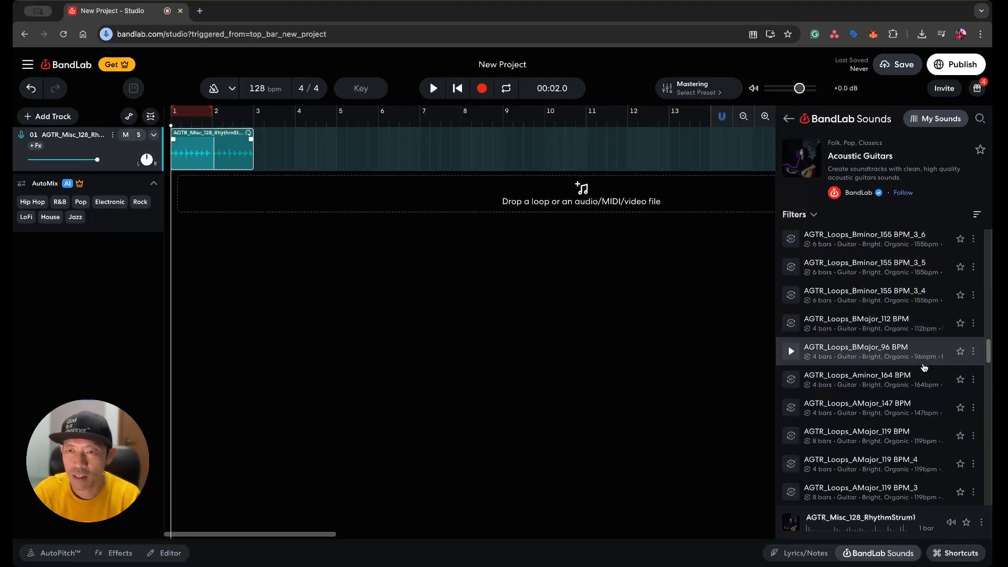
scroll(924, 367, down, 3)
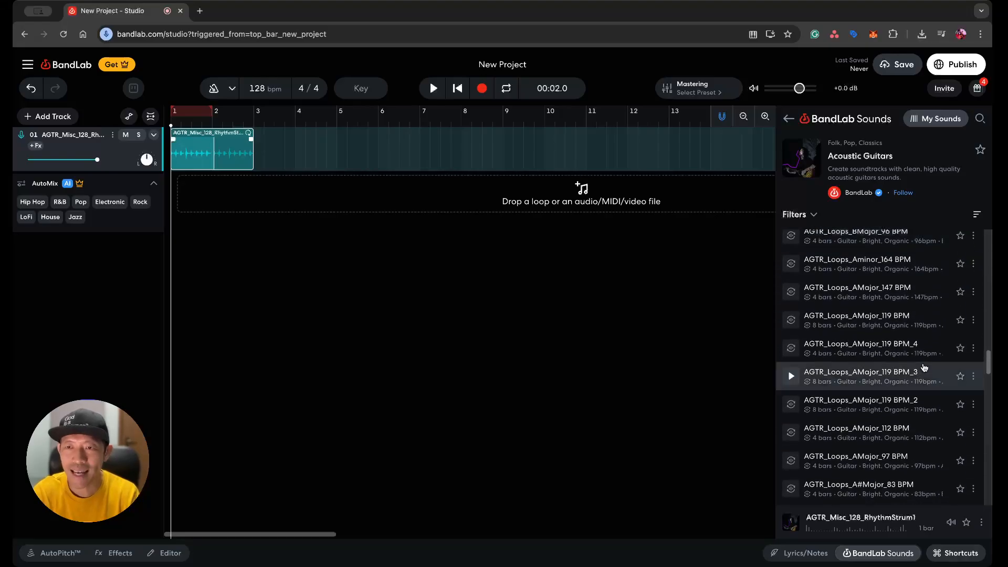
scroll(901, 428, down, 8)
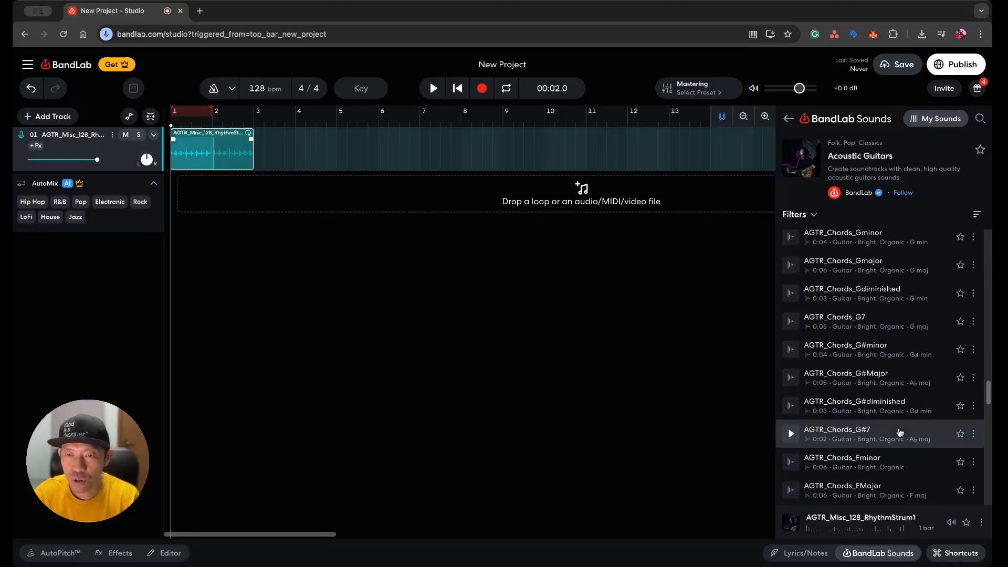
scroll(900, 433, up, 8)
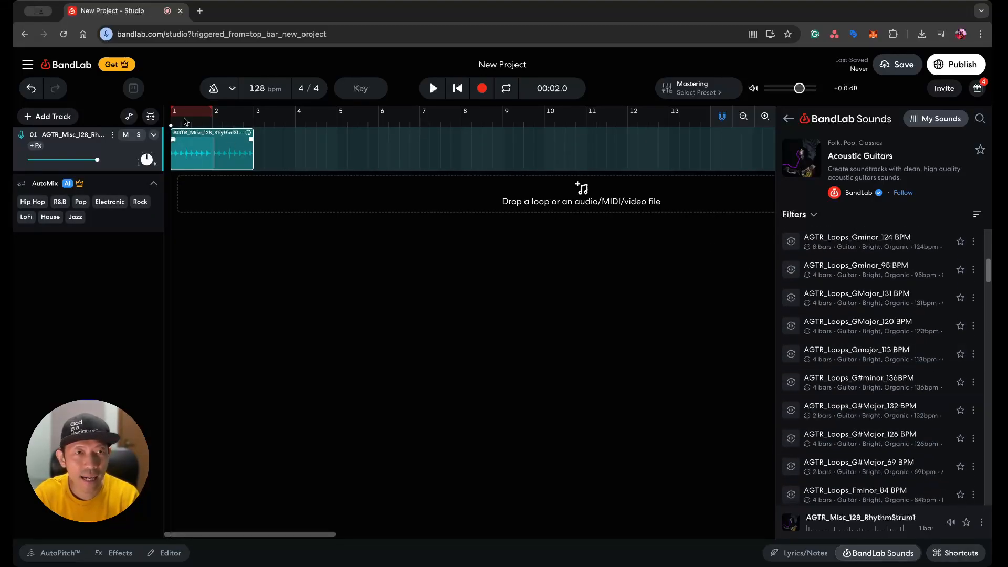
scroll(798, 284, down, 10)
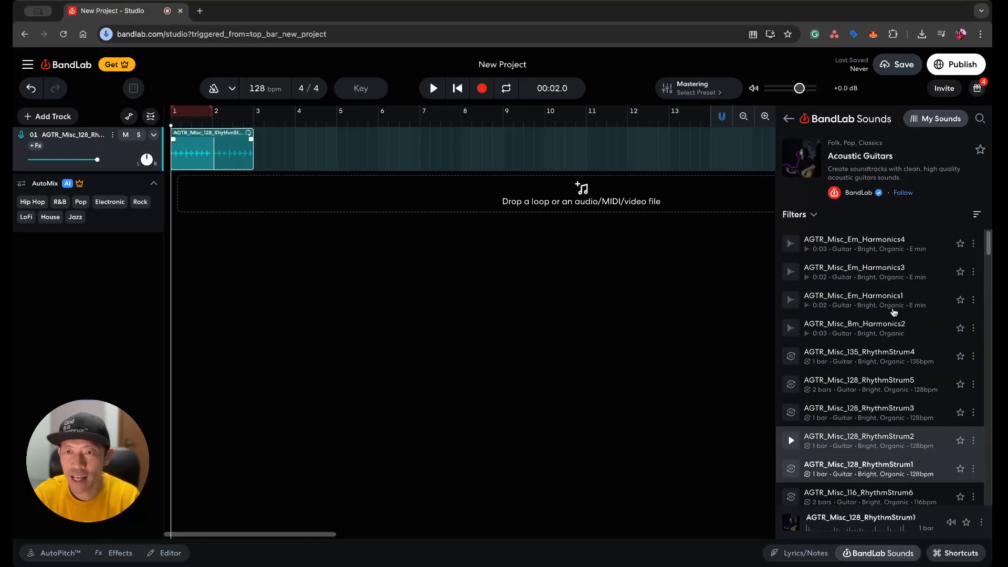
Filter the Acoustic Guitars pack to sounds with a BPM range of 128 to 128
click(813, 215)
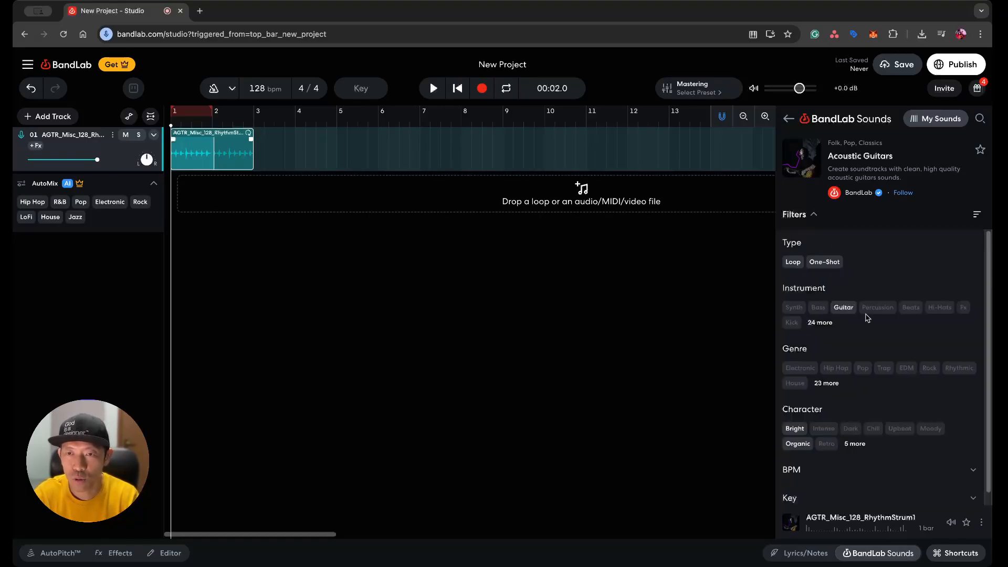
scroll(877, 434, down, 1)
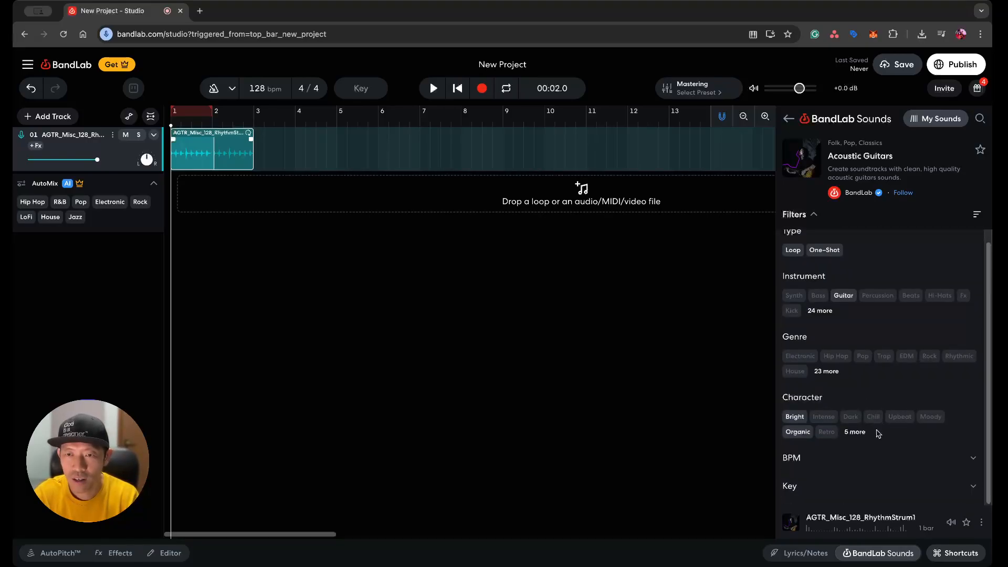
click(973, 461)
click(806, 478)
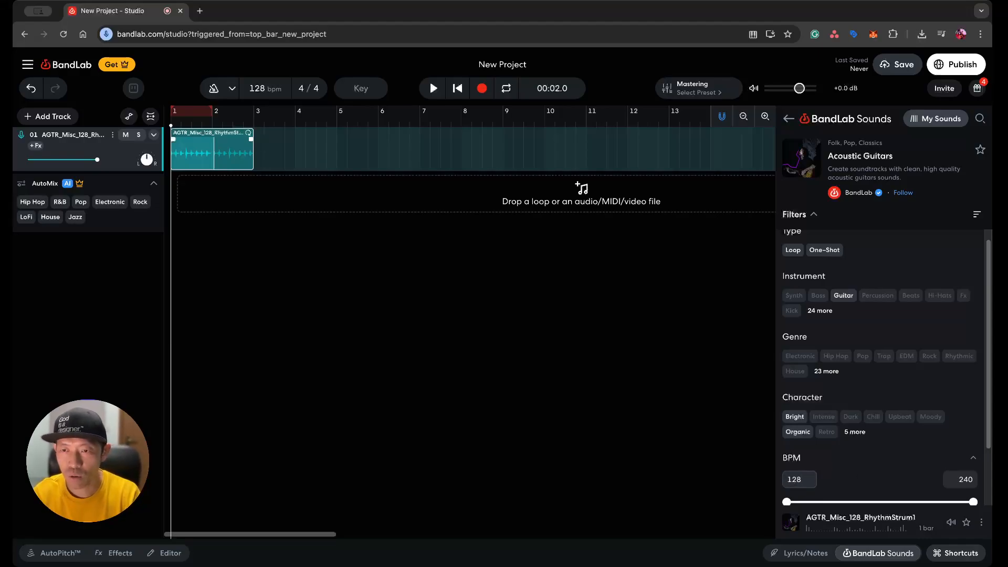
double_click(963, 481)
text(127)
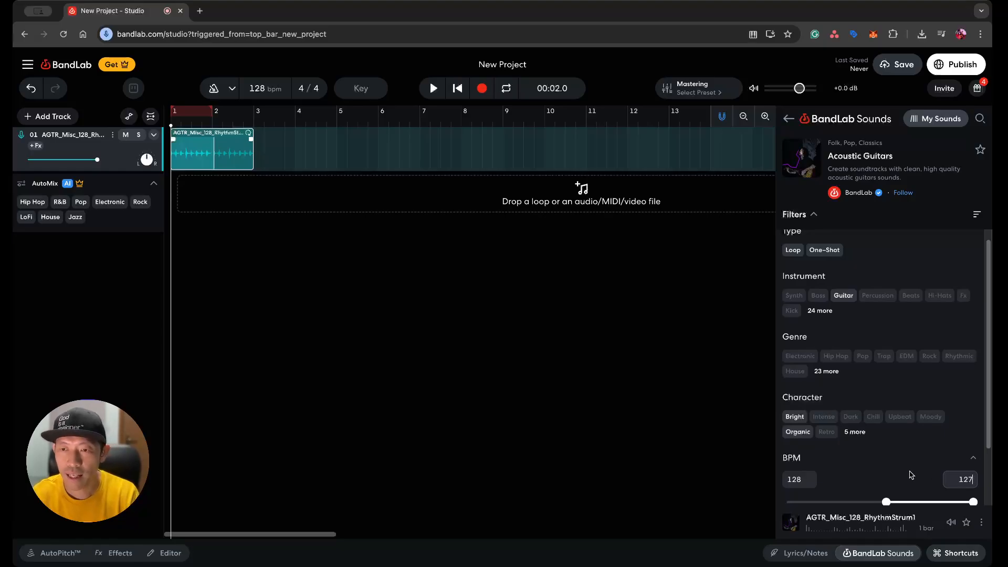
click(814, 220)
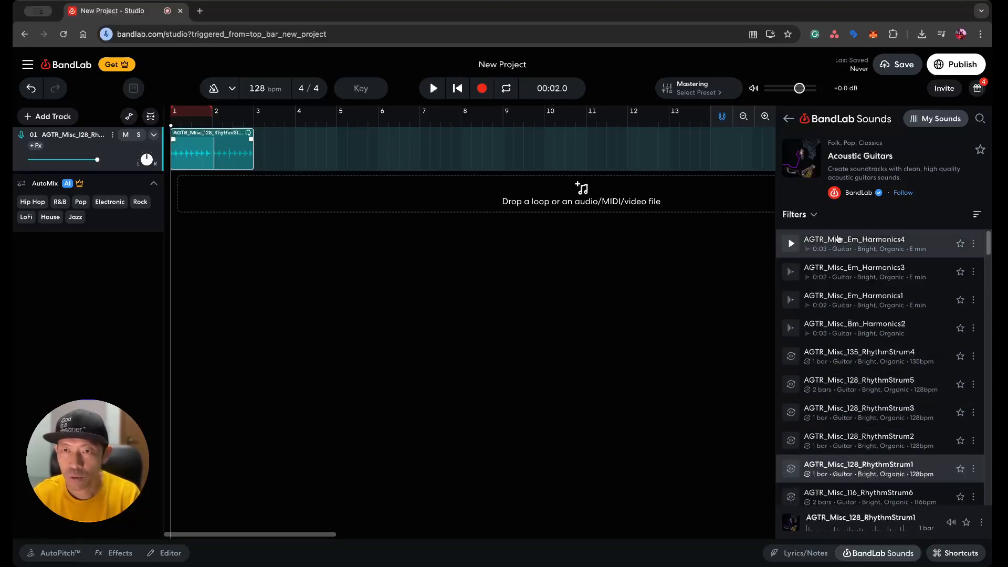
click(812, 216)
scroll(880, 423, down, 2)
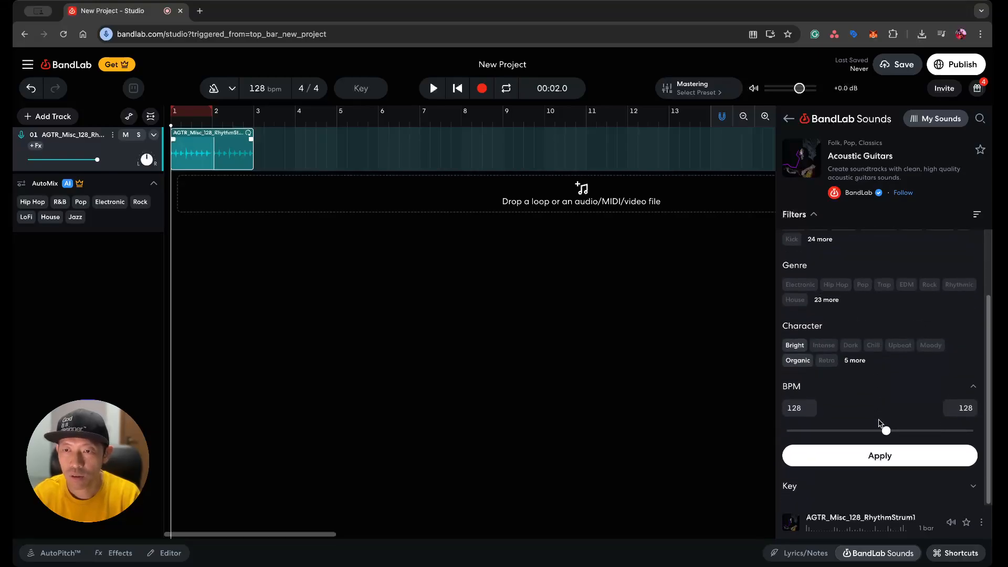
click(881, 457)
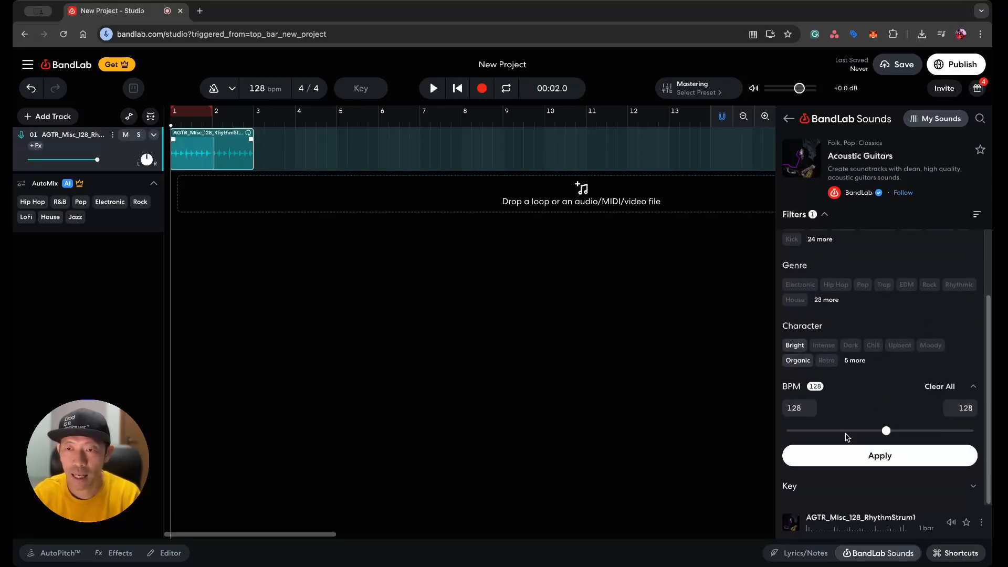
click(826, 217)
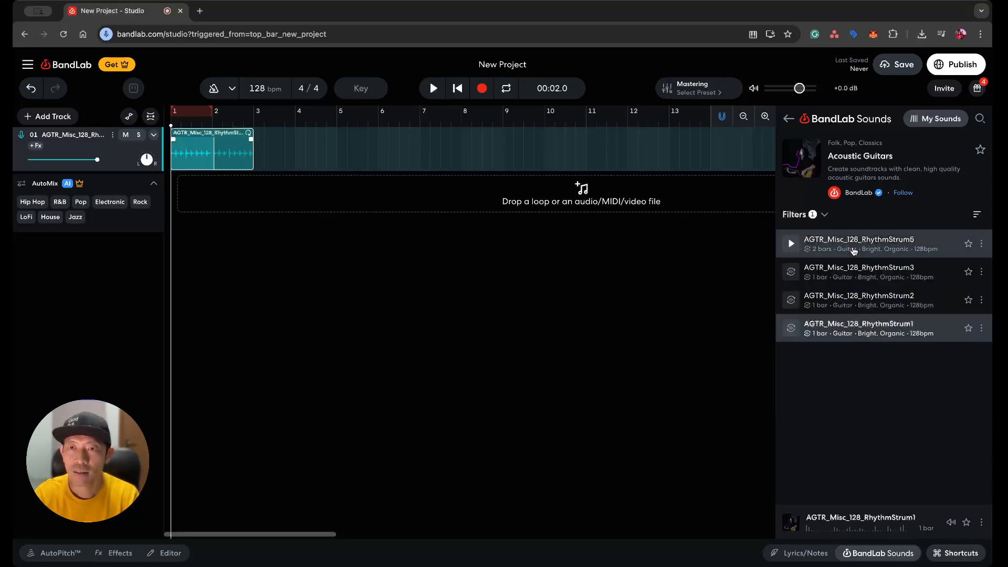
Preview the AGTR_Misc_128_RhythmStrum2 and AGTR_Misc_128_RhythmStrum1 loops among the filtered results
click(791, 300)
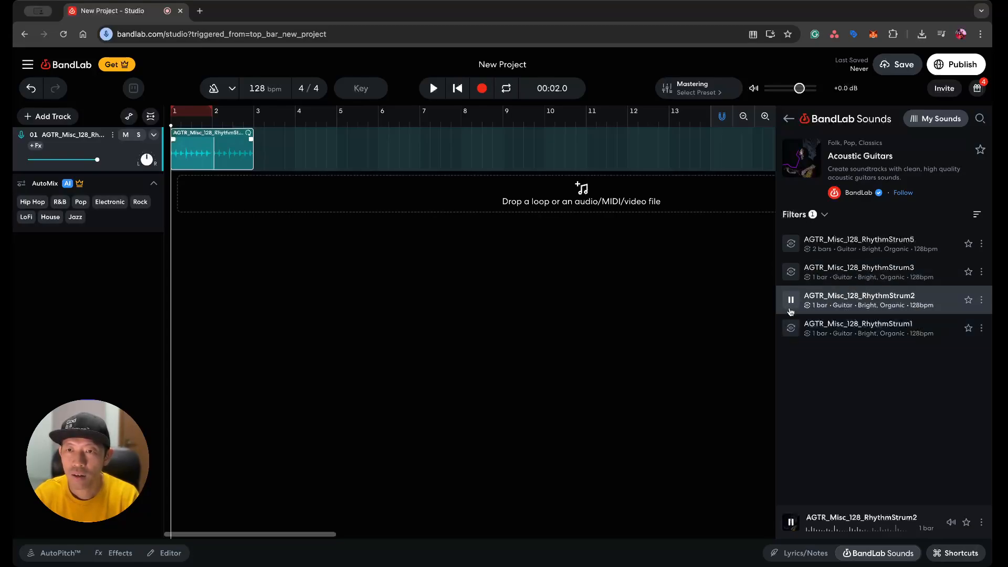
click(792, 328)
click(792, 329)
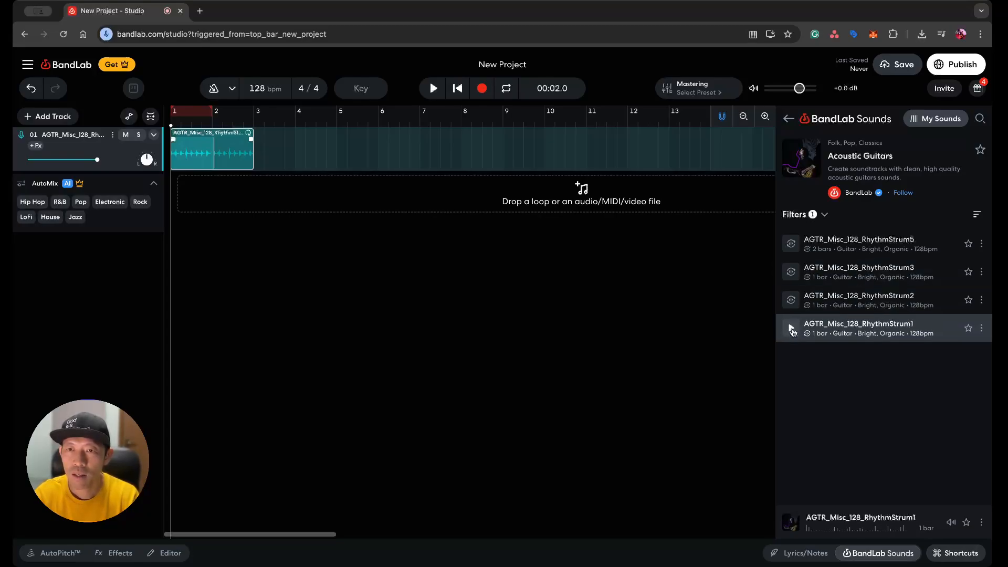
click(822, 216)
click(823, 216)
click(823, 215)
click(823, 215)
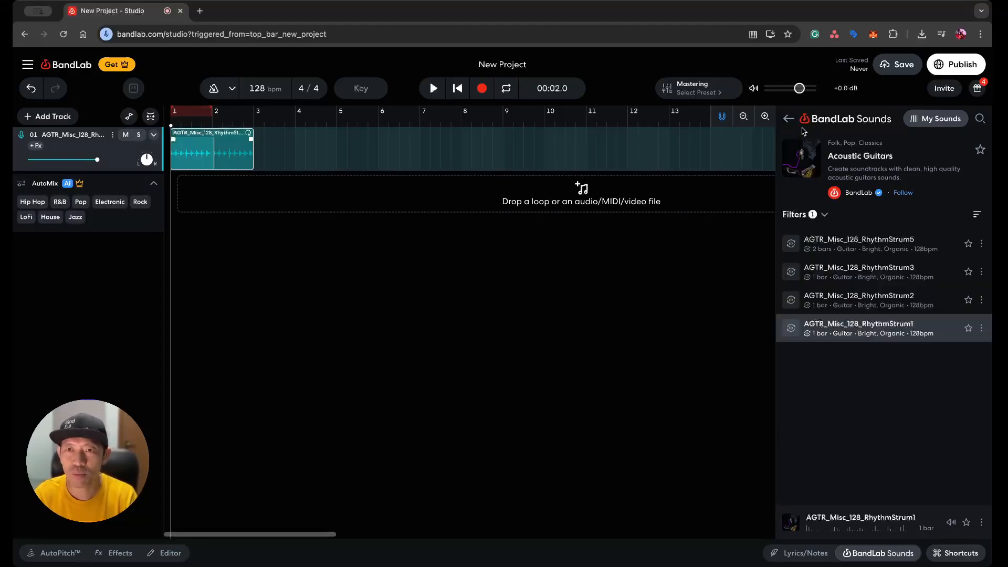
Return to the guitar pack search results and filter them to a BPM range of 128 to 128
click(789, 119)
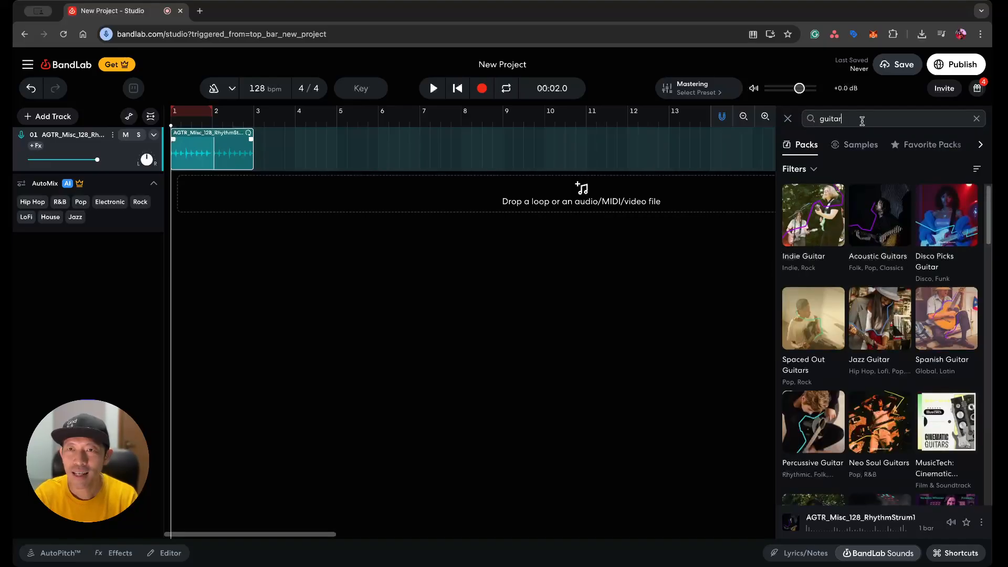
click(803, 169)
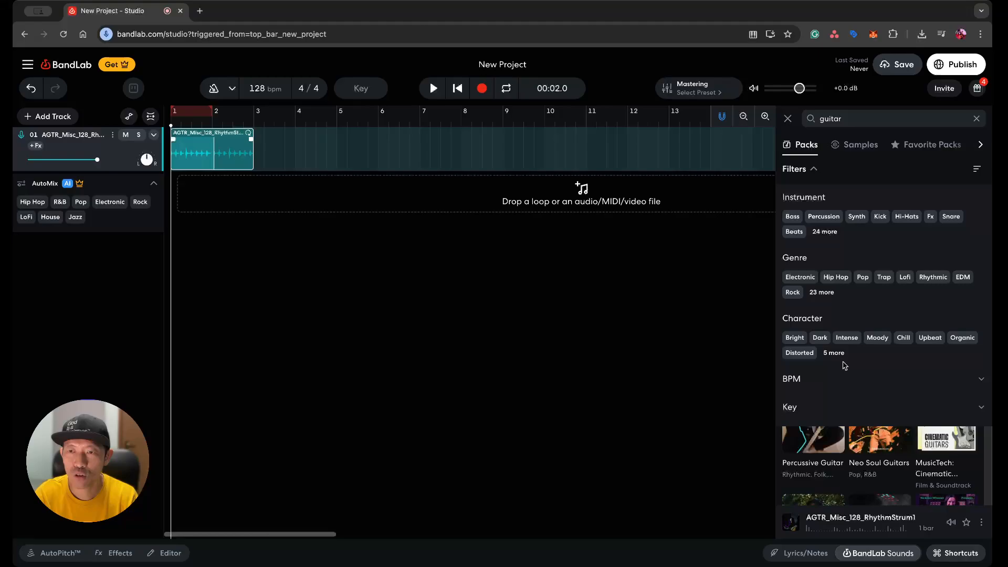
click(847, 380)
click(799, 402)
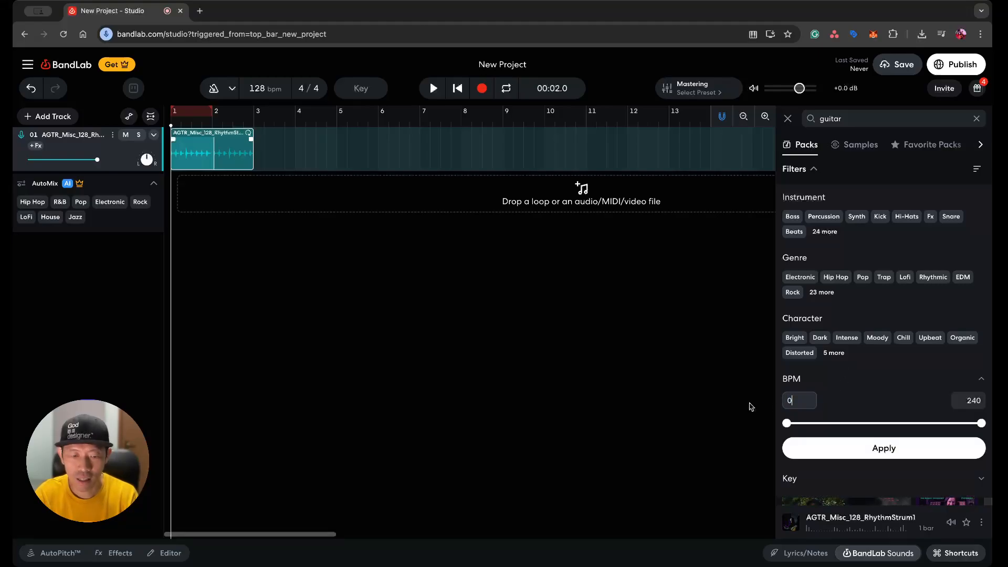
text(128)
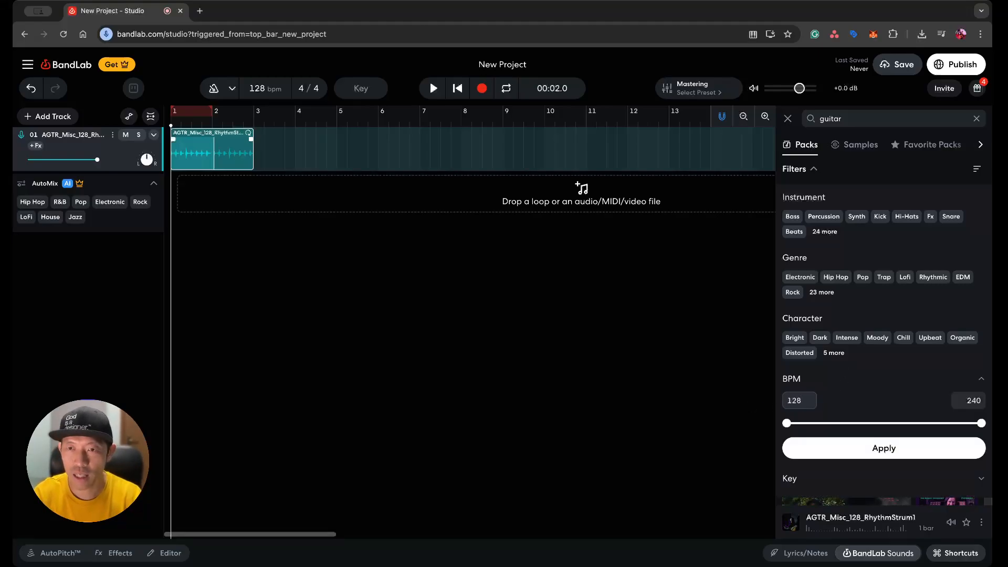
drag(965, 397, 988, 403)
text(128)
click(927, 451)
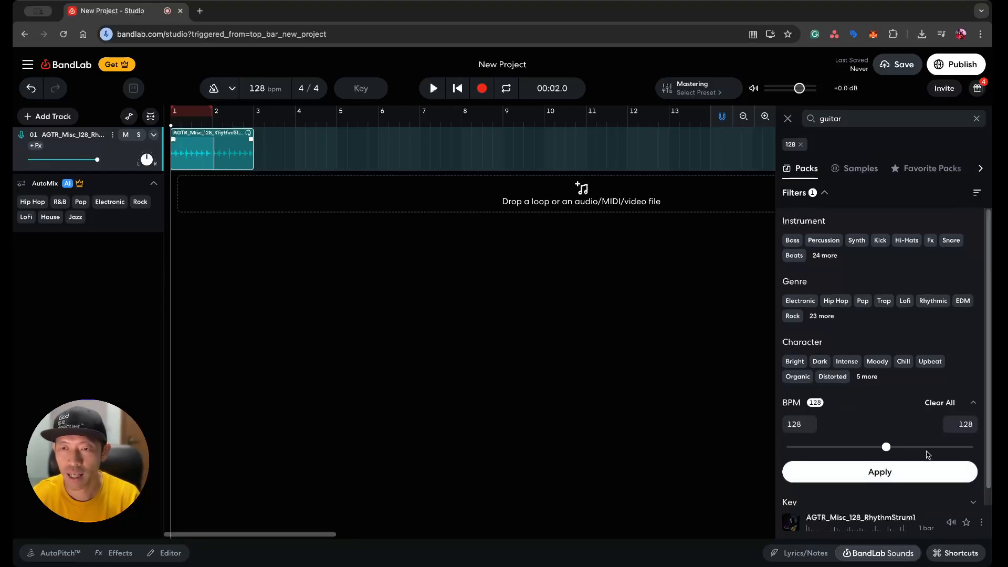
click(807, 192)
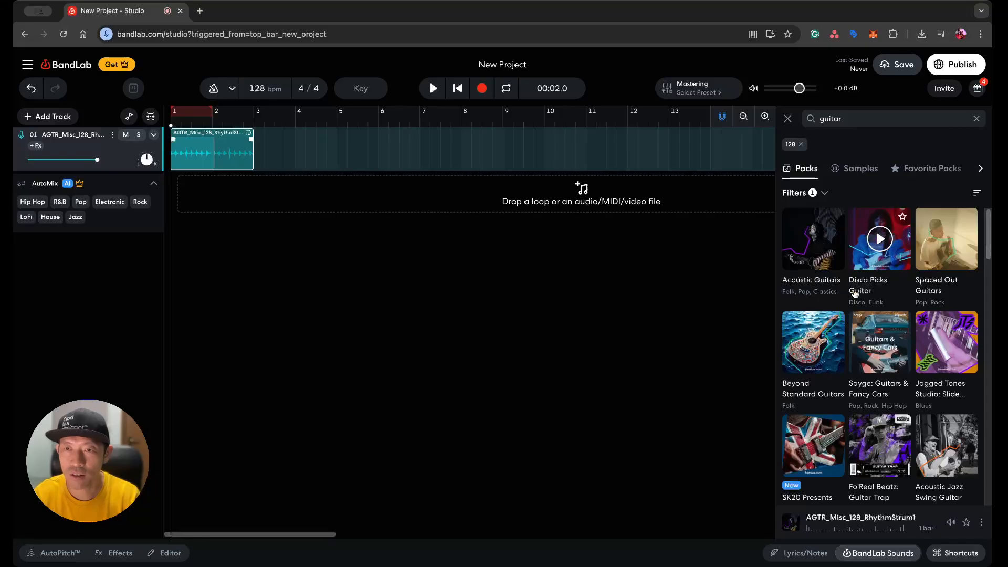
Preview the BSG_OS_OpenG_Chords_Gadd#11 sample from the Beyond Standard Guitars pack and return to the pack results
click(818, 370)
click(790, 282)
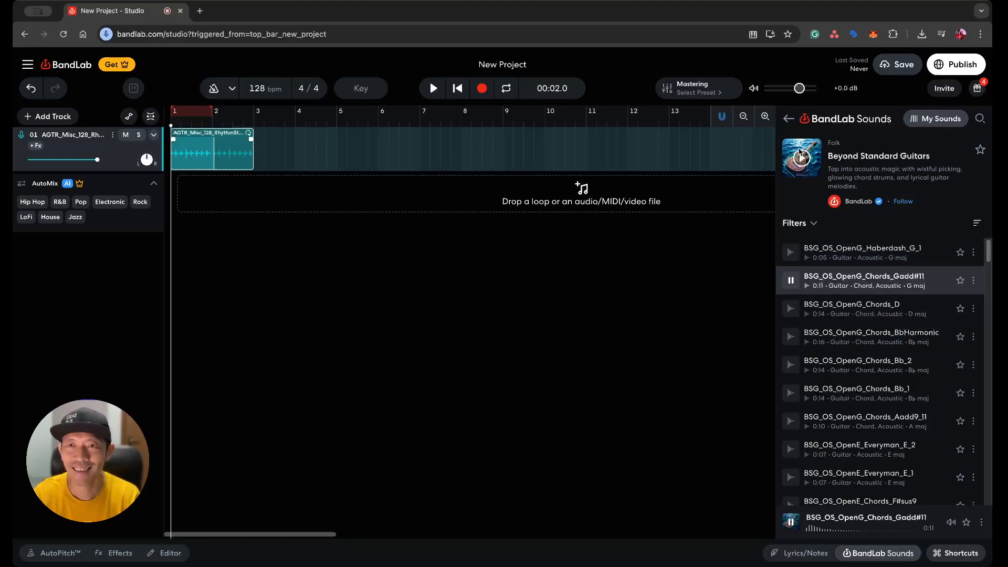
click(789, 119)
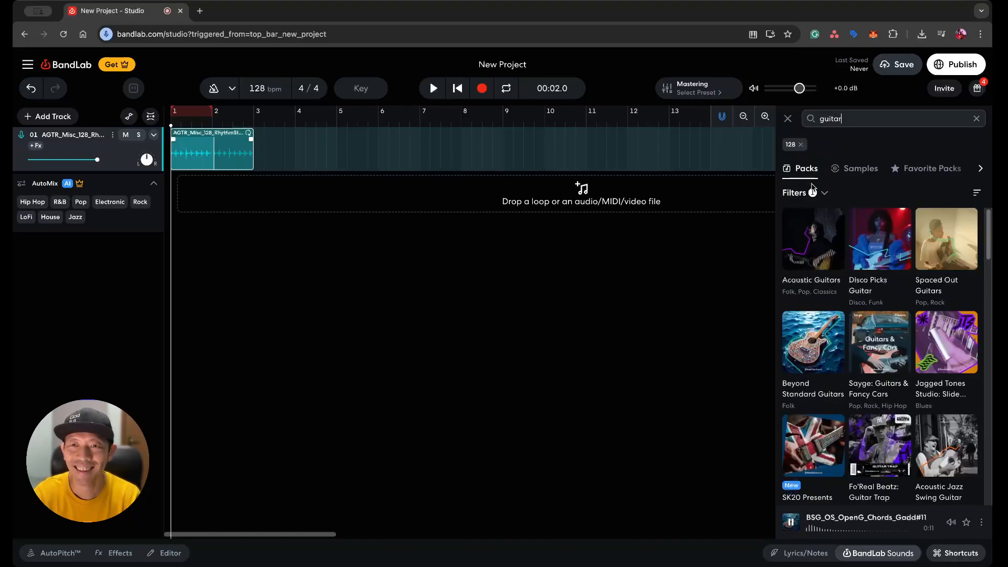
Open the SK20 Presents 90's British Guitars pack and preview SK20_OS_Shots_Cmaj_Guitar_02 and SK20_Lorrie_120_G_Guitar_08_4bars
click(819, 455)
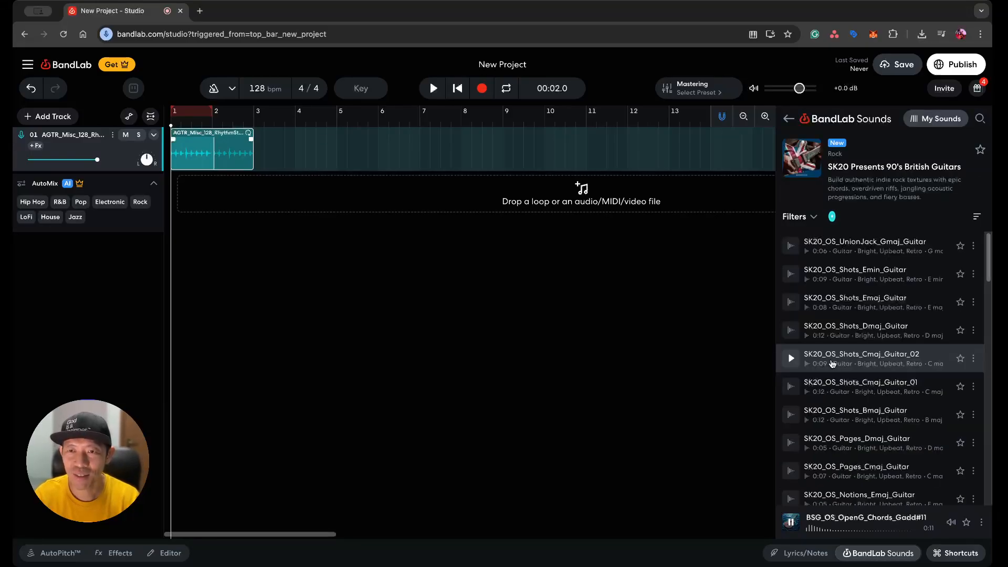
click(793, 359)
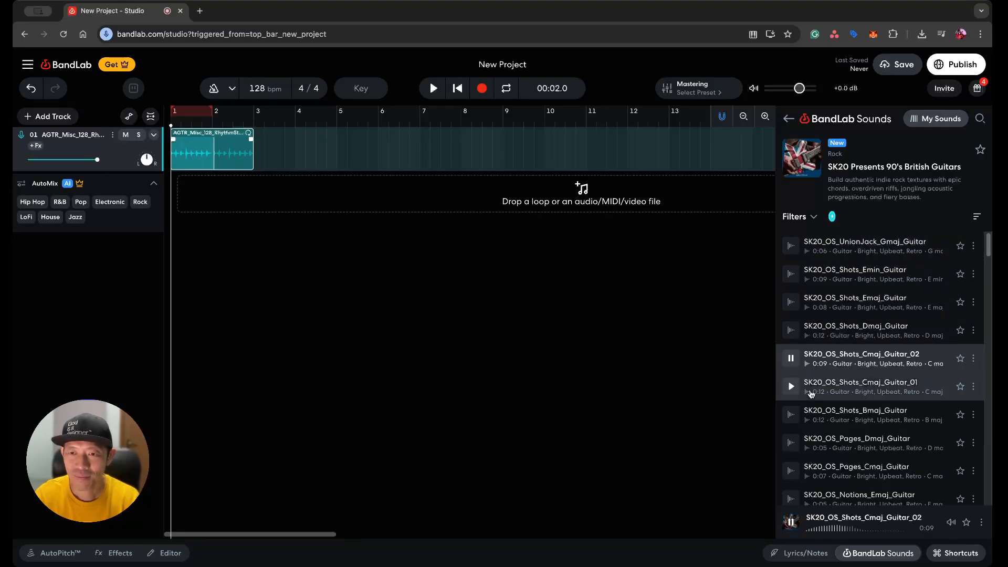
scroll(826, 450, down, 15)
scroll(826, 455, down, 3)
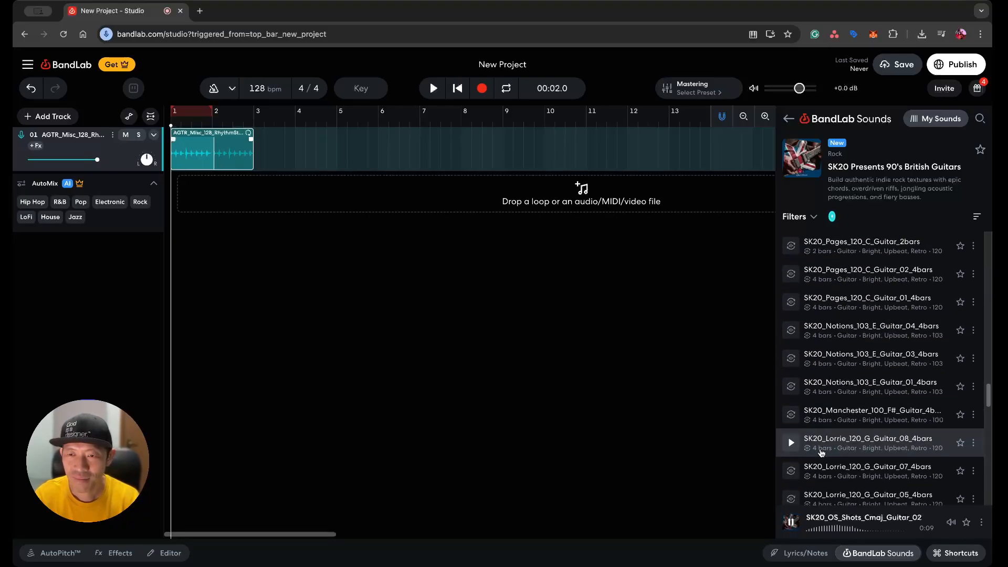
click(792, 442)
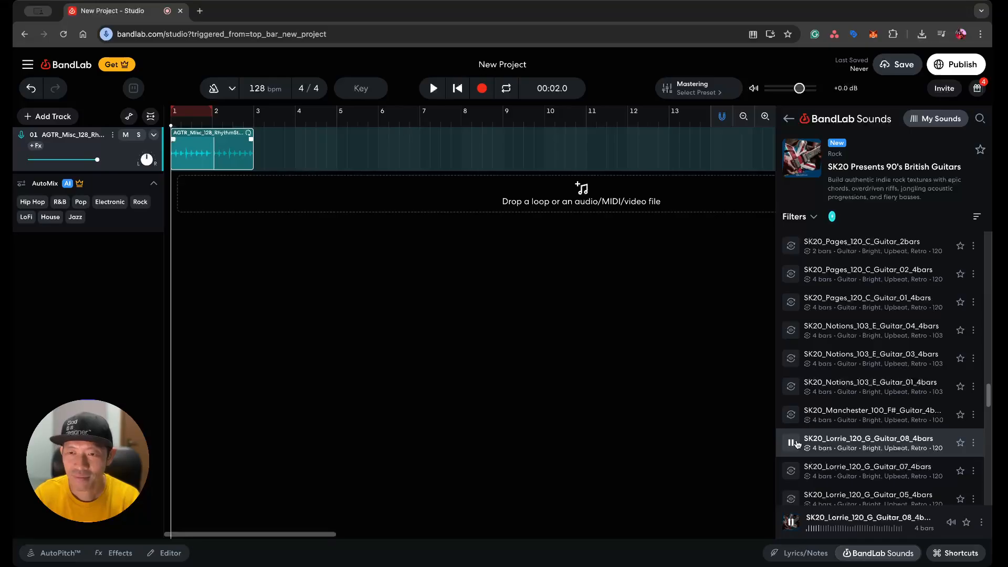
scroll(855, 453, down, 5)
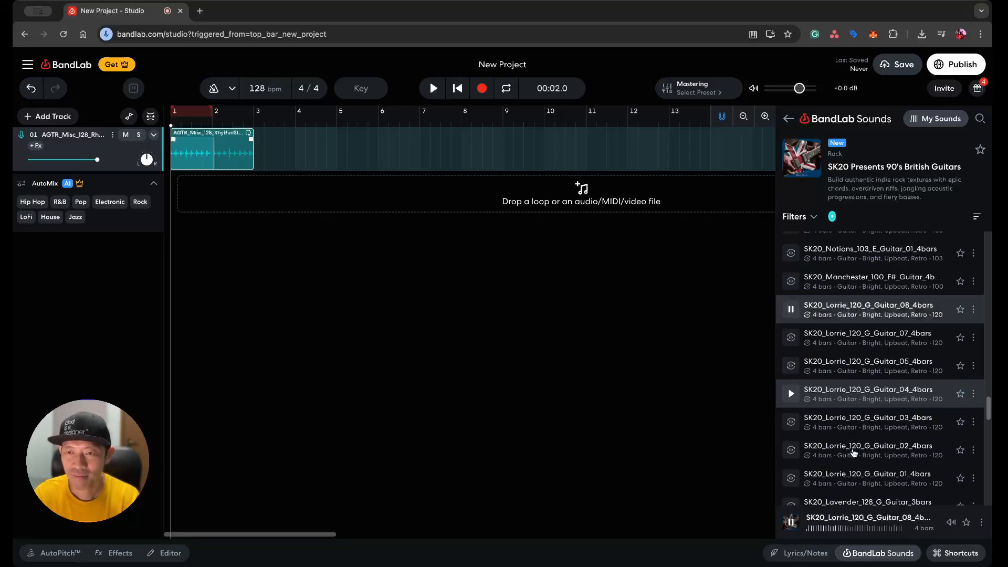
Preview the SK20_Lavender_128_G_Guitar_02 and SK20_Lavender_128_G_Guitar_01 loops in the 90's British Guitars pack
click(791, 410)
click(792, 410)
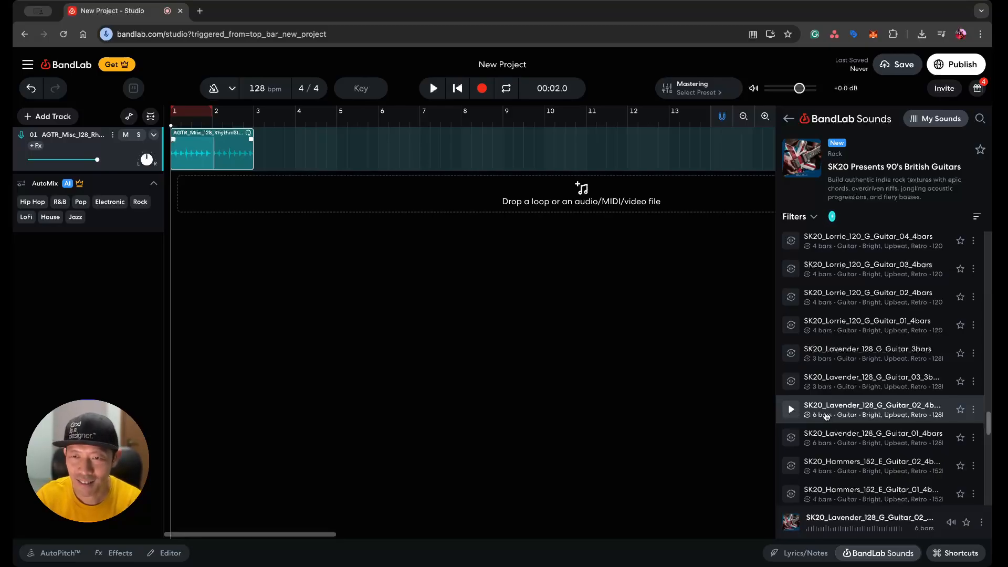
click(792, 438)
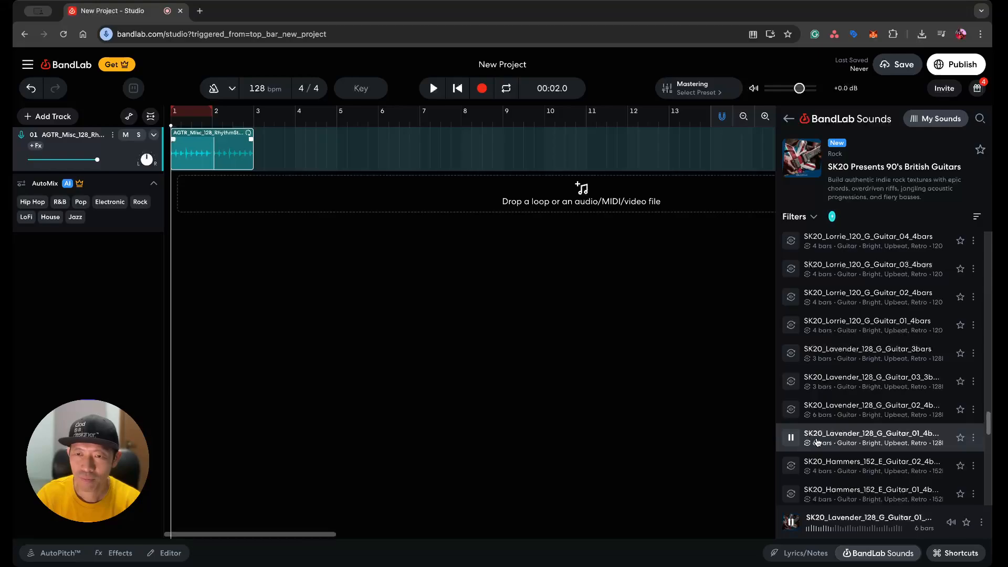
click(790, 438)
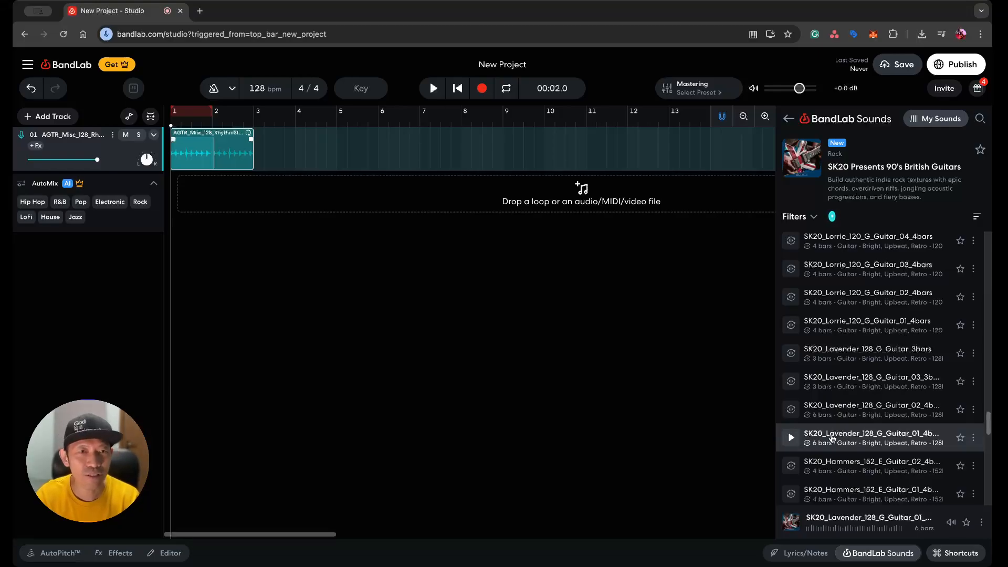
Add the SK20_Lavender_128_G_Guitar_01_4bars loop to track 1 at bar 3 and set the project key to G major
drag(832, 438, 258, 154)
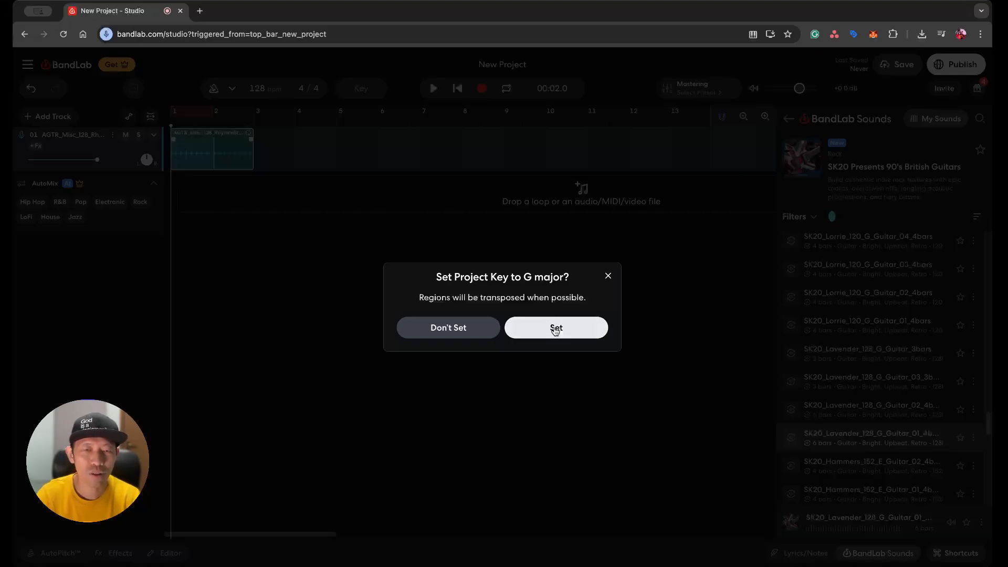
click(443, 329)
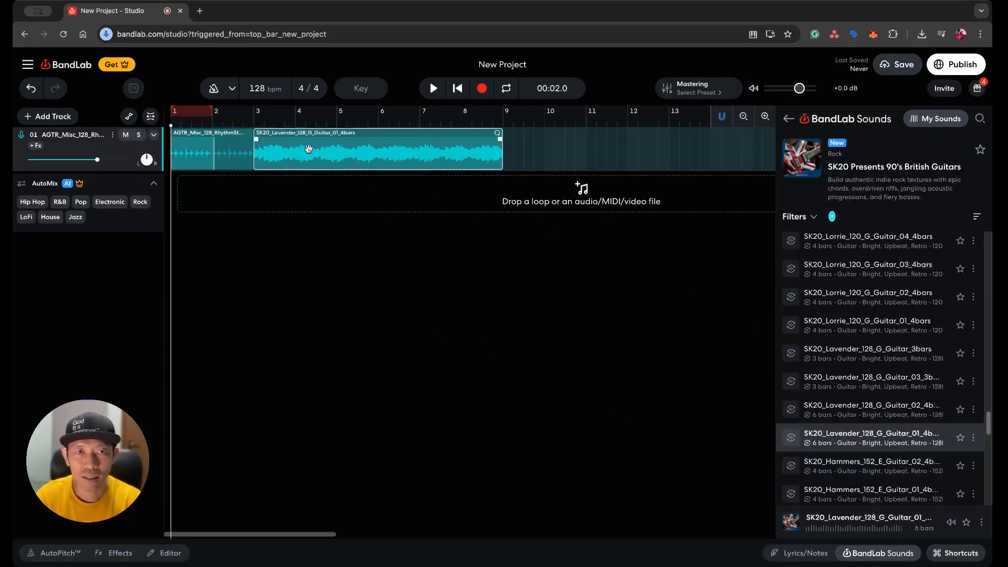
click(359, 97)
click(381, 167)
click(372, 208)
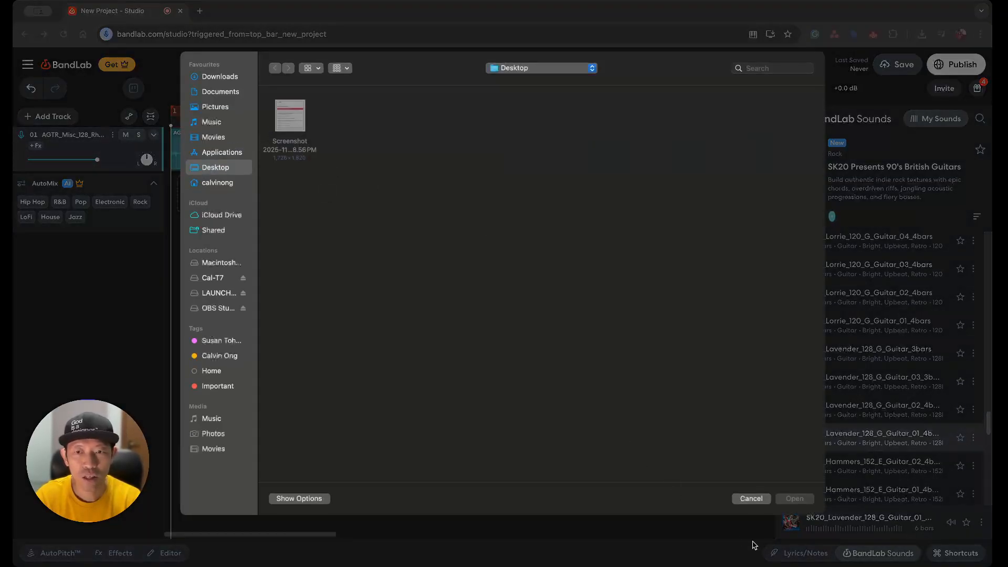
click(751, 499)
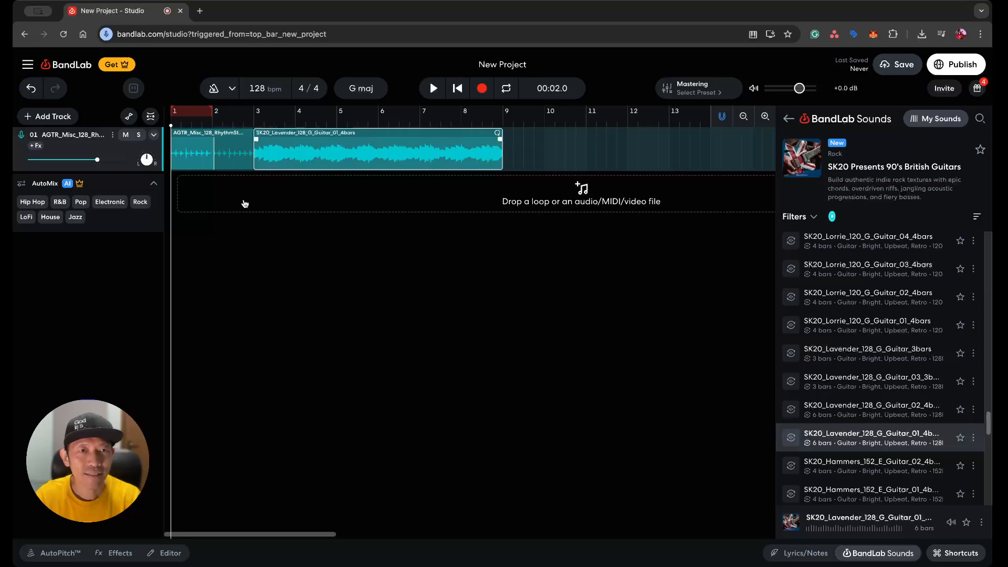
Play the project from the start to hear both guitar loops in sequence, and stop the playback
key(space)
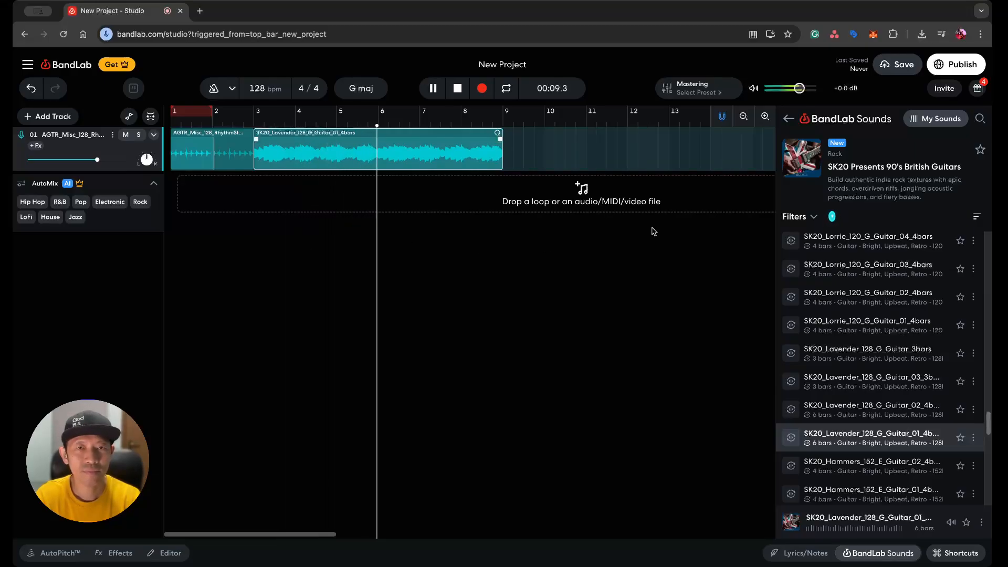
click(813, 217)
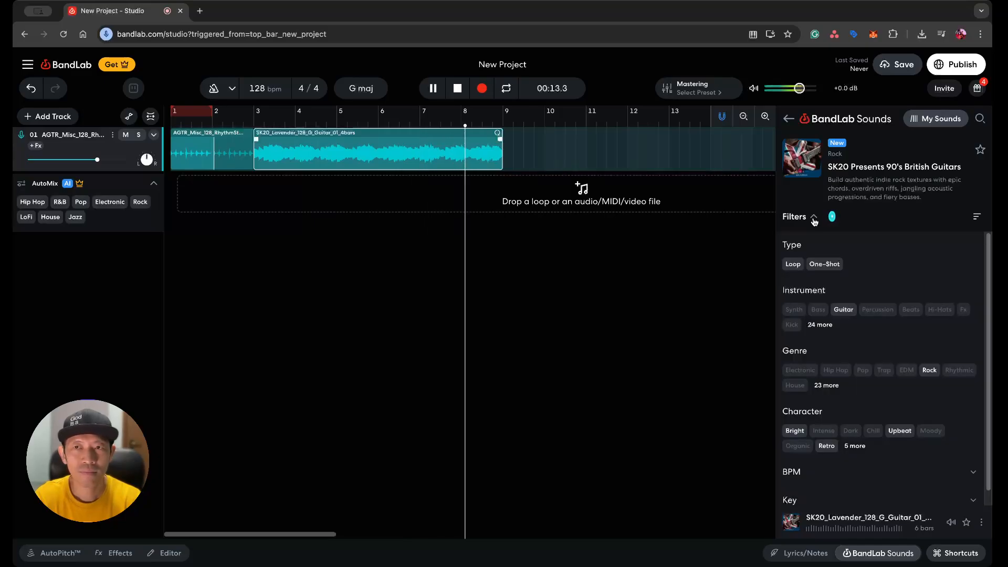
key(space)
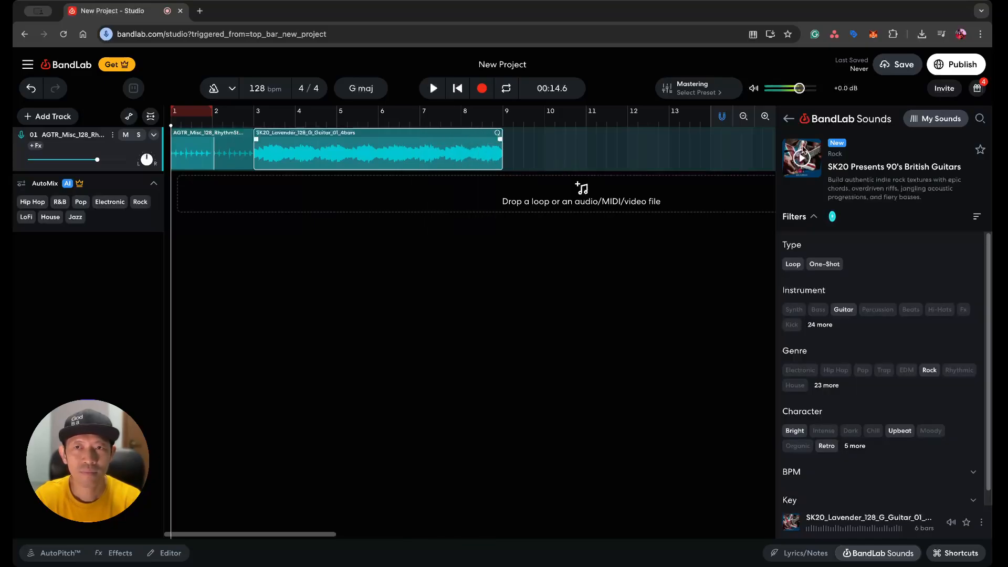
Return to the sound pack search and look for "drum" packs with the 128 BPM filter kept
click(789, 119)
click(977, 119)
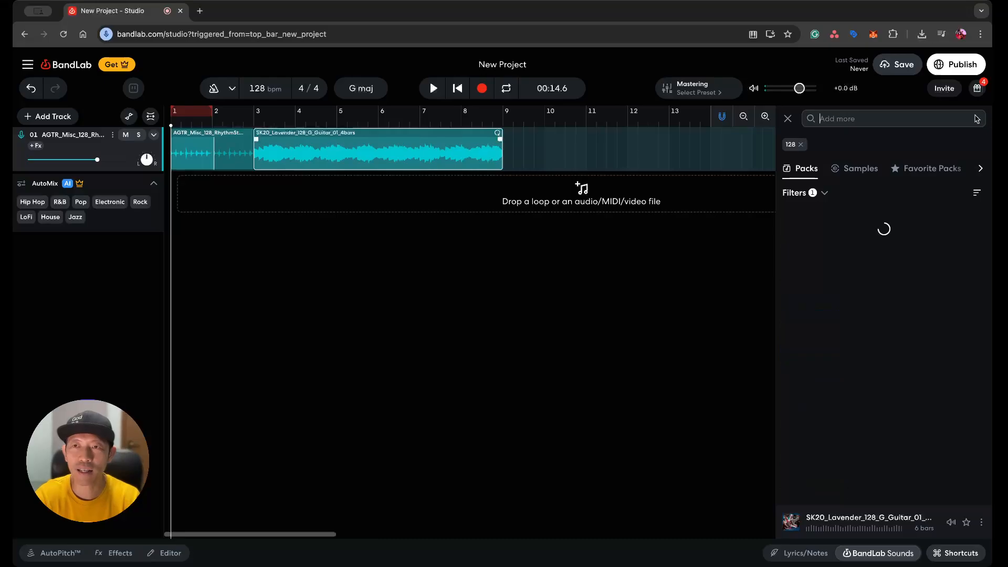
text(drum)
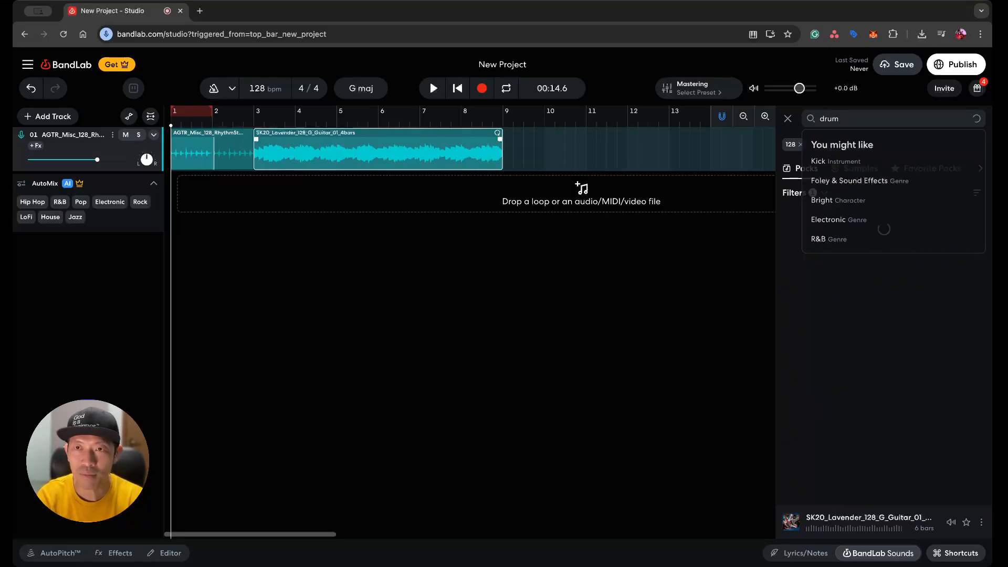
key(Return)
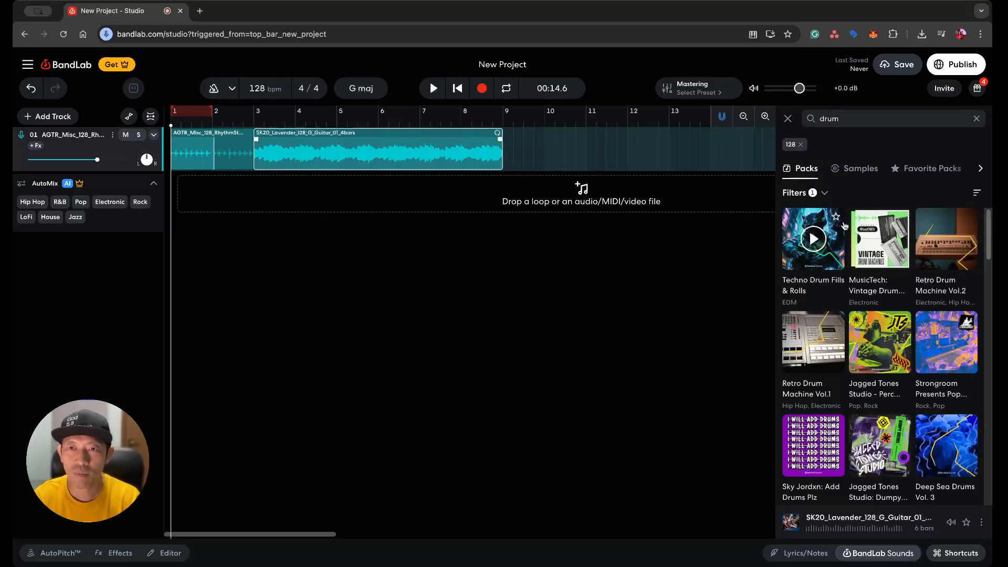
Browse the drum pack results for a pack whose style suits the guitar loops
mouse_move(870, 264)
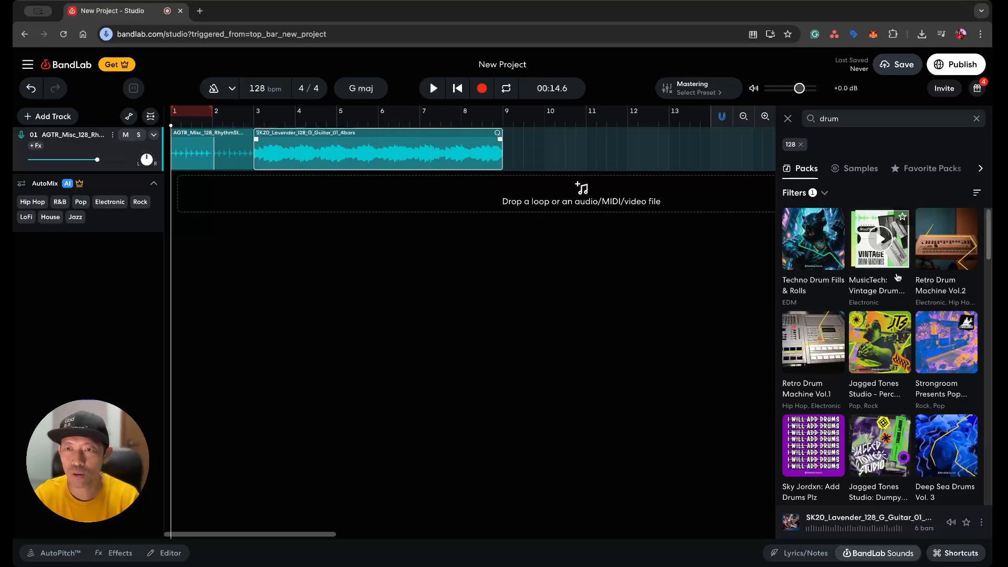
scroll(887, 396, down, 2)
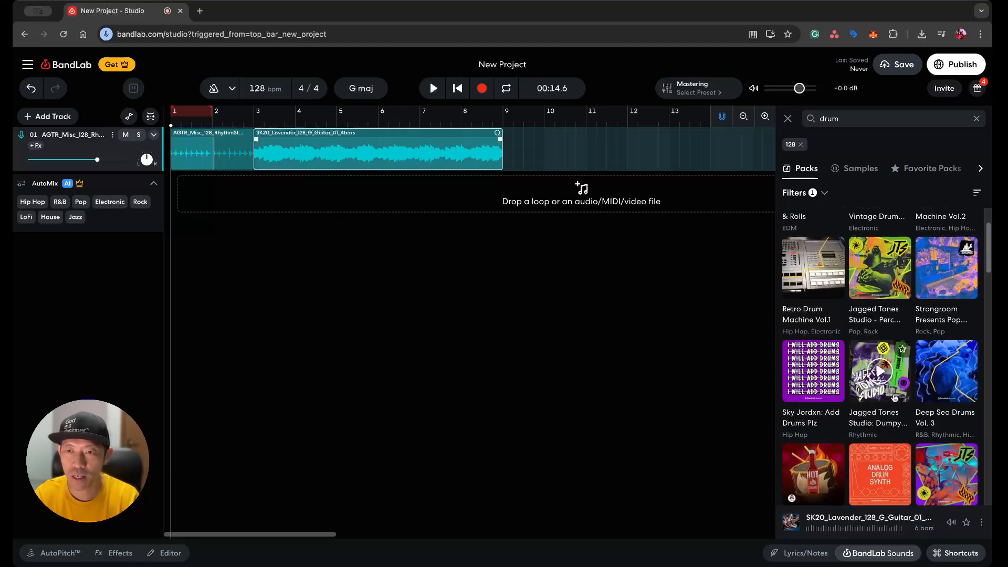
scroll(894, 398, down, 4)
scroll(894, 398, down, 2)
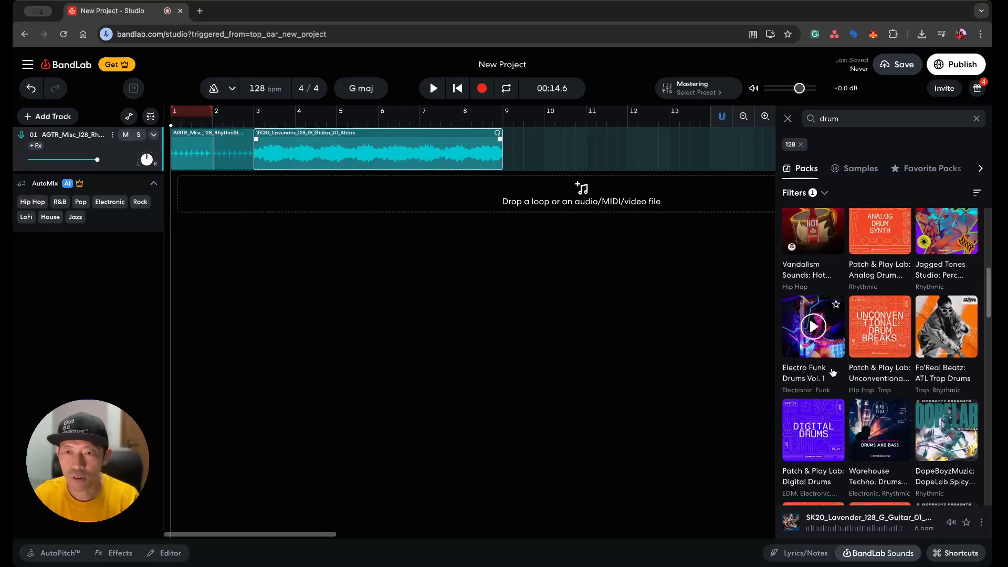
scroll(850, 436, down, 3)
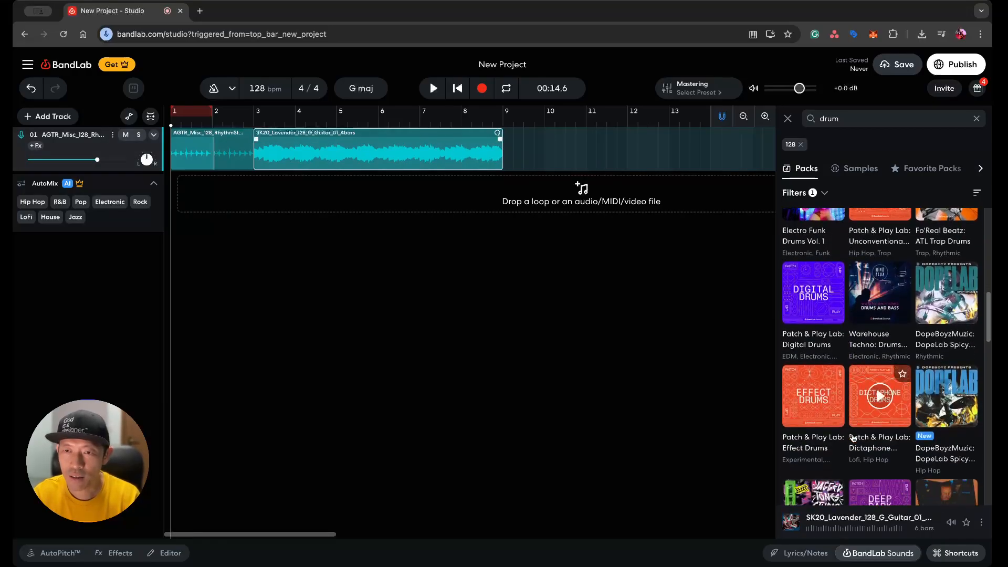
scroll(878, 423, down, 5)
scroll(880, 423, down, 2)
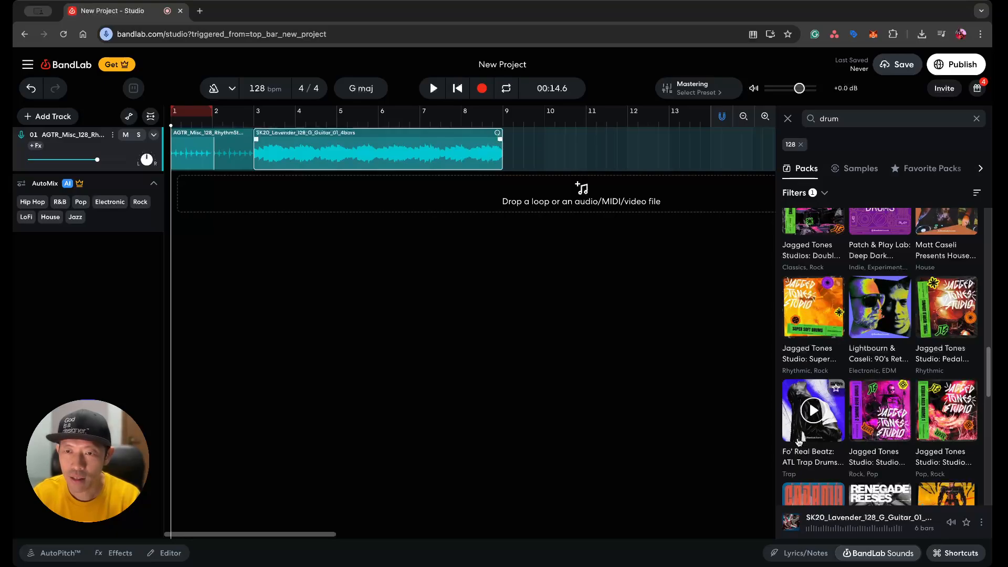
scroll(801, 441, down, 10)
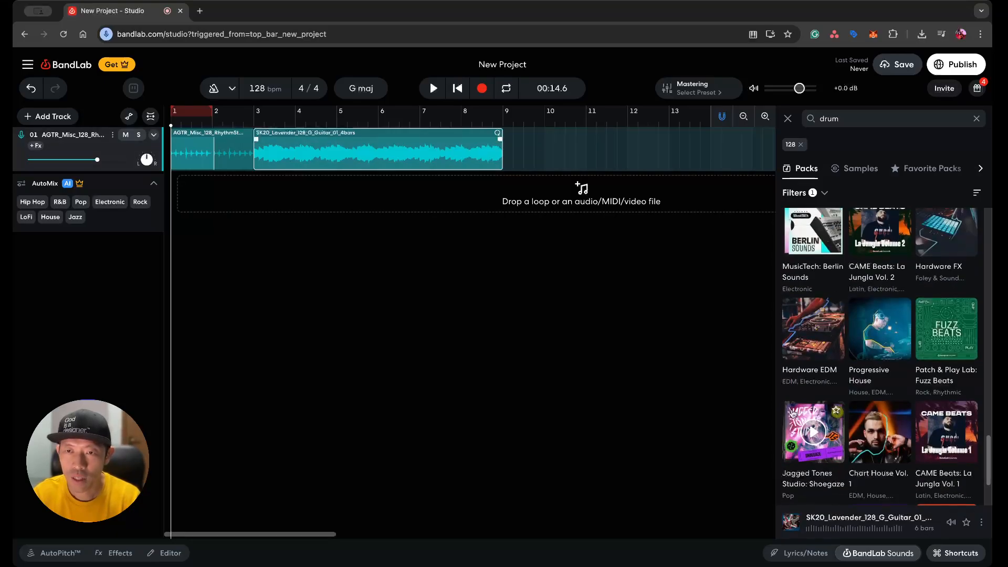
Narrow the drum pack results to the Pop and Rock genres at 128 BPM
click(809, 198)
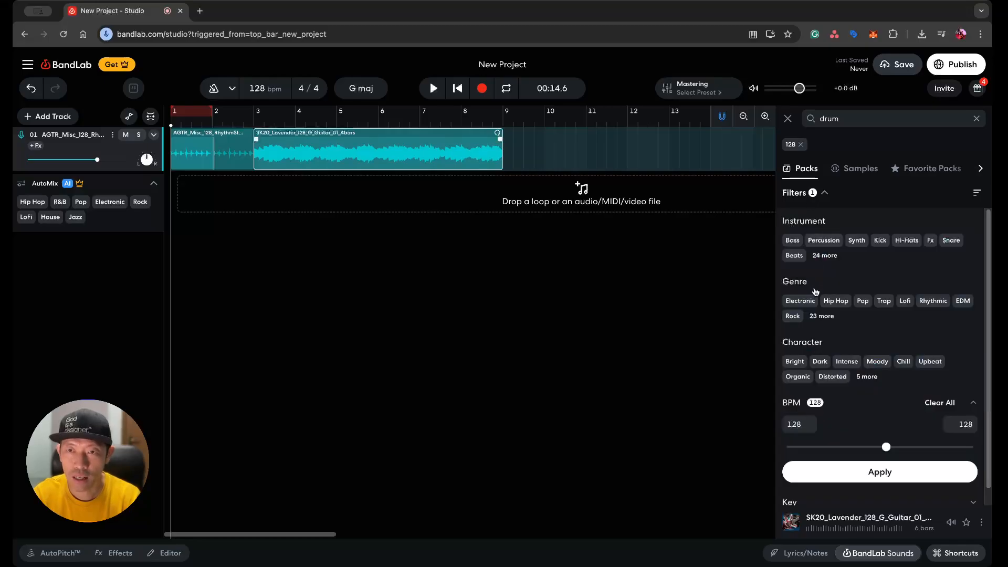
click(865, 302)
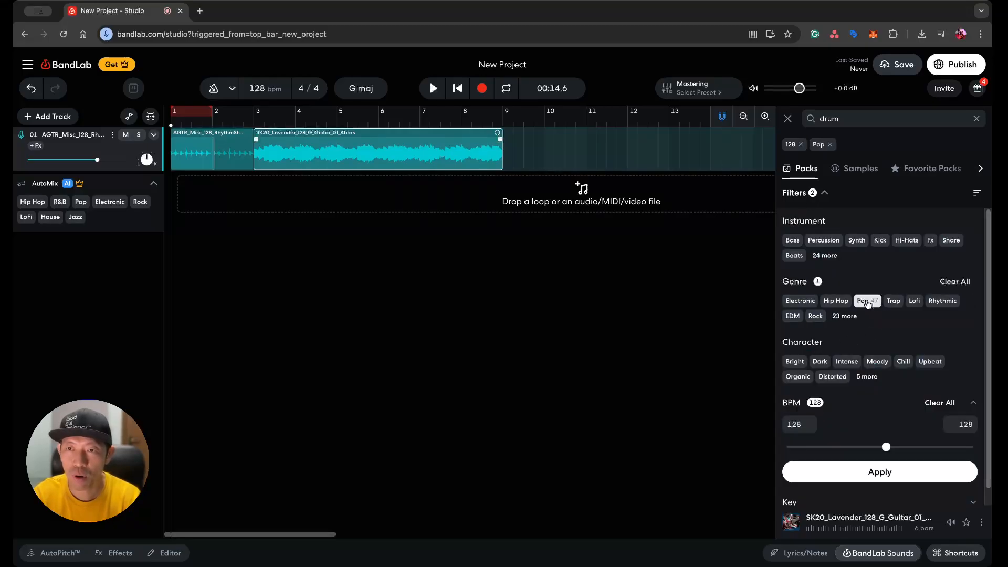
click(817, 316)
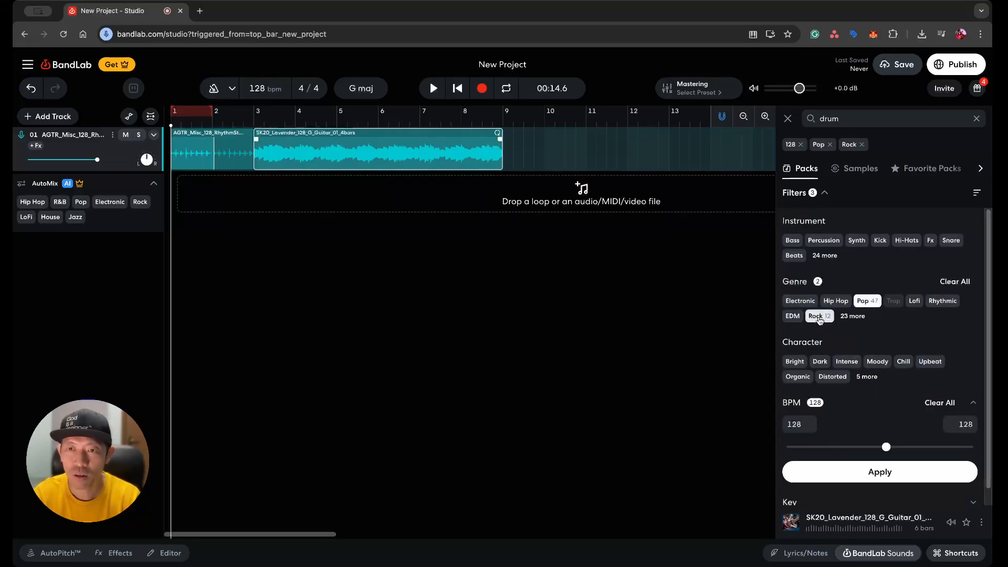
click(896, 471)
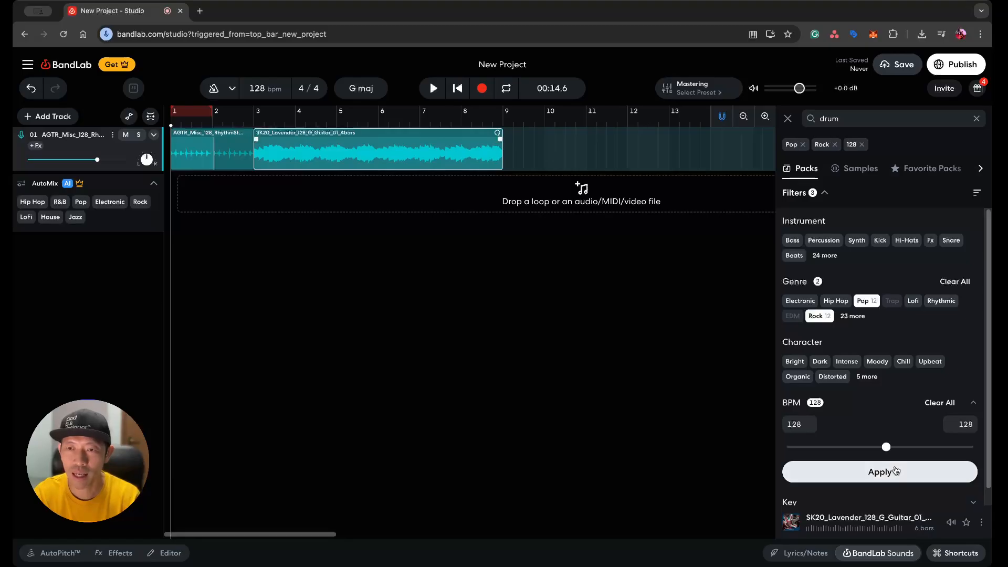
click(825, 193)
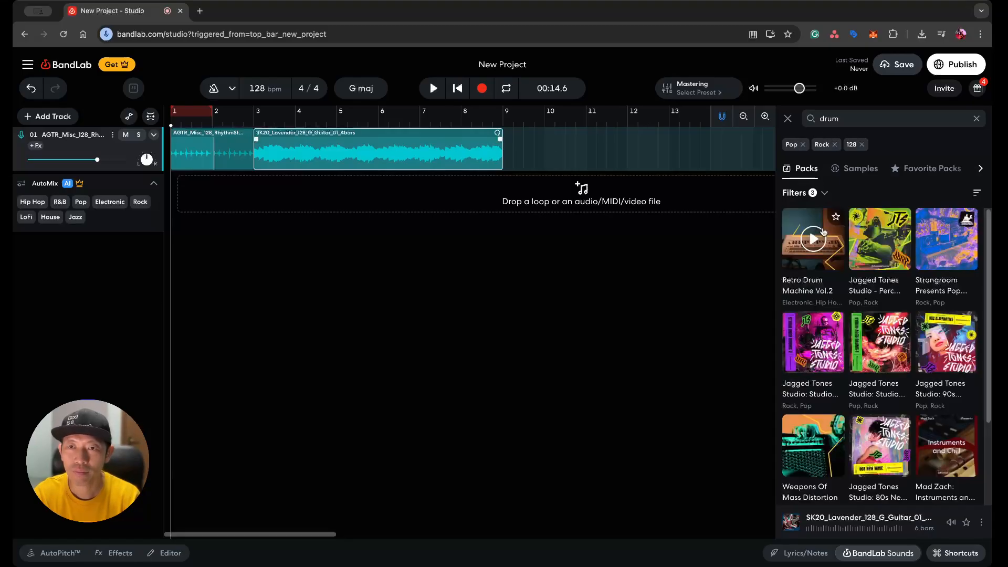
Open the Retro Drum Machine Vol.2 pack and preview the RDM Loops 128 Stutter House Hat 3 loop
click(797, 256)
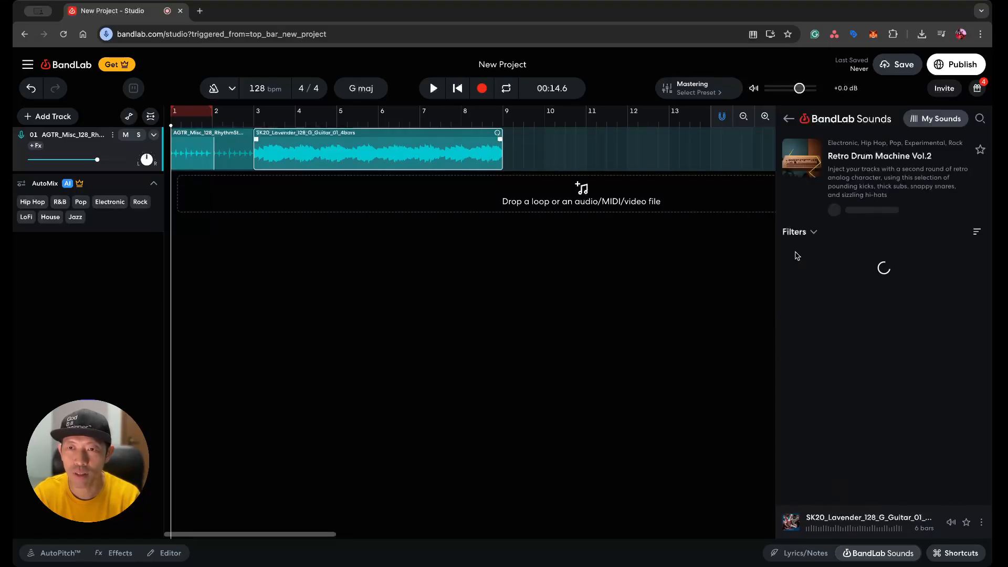
scroll(836, 341, down, 1)
click(791, 410)
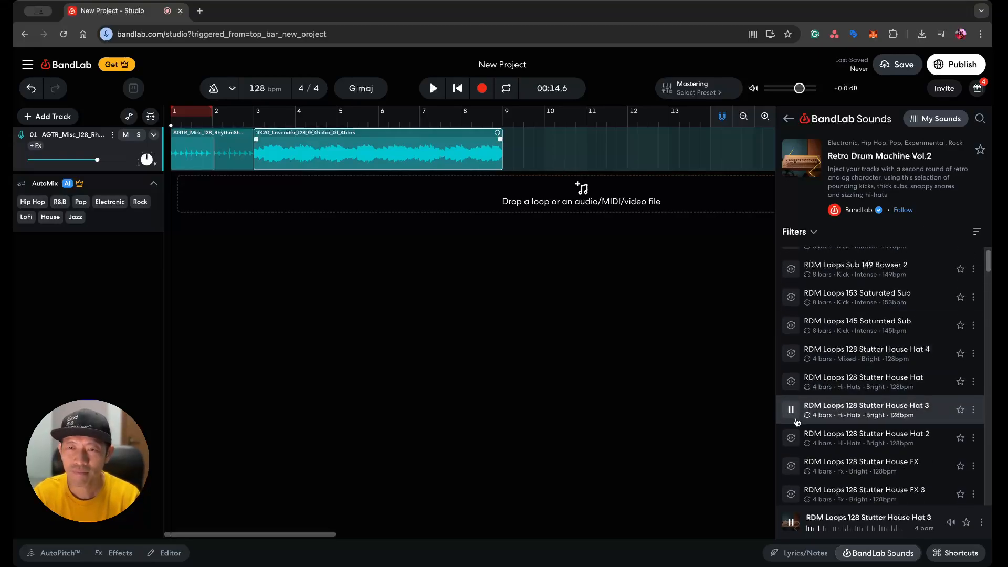
click(792, 410)
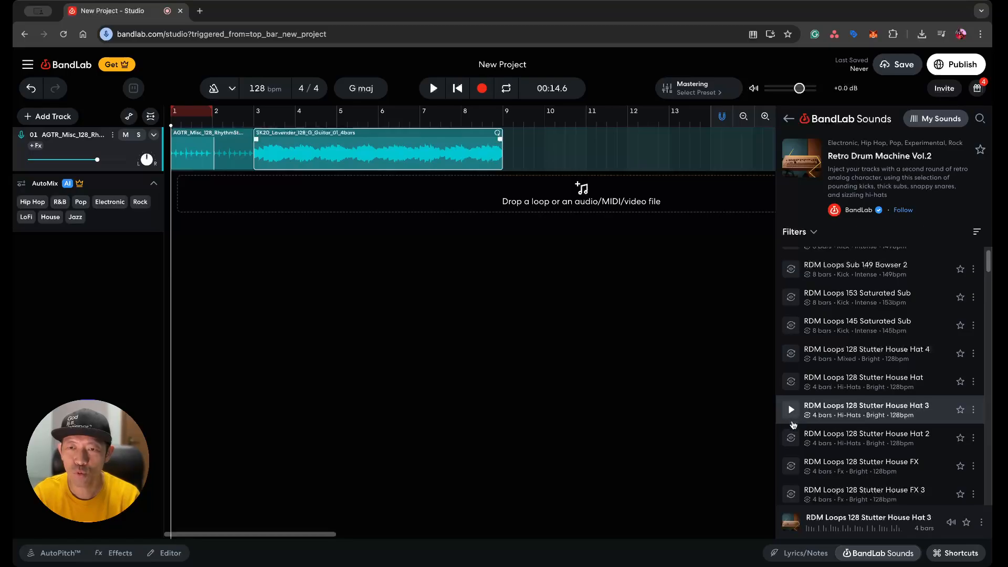
Look through the rest of the Retro Drum Machine Vol.2 samples and return to the filtered drum packs
scroll(809, 441, down, 10)
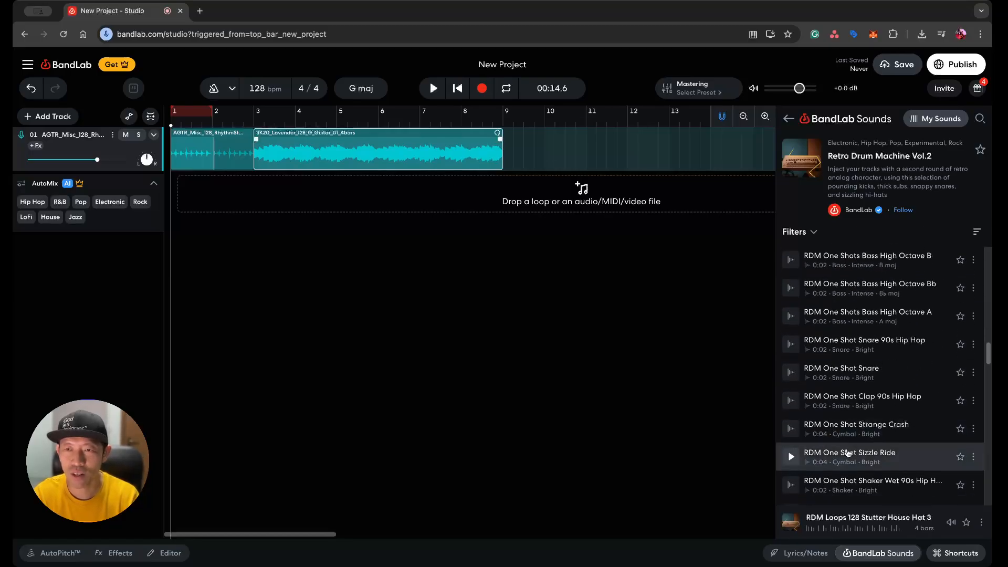
scroll(852, 444, down, 5)
scroll(851, 443, down, 5)
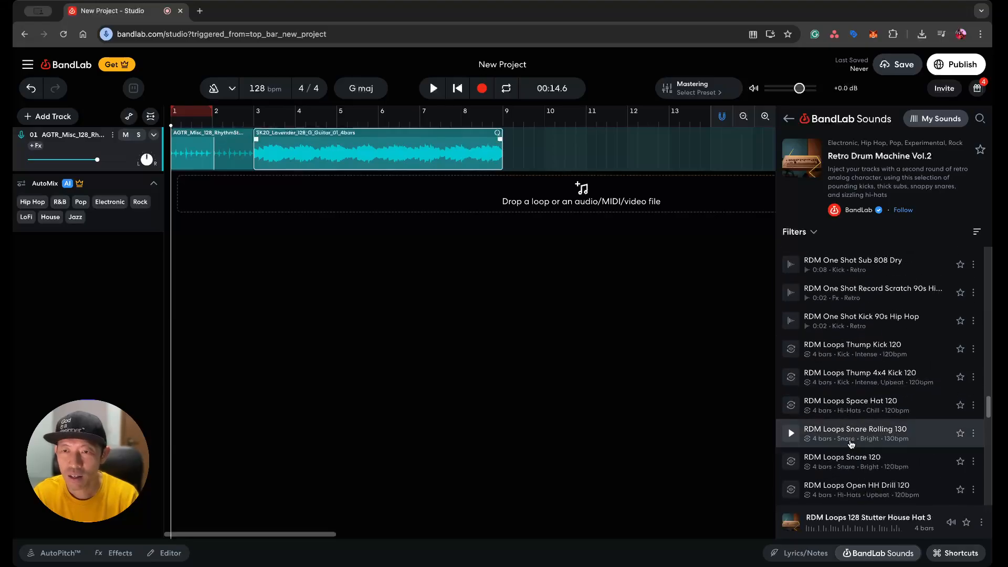
scroll(854, 446, down, 2)
scroll(853, 440, down, 10)
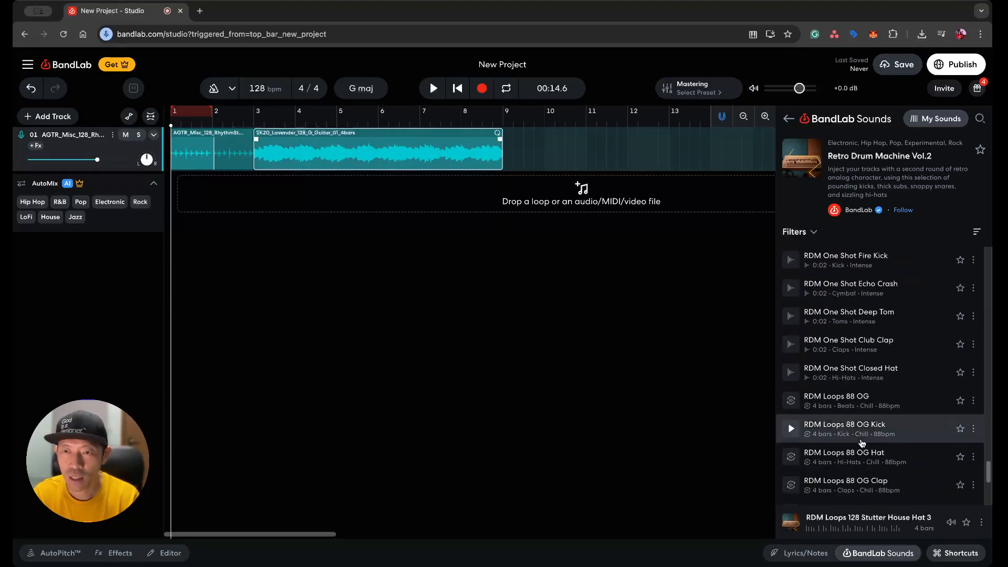
click(788, 119)
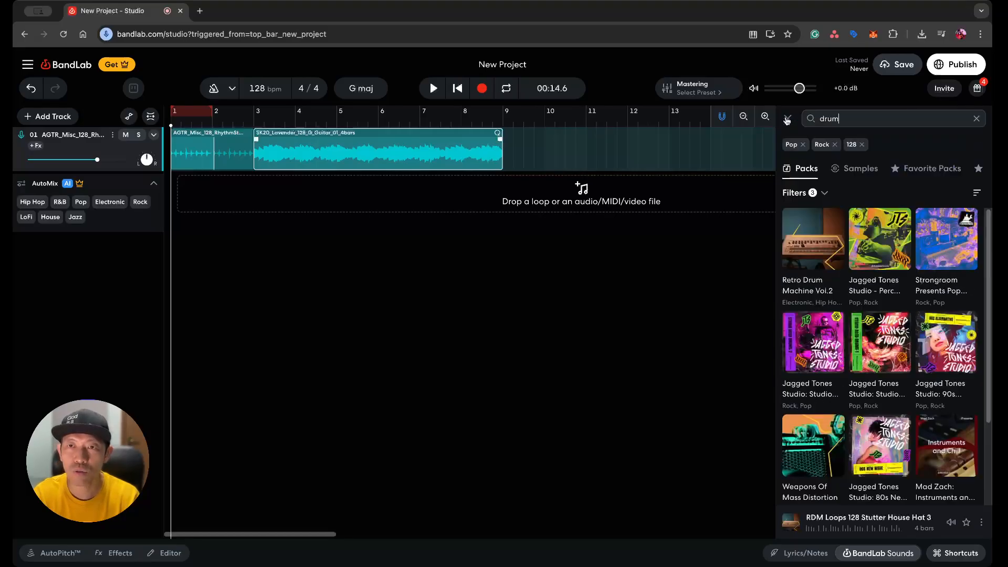
Add the Lofi genre to the drum pack filters and open the Instruments and Chill pack
click(820, 193)
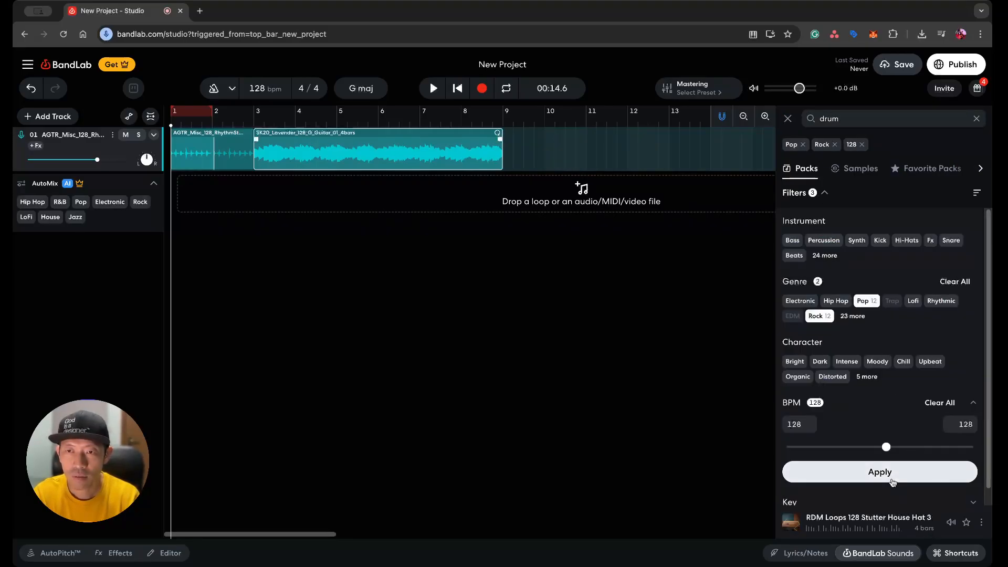
click(914, 302)
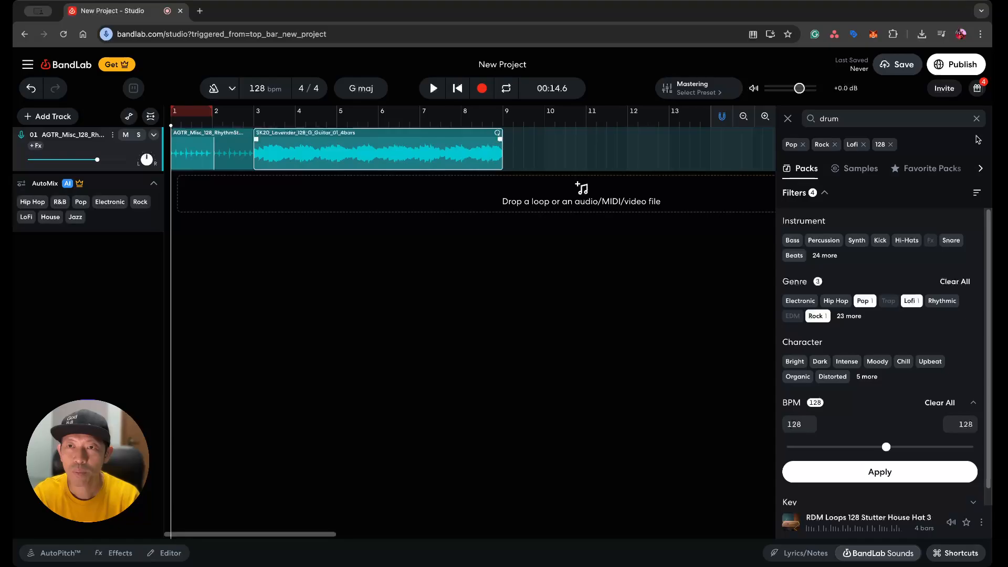
click(825, 193)
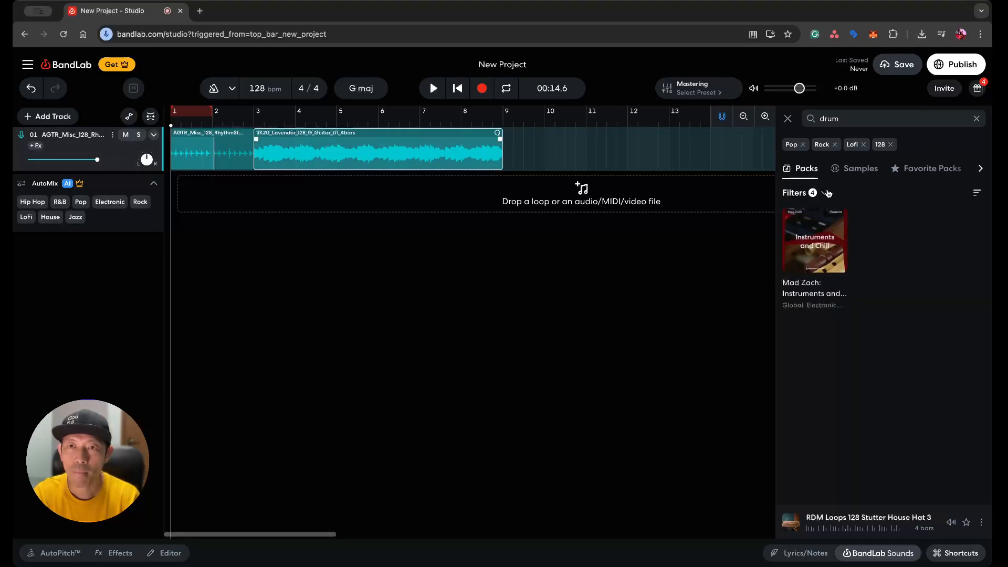
click(823, 227)
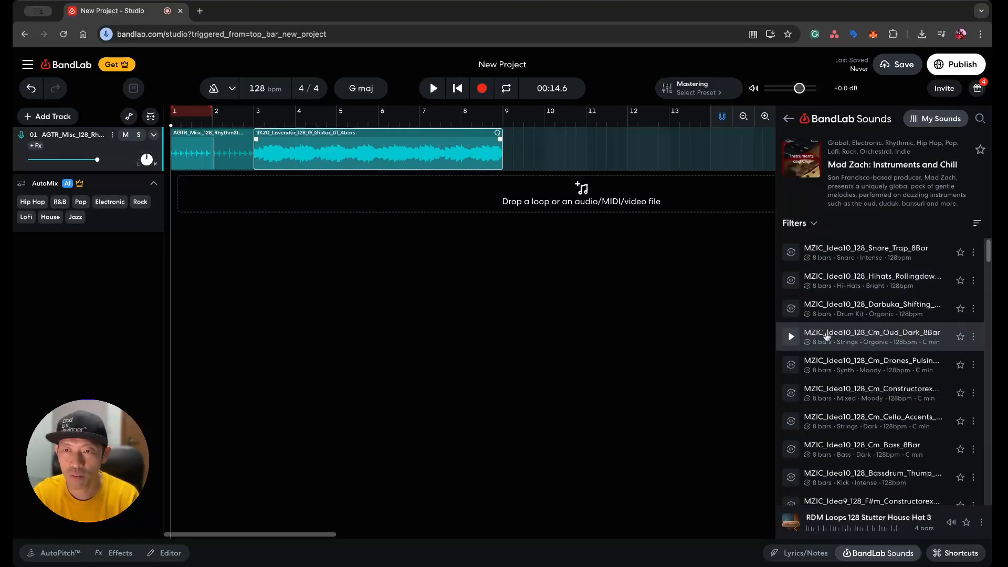
Preview the Idea10 Oud Dark and Cm Drones loops and look through the Instruments and Chill pack for drum parts
click(793, 337)
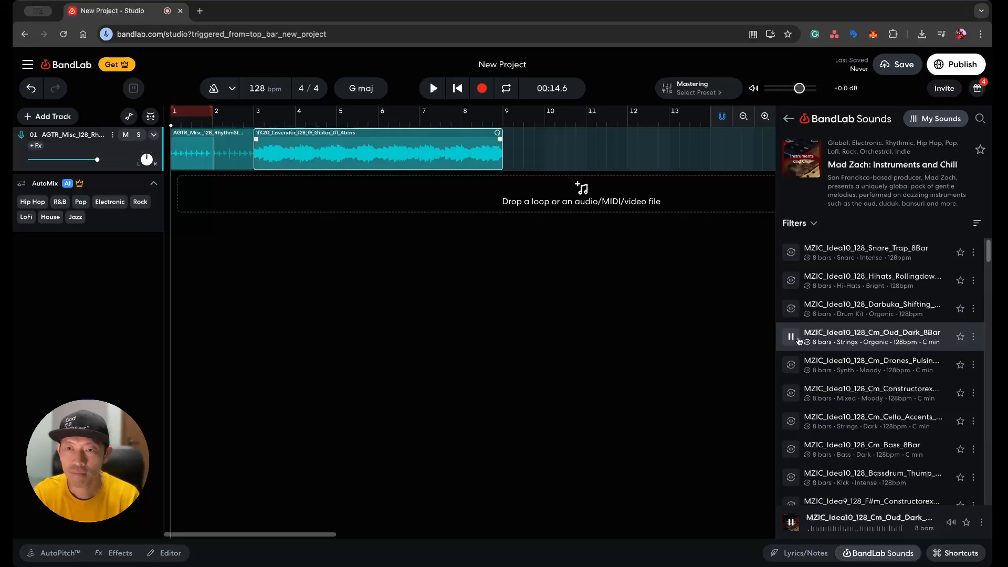
click(791, 364)
scroll(825, 396, down, 5)
scroll(825, 395, down, 10)
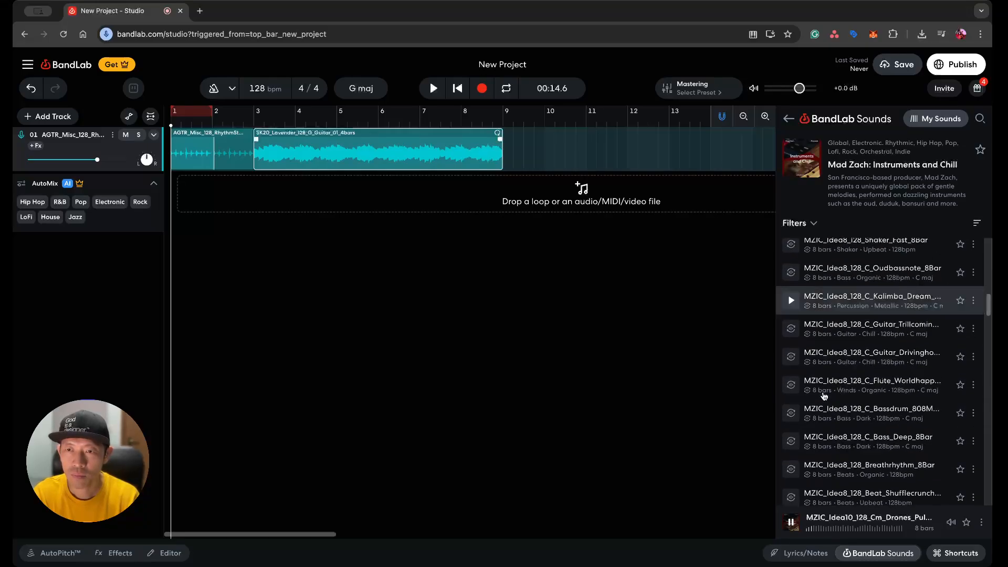
scroll(825, 401, down, 5)
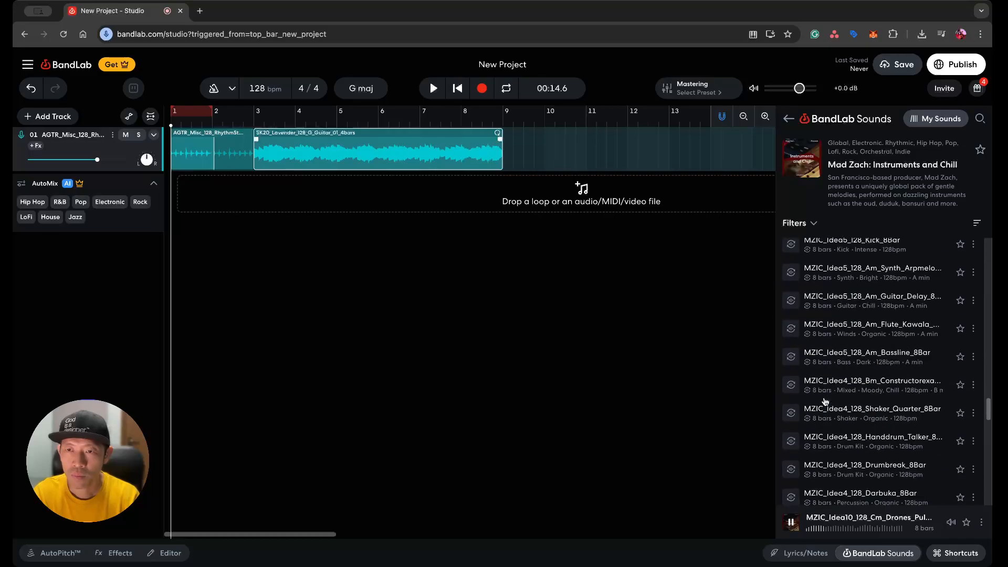
scroll(824, 401, up, 5)
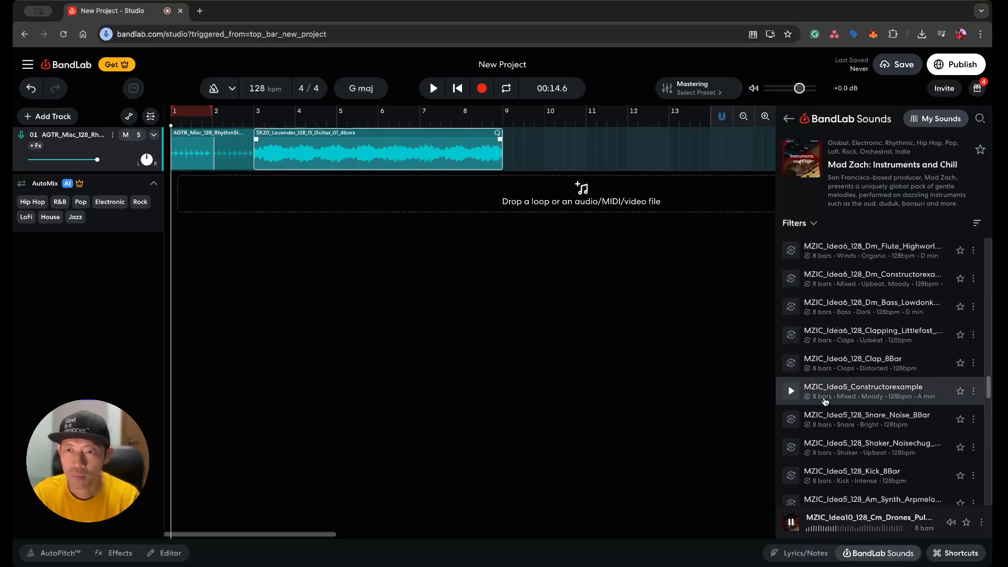
scroll(825, 401, down, 5)
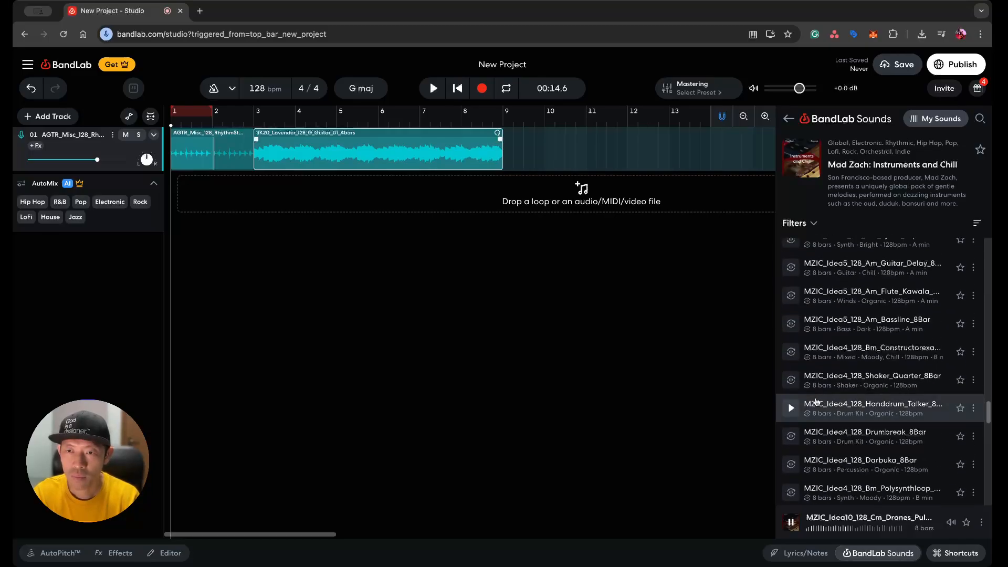
Preview the MZIC_Idea4_128_Handdrum_Talker loop and look through the Idea3 and Idea2 samples
click(797, 407)
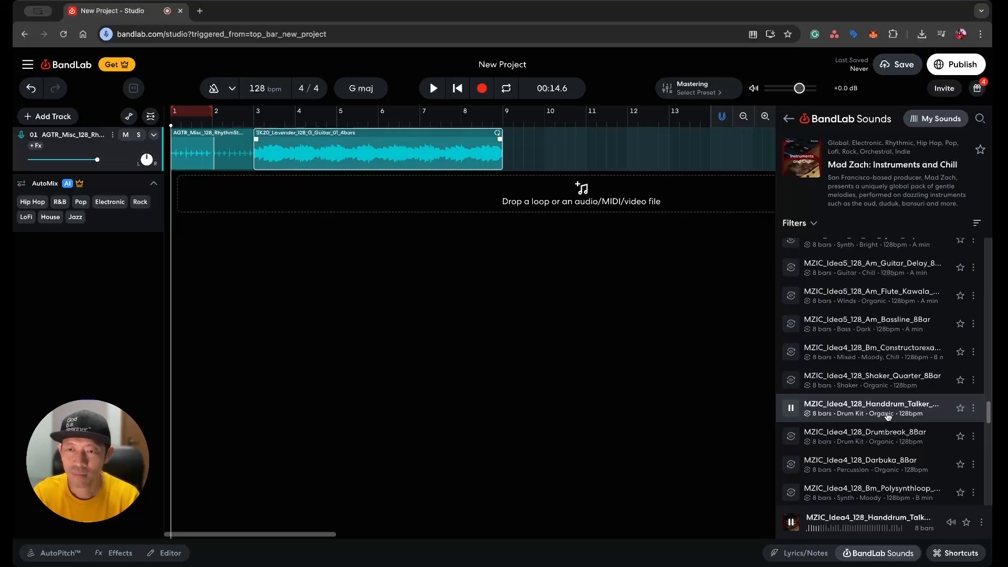
scroll(890, 417, down, 5)
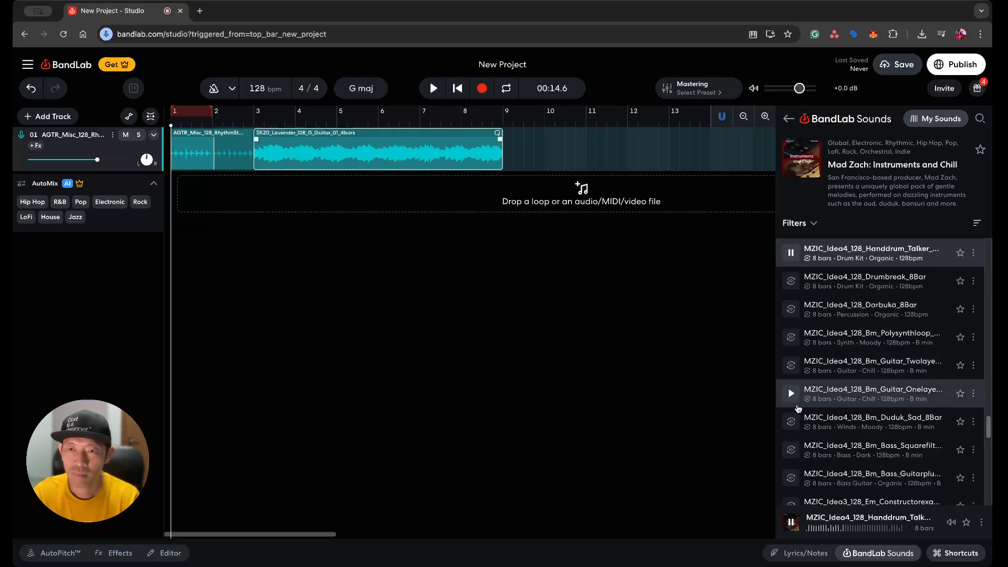
scroll(807, 439, down, 2)
scroll(808, 439, down, 8)
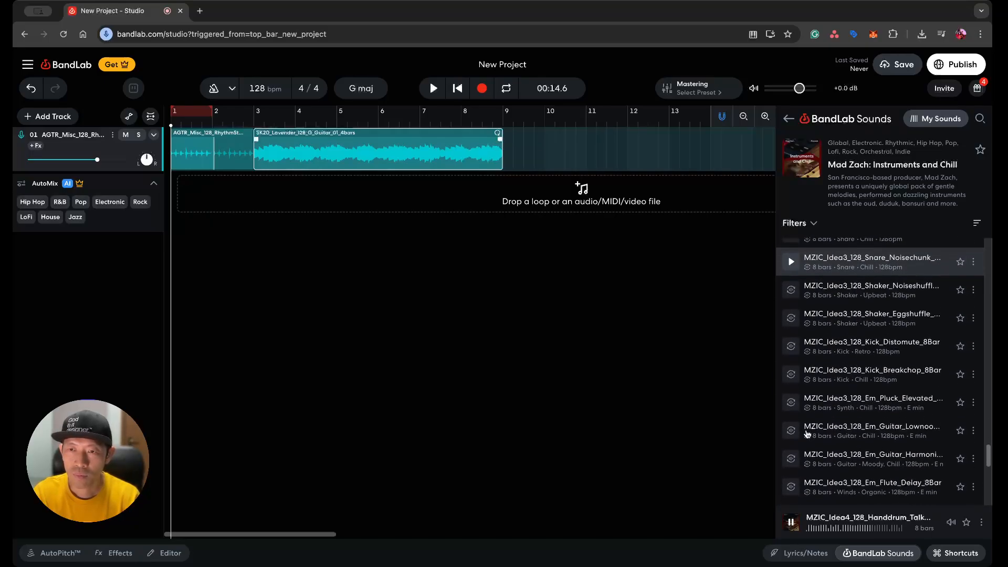
scroll(808, 434, down, 10)
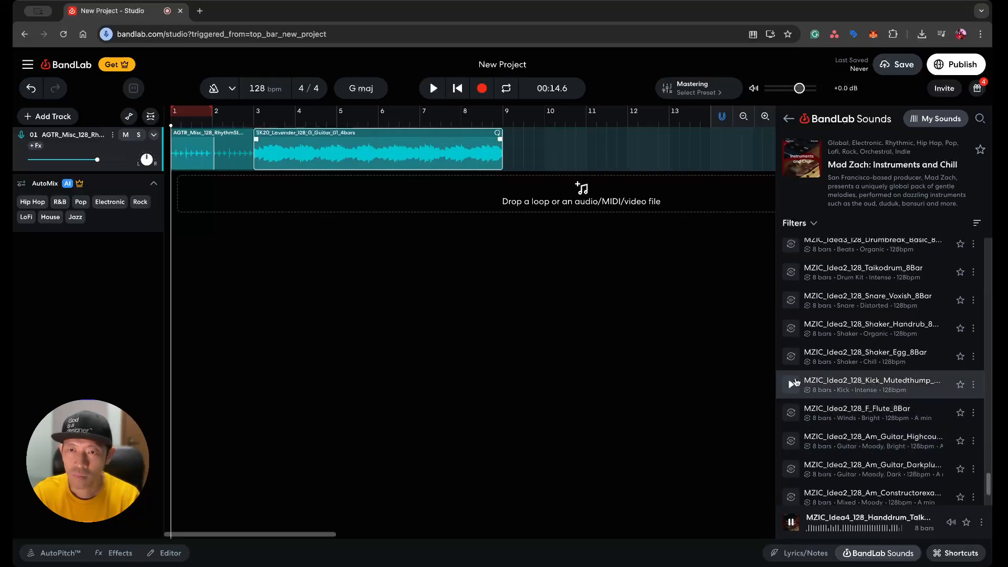
Preview the Idea2 Kick_Mutedthump and Idea1 Fastclaps loops in the pack
click(793, 384)
scroll(849, 420, down, 4)
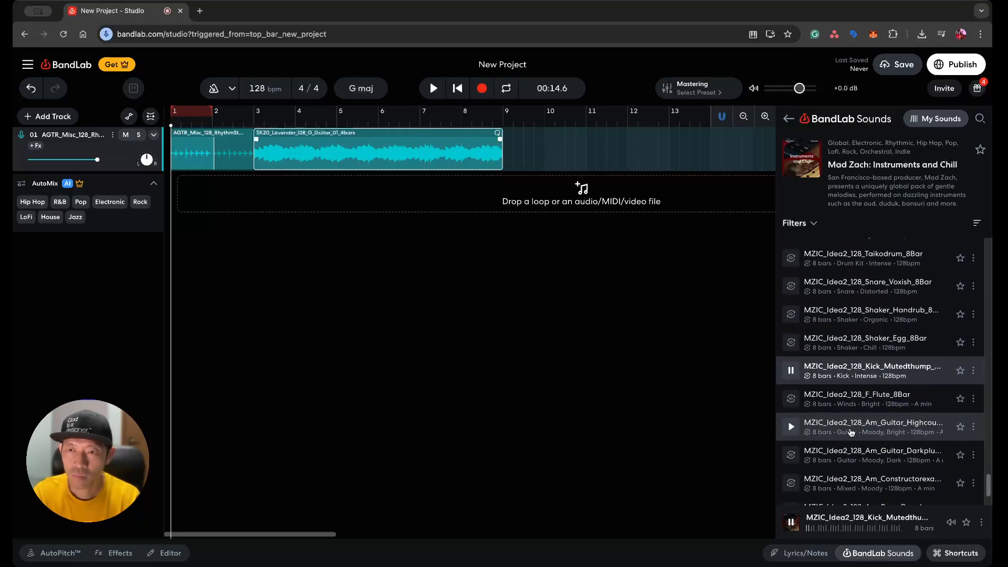
scroll(850, 426, down, 5)
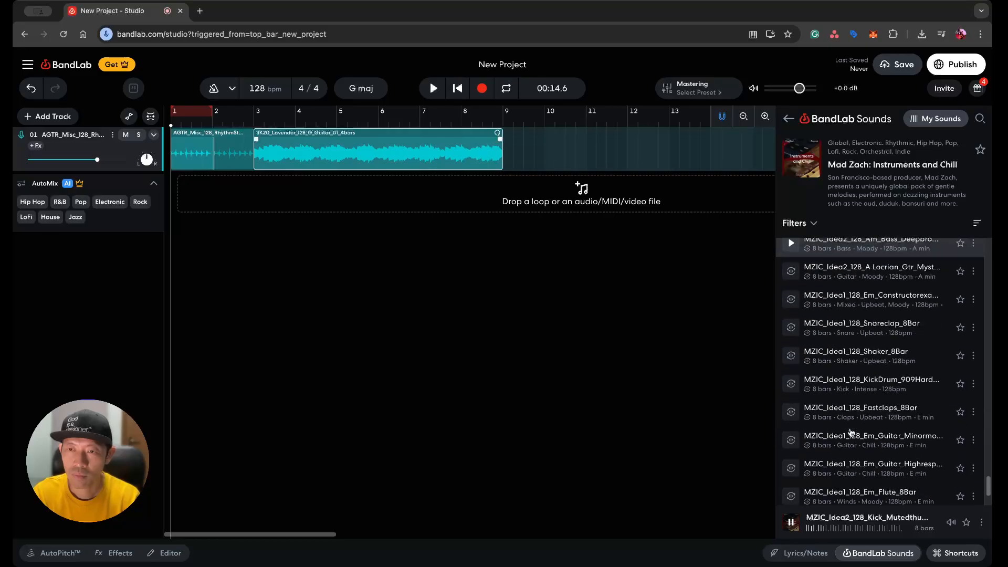
click(793, 413)
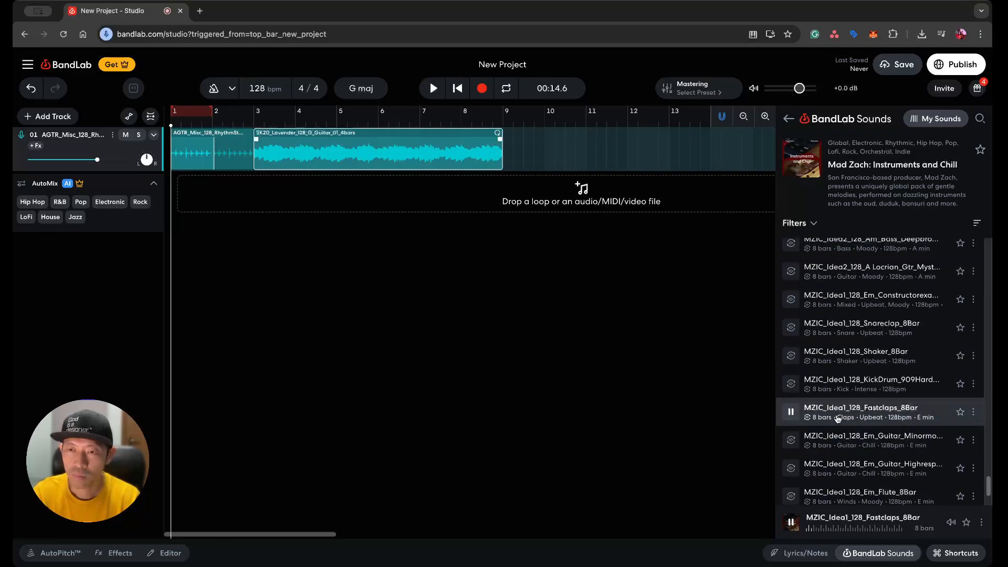
scroll(845, 452, down, 3)
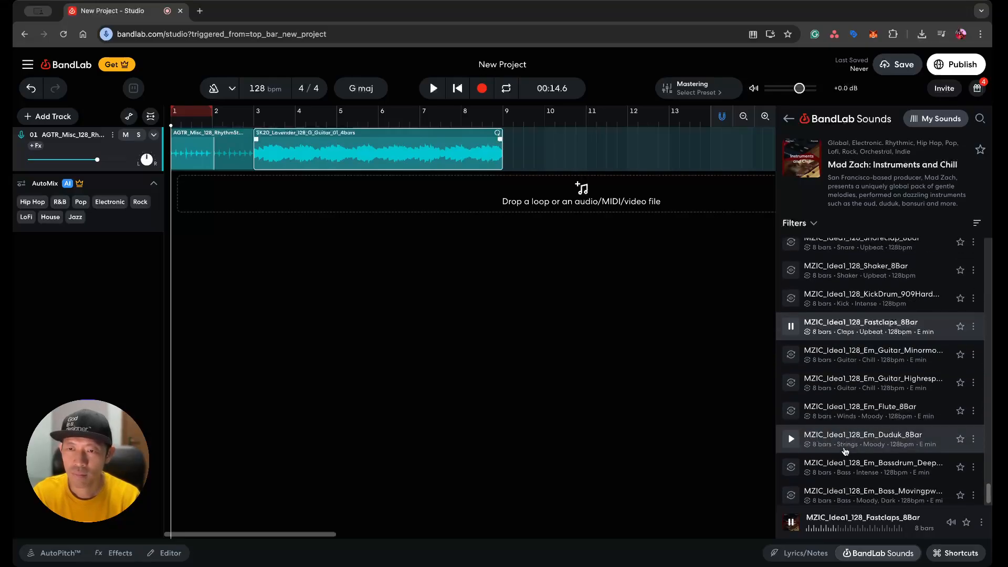
Preview the Idea1 Em_Bassdrum_Deep and KickDrum_909Hard loops and examine the neighbouring samples
click(792, 468)
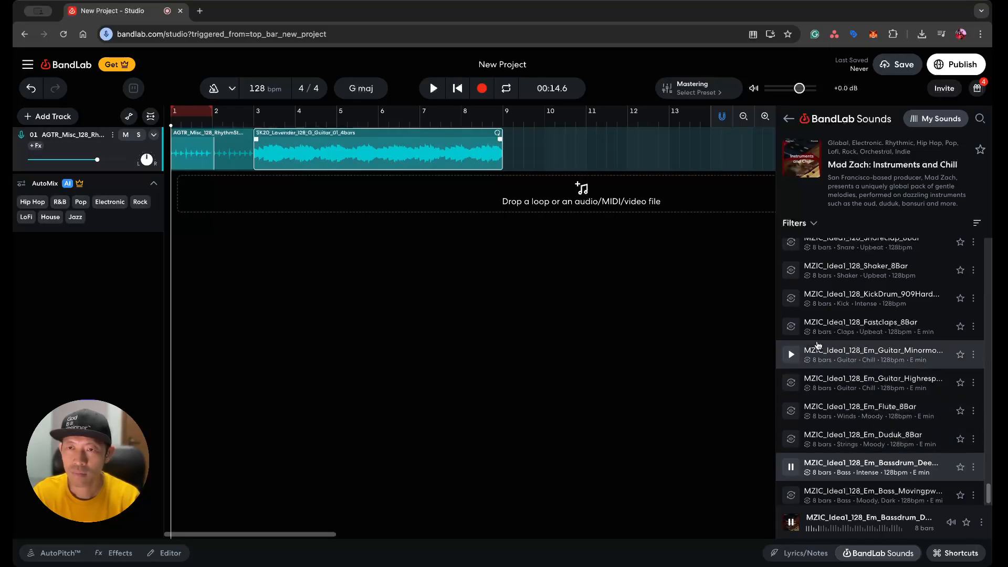
click(796, 302)
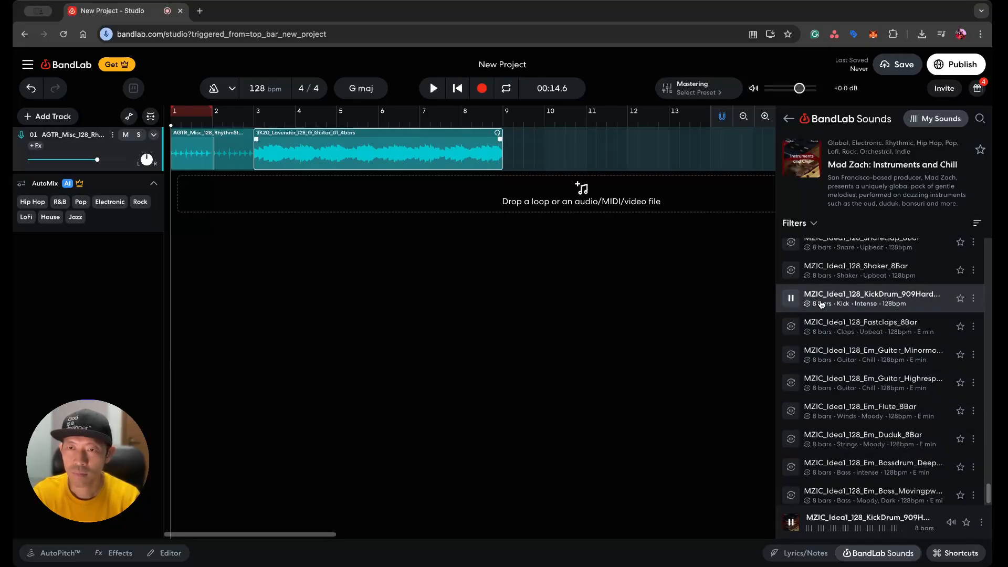
scroll(822, 305, up, 3)
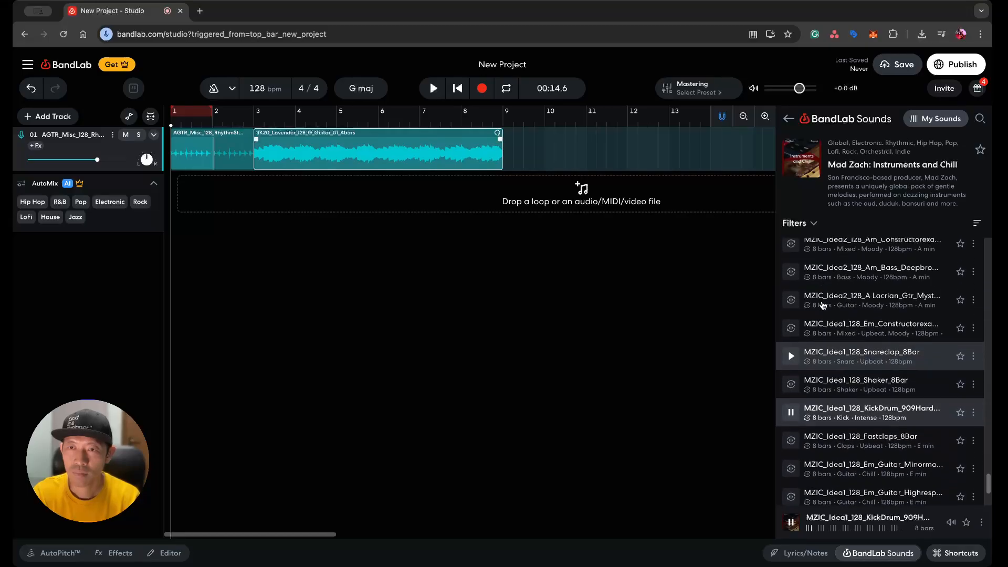
scroll(823, 311, up, 3)
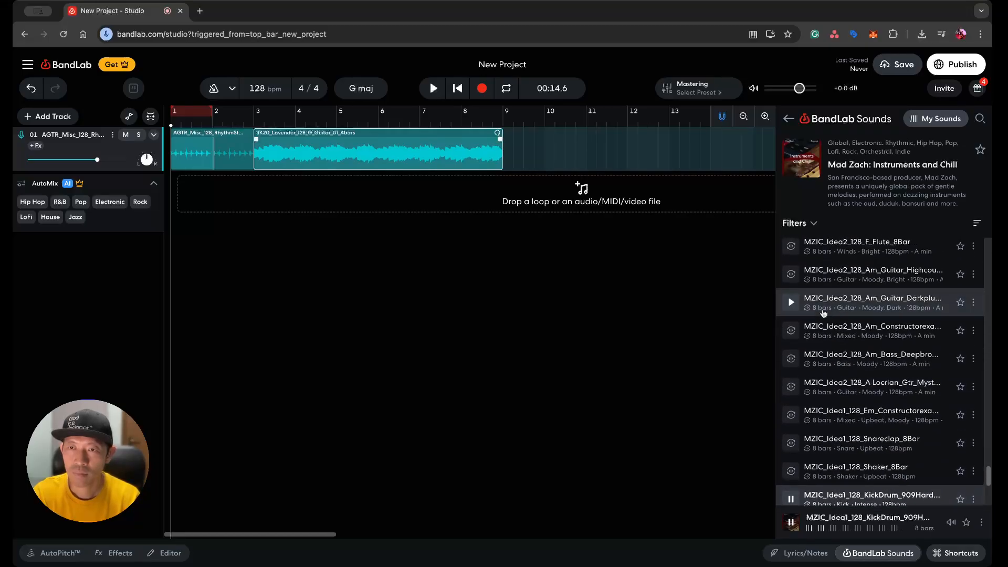
scroll(823, 314, down, 5)
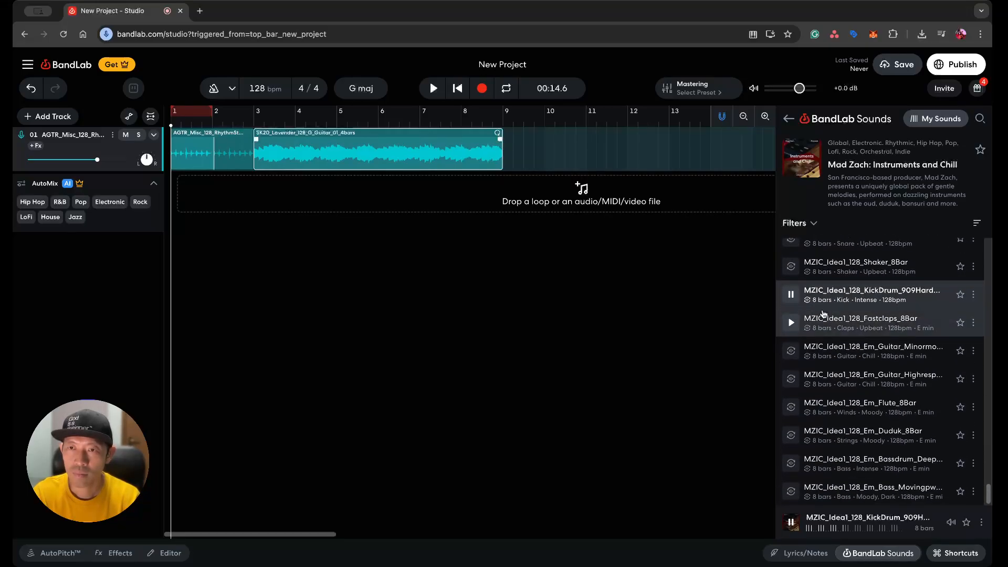
Preview the Idea1 Snareclap loop and the Idea6 Shaker_Light loop from earlier in the pack's sample list
click(807, 293)
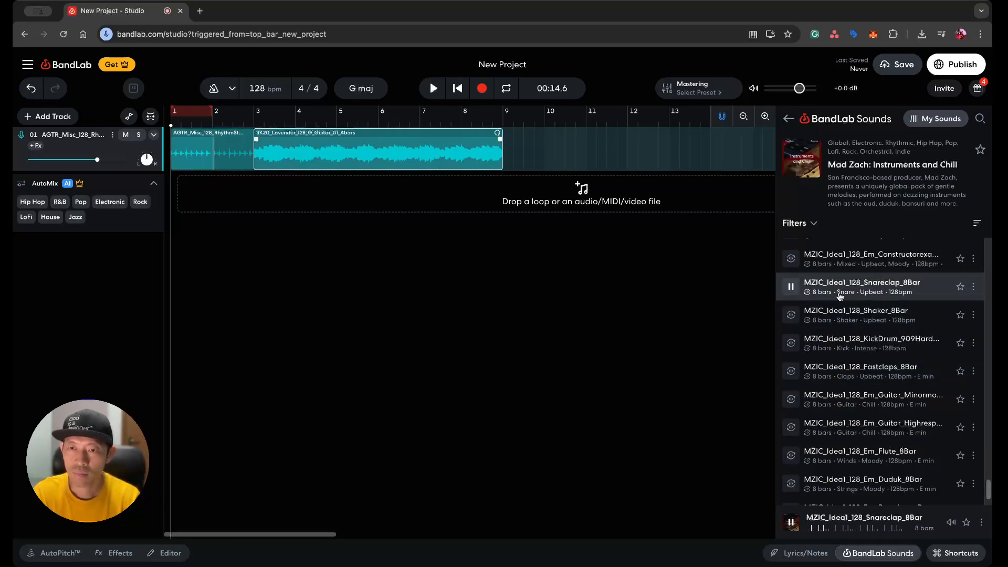
scroll(844, 323, down, 2)
scroll(844, 323, up, 10)
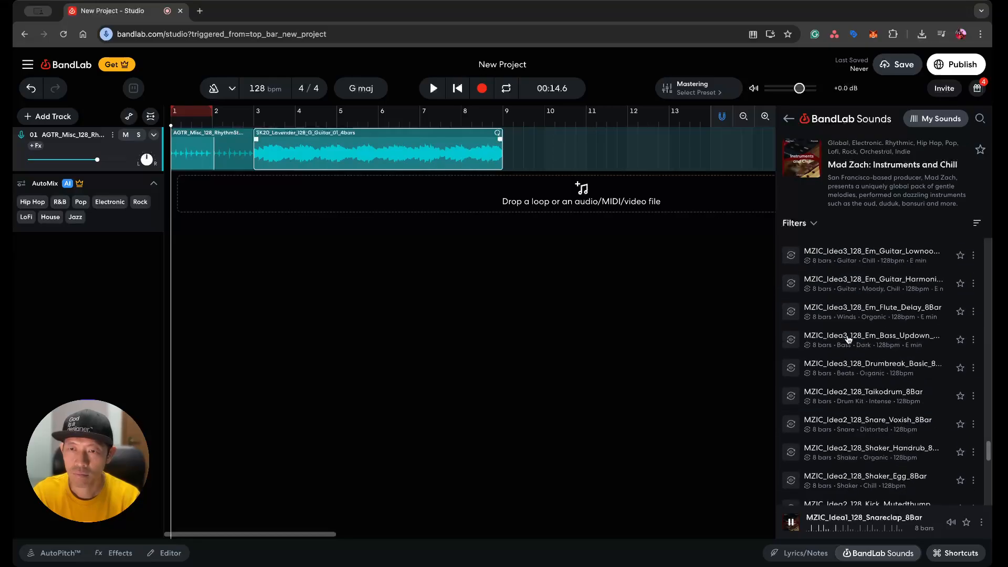
scroll(849, 338, down, 4)
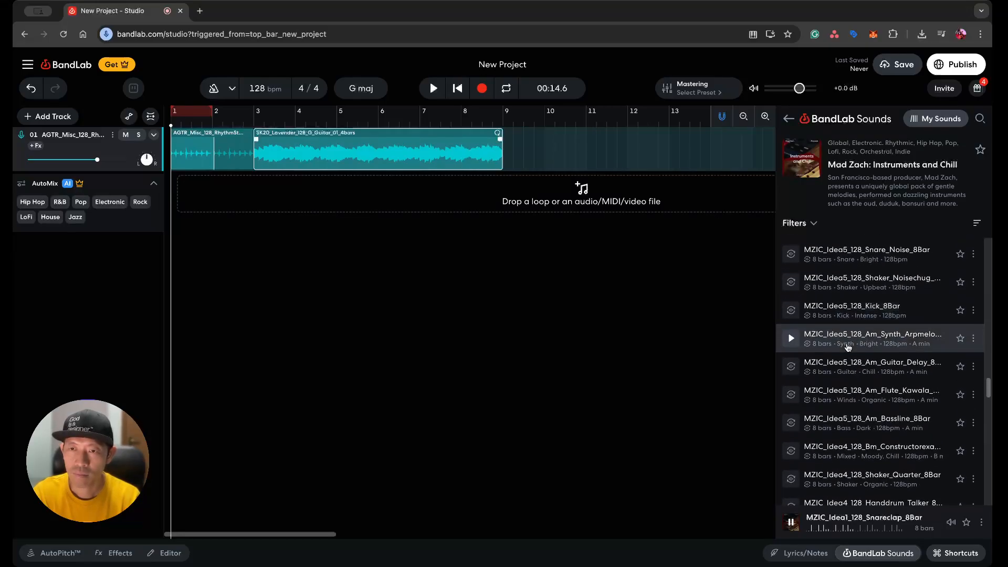
scroll(871, 399, up, 5)
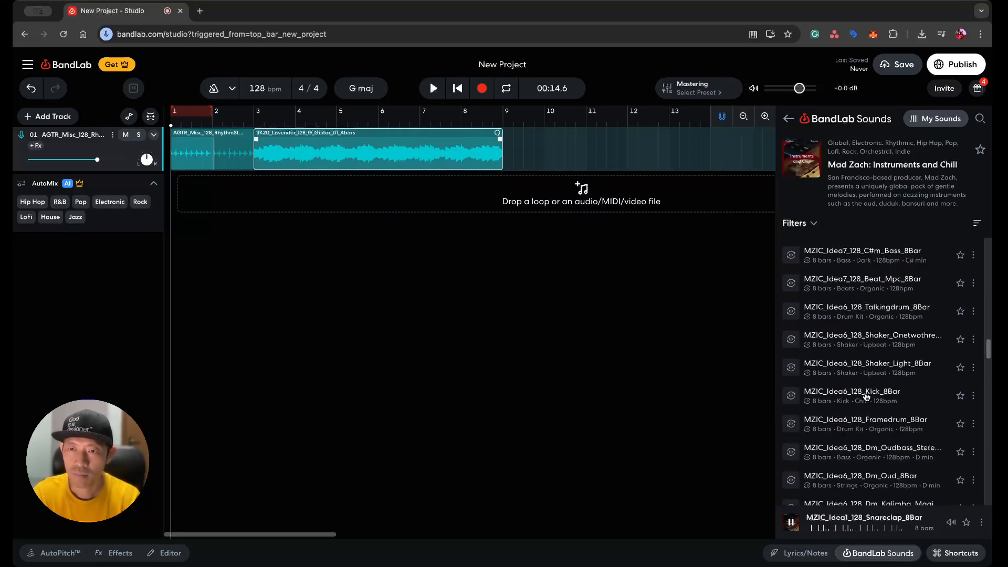
click(860, 361)
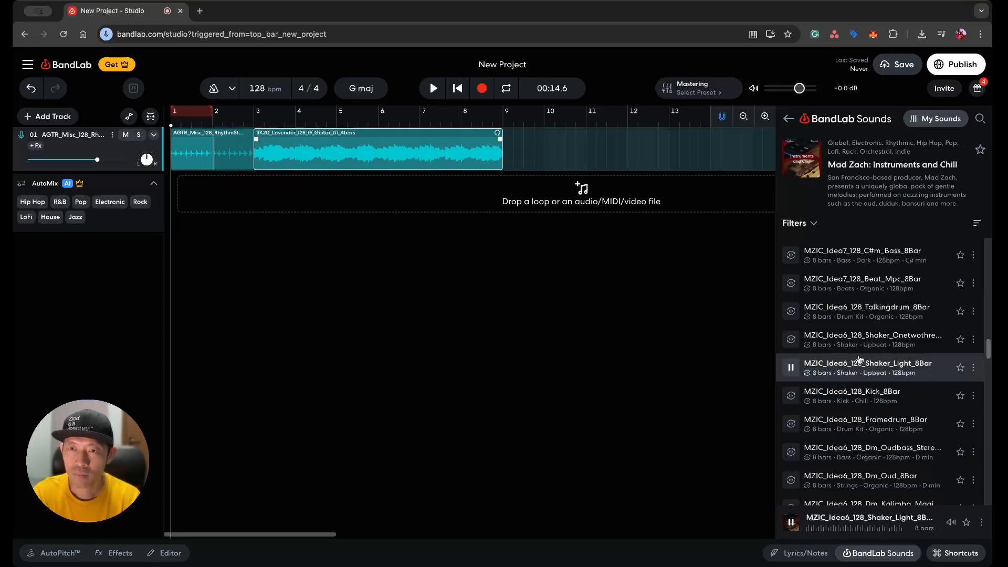
scroll(848, 346, up, 2)
Audition the MZIC_Idea7_128_Beat_Mpc_8Bar loop and place it on a new track starting at bar 3
click(836, 327)
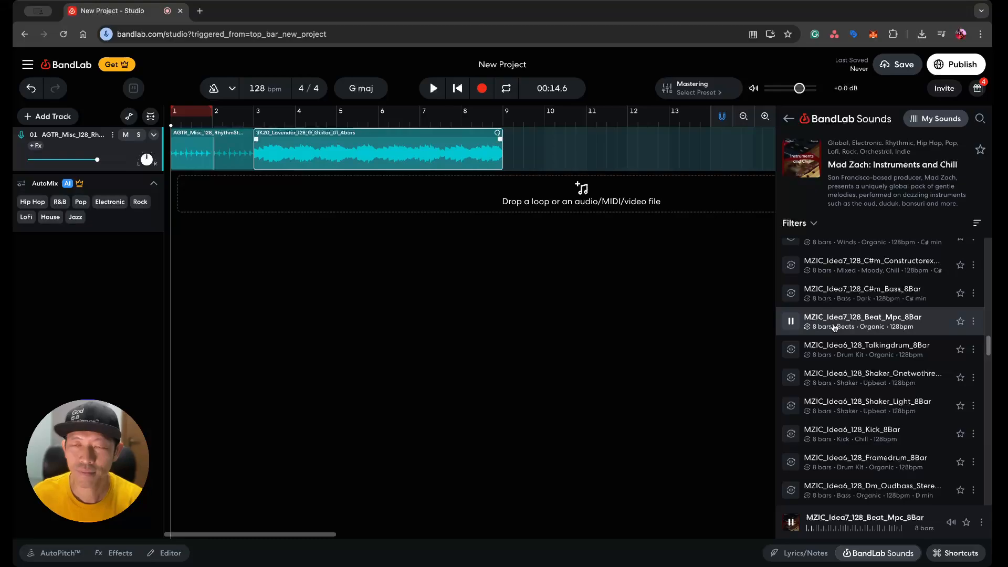
click(791, 322)
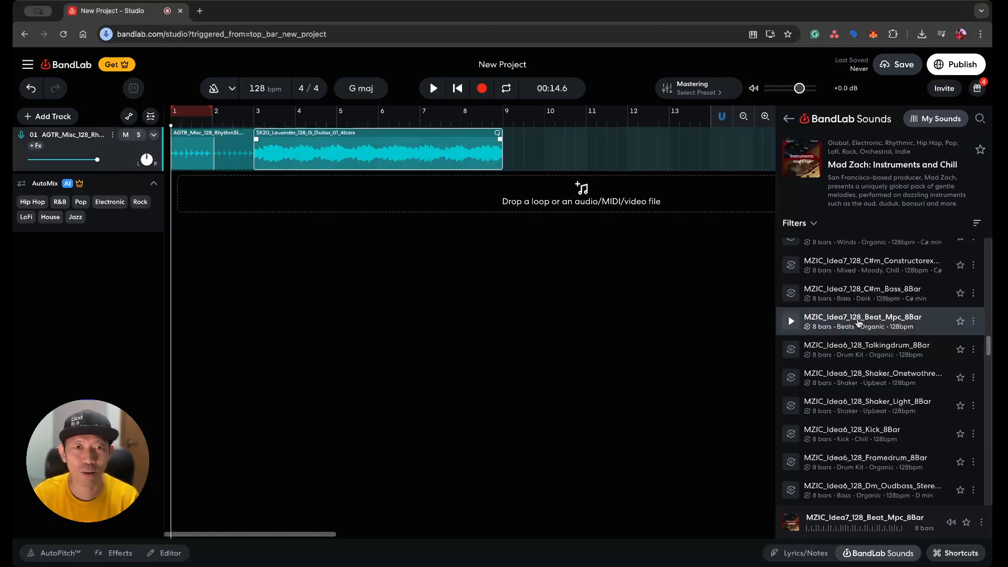
drag(859, 323, 264, 199)
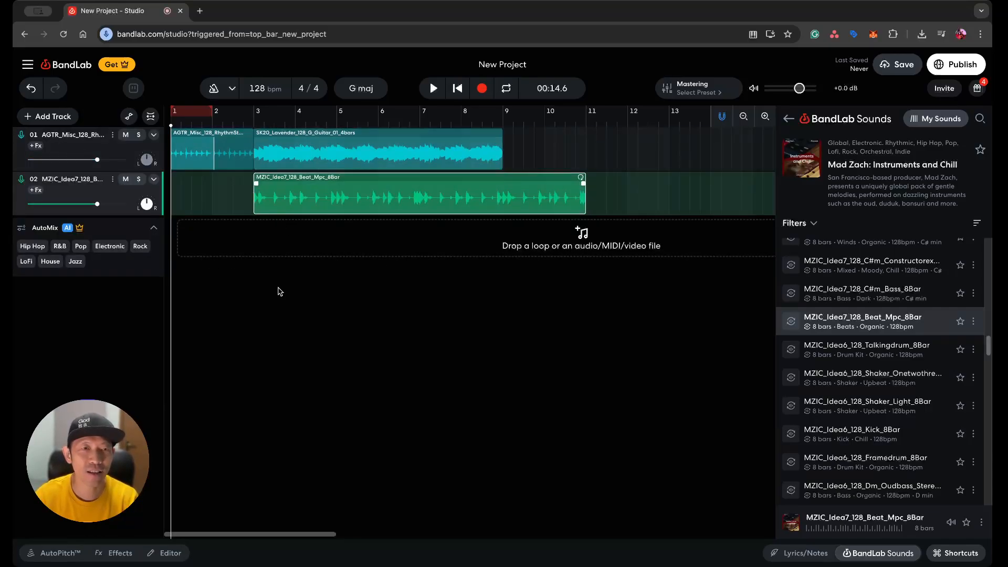
Play the arrangement and lower the guitar track's volume to balance it against the drums
key(space)
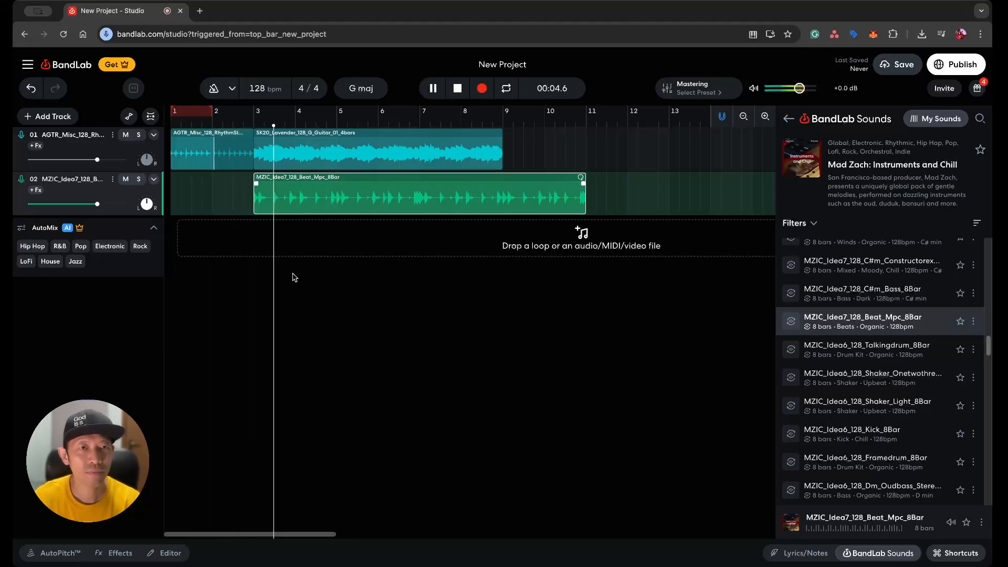
drag(97, 160, 86, 164)
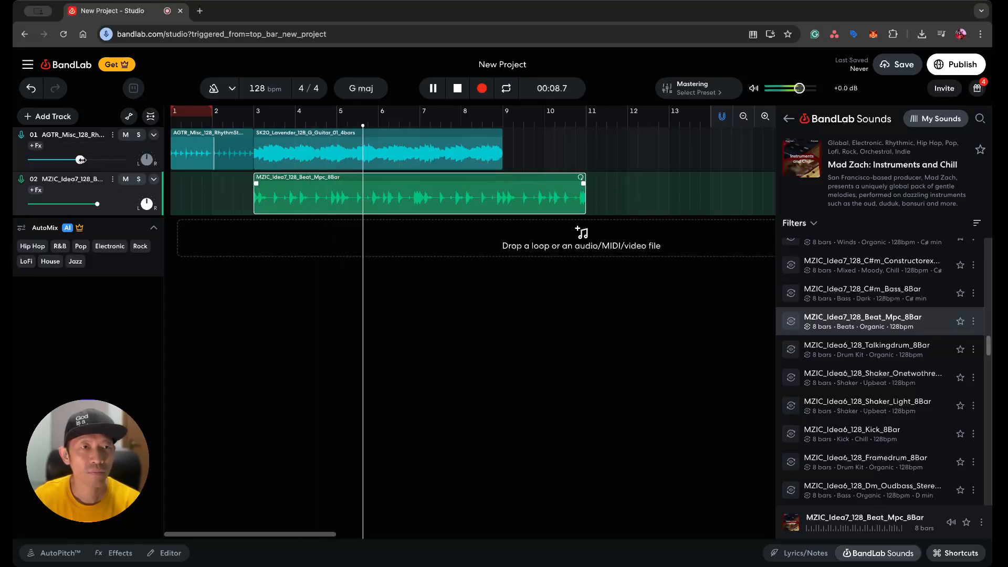
drag(86, 163, 69, 160)
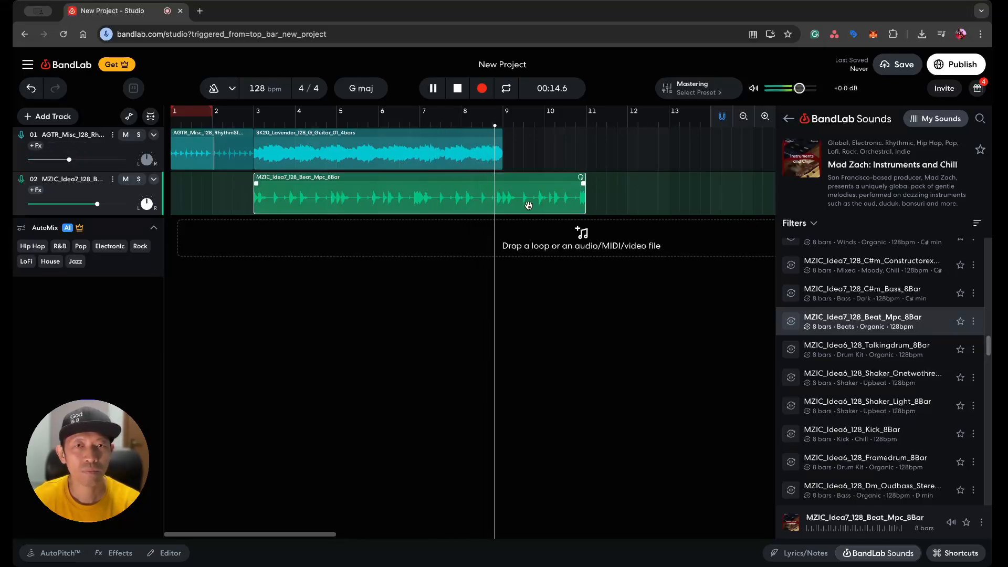
key(space)
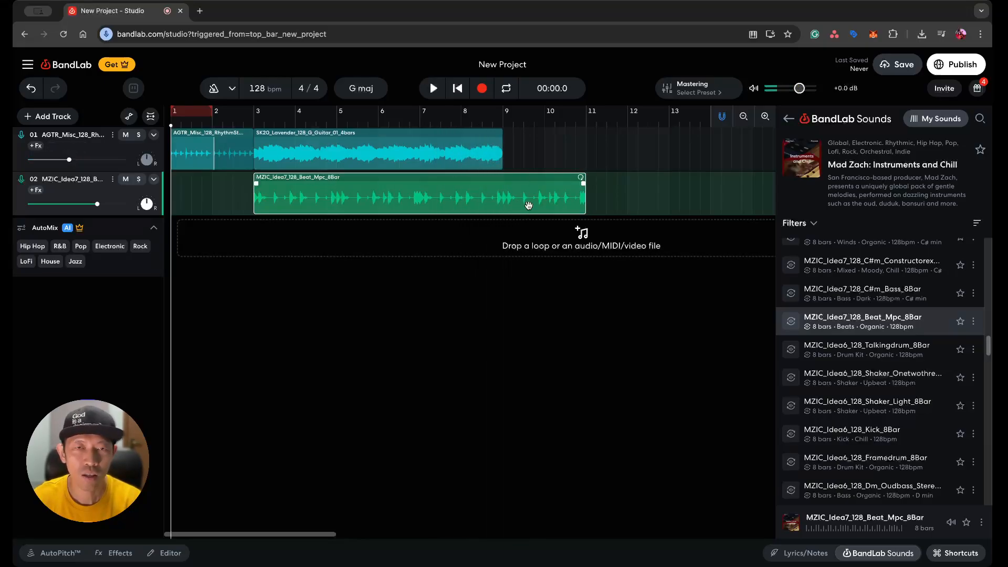
Shorten the intro guitar clip to one bar from bar 2 to 3, and trim the drum loop to end at bar 9 with the guitar
click(232, 156)
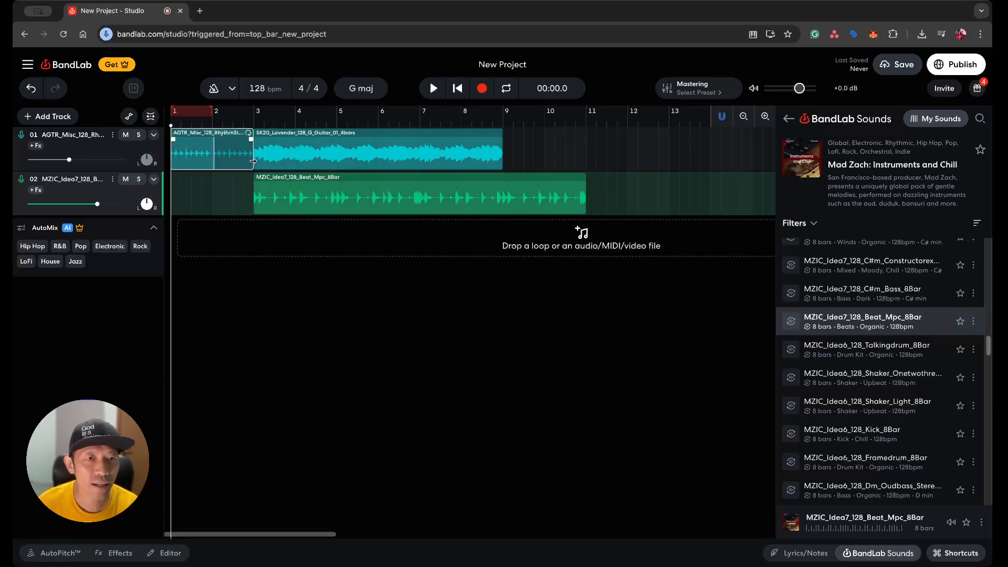
drag(253, 161, 234, 142)
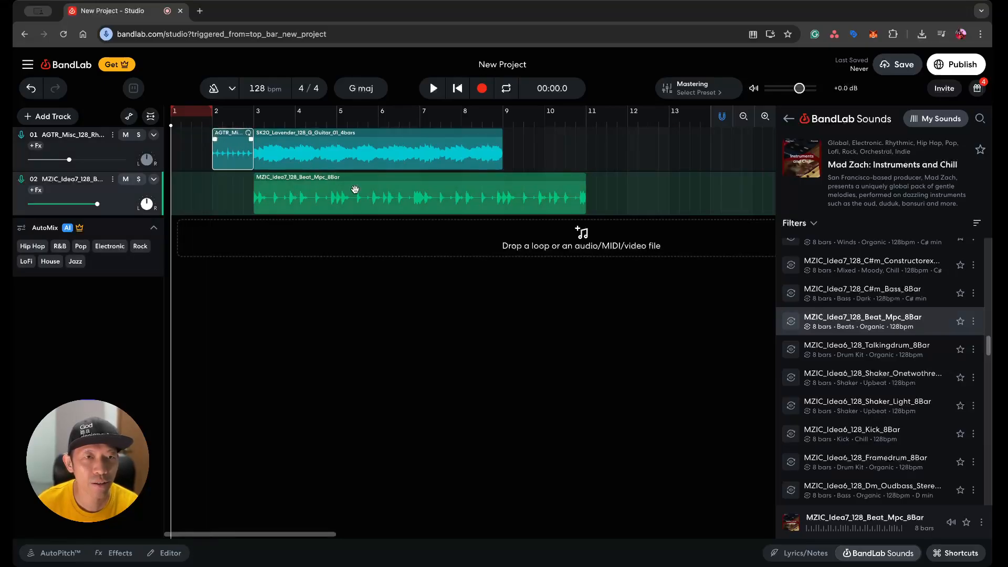
click(586, 207)
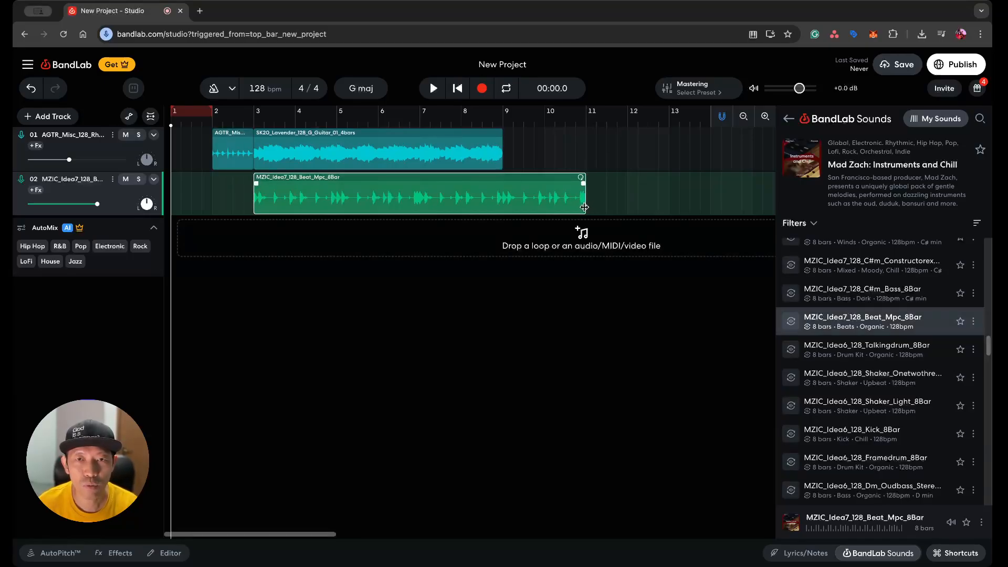
drag(578, 208, 503, 207)
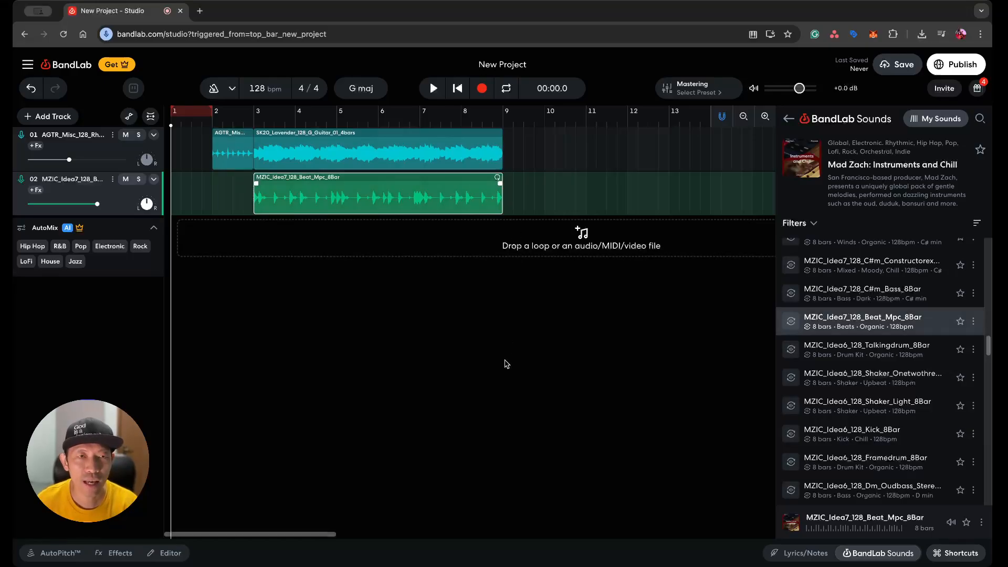
key(space)
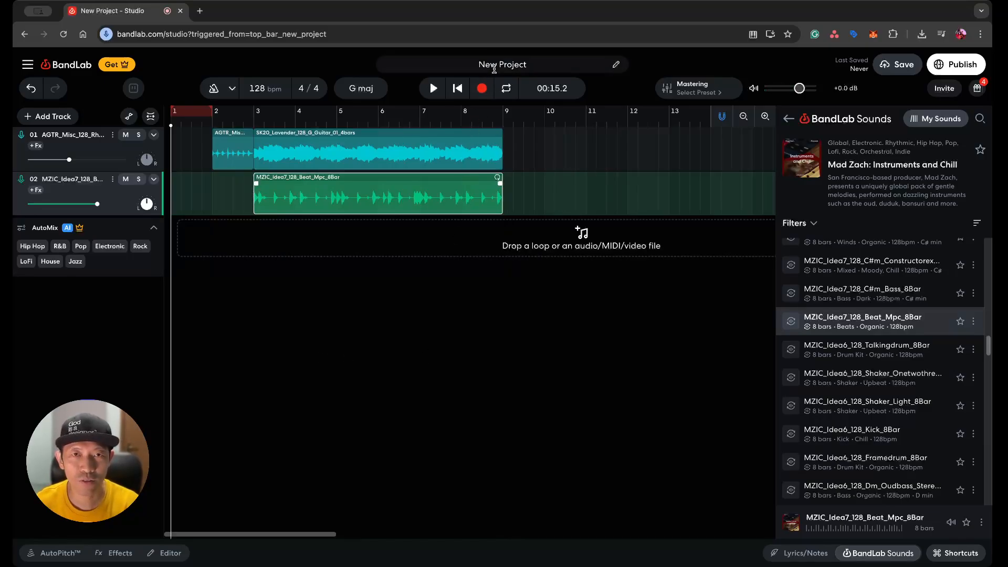
Rename the project Sample Test and save it
click(495, 65)
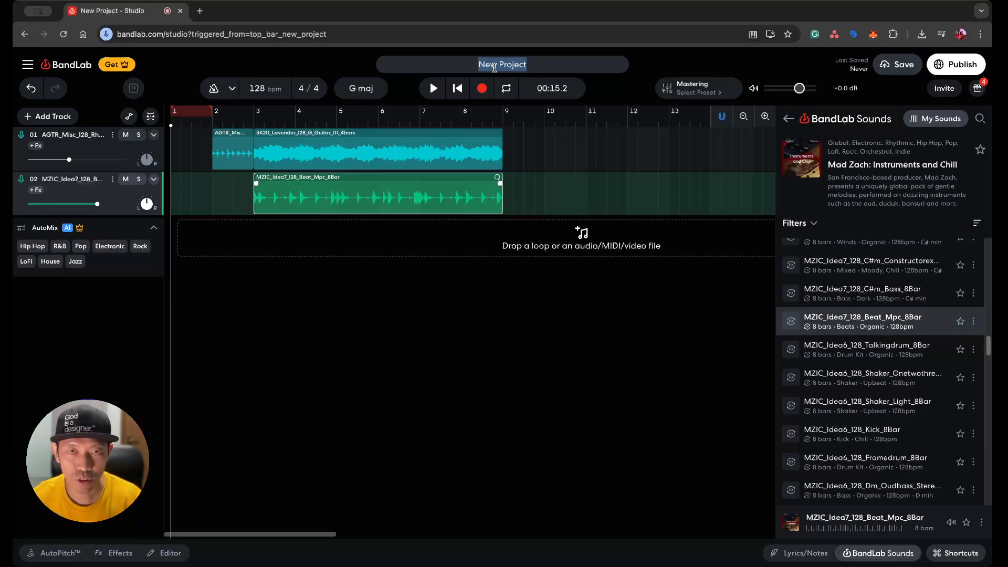
text(S)
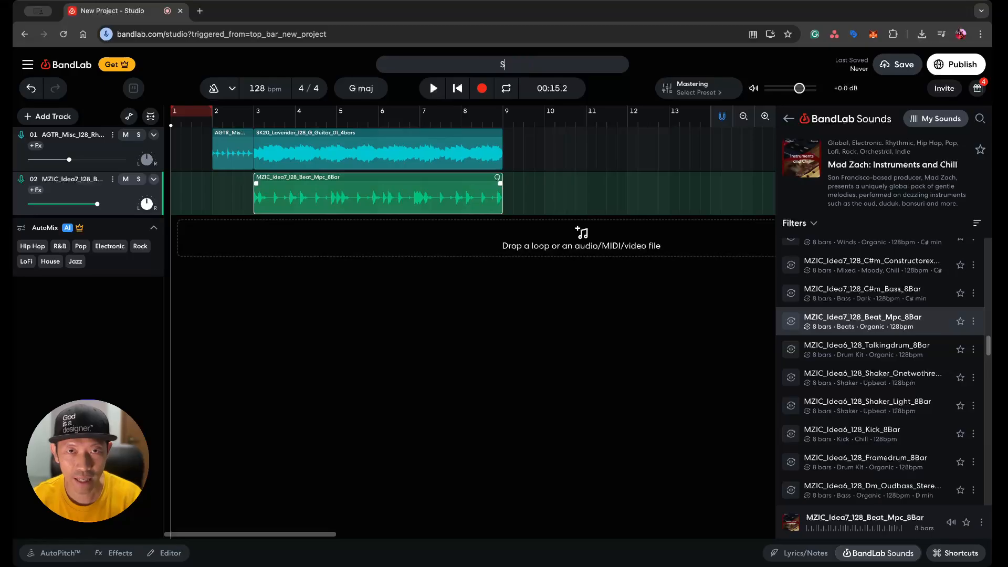
text(ample Test)
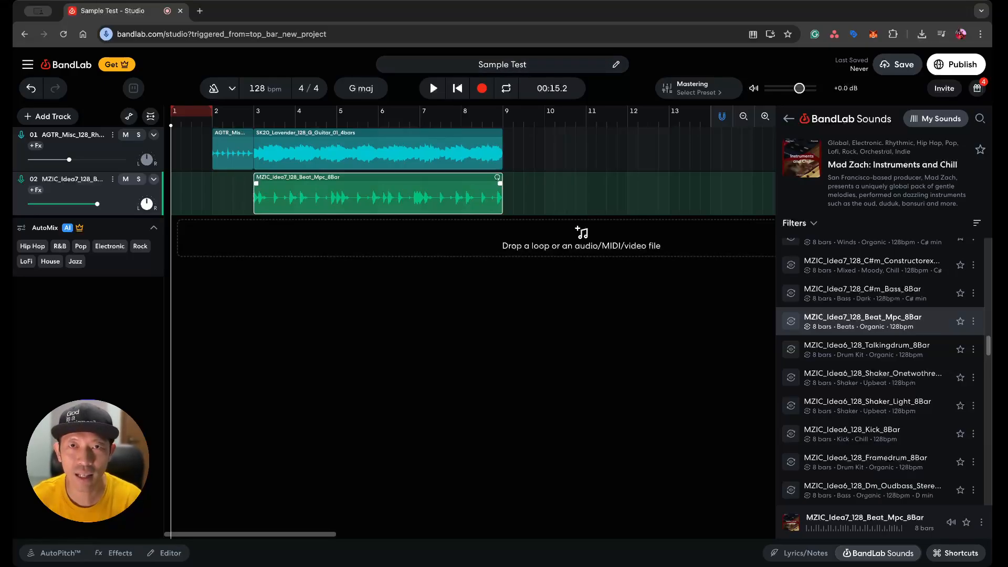
key(Return)
click(891, 65)
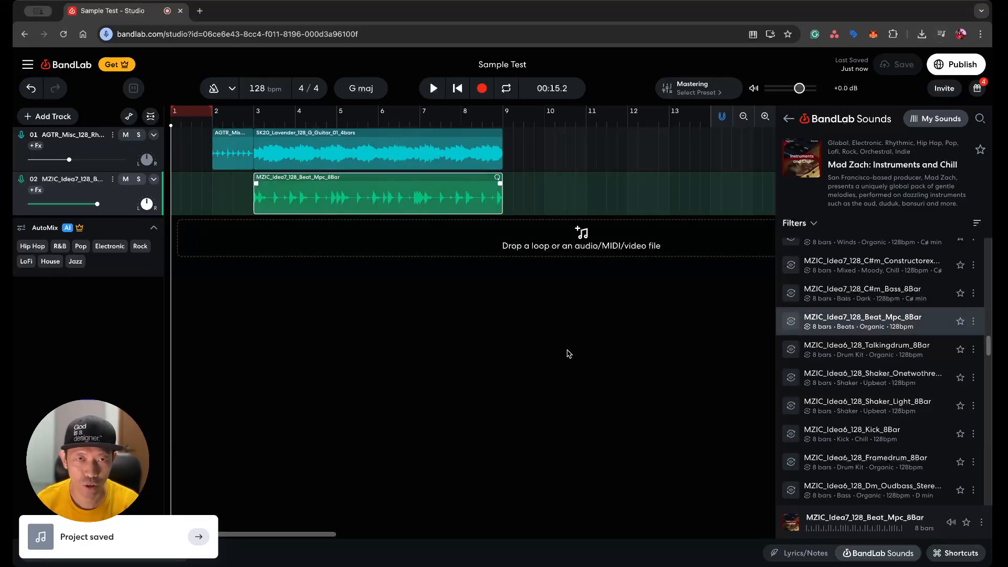
Play back the saved Sample Test project from the beginning
click(434, 99)
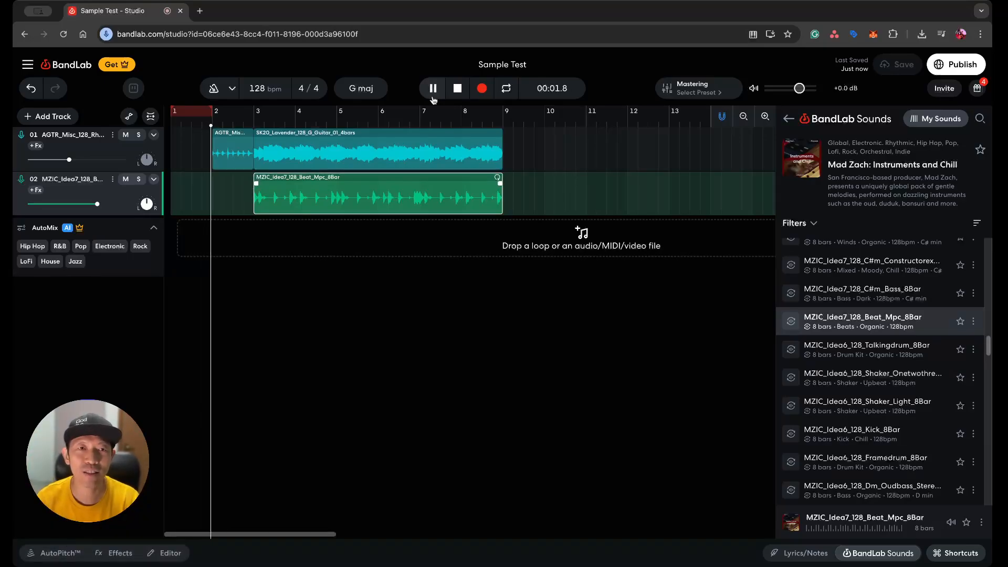